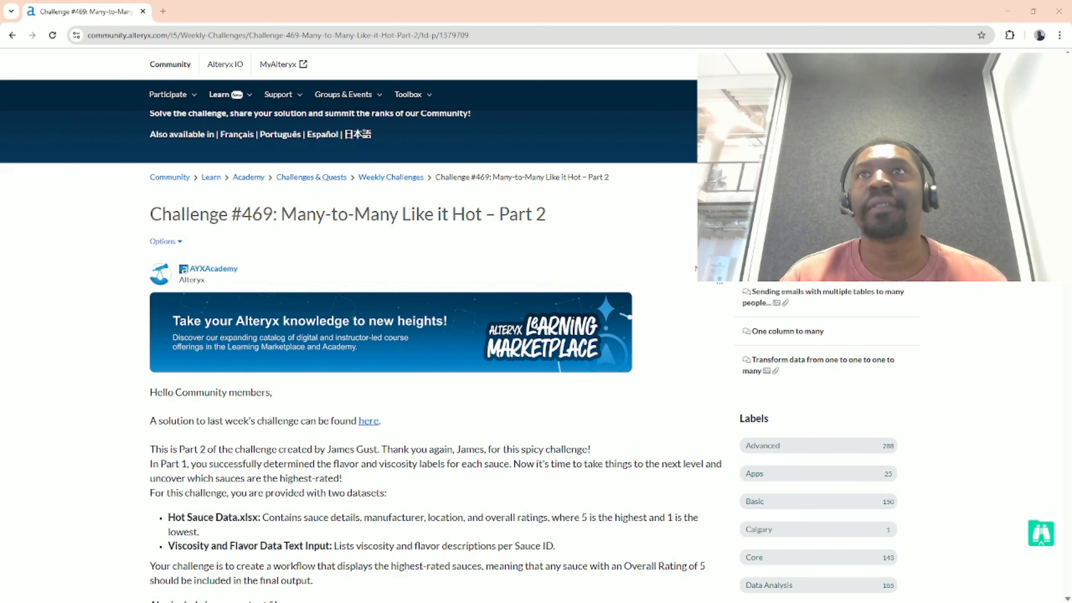
- Read through the Challenge #469 post, then switch to the Challenge469_start_file workflow in Alteryx Designer
scroll(423, 337, "down", 5)
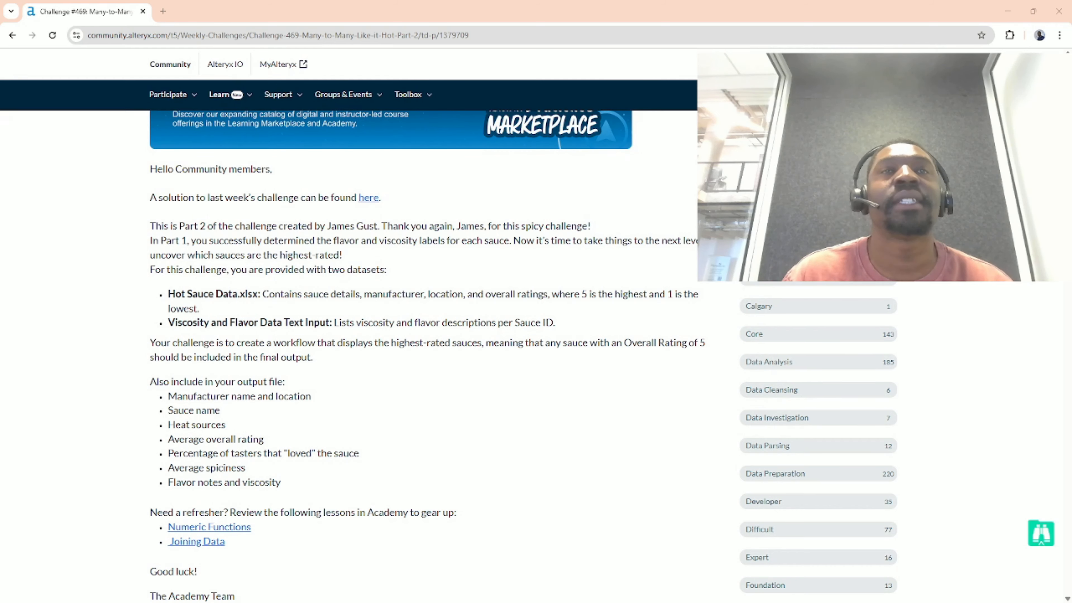
scroll(422, 338, "up", 5)
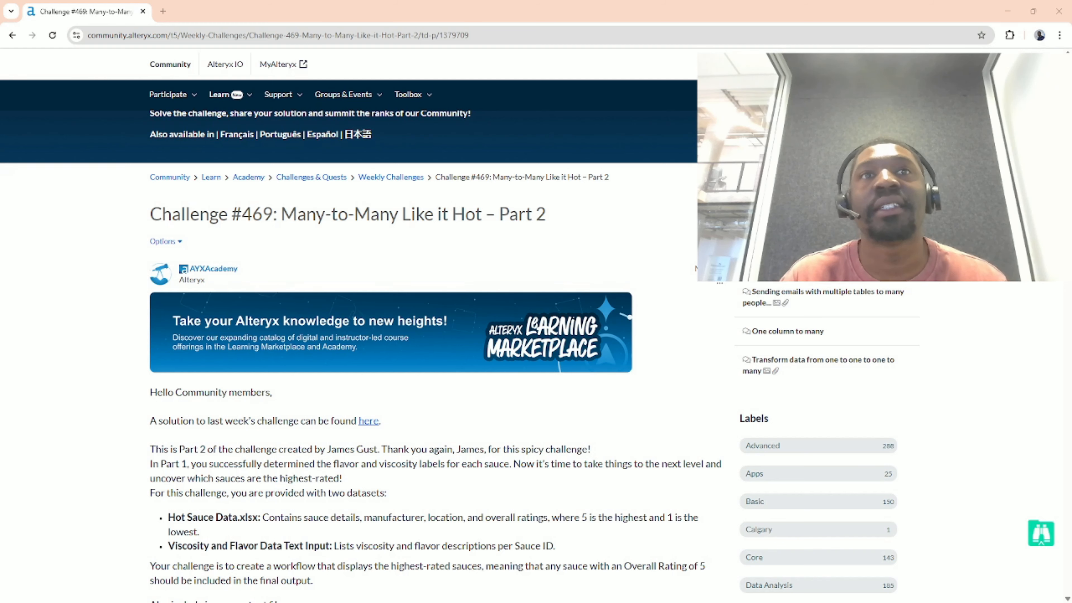
scroll(422, 338, "down", 8)
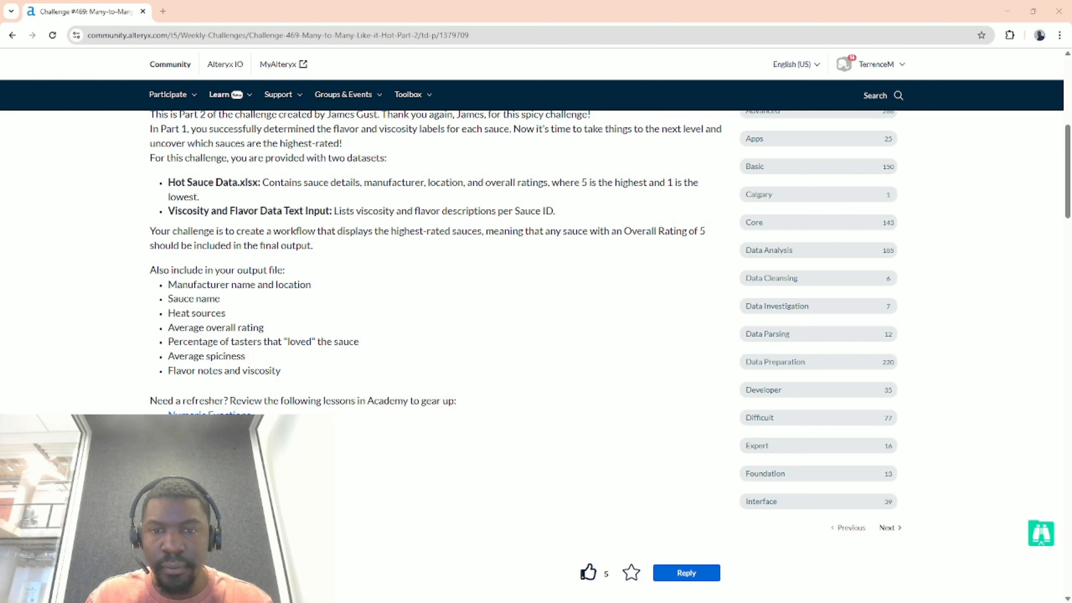
key("alt+Tab")
scroll(600, 207, "down", 3)
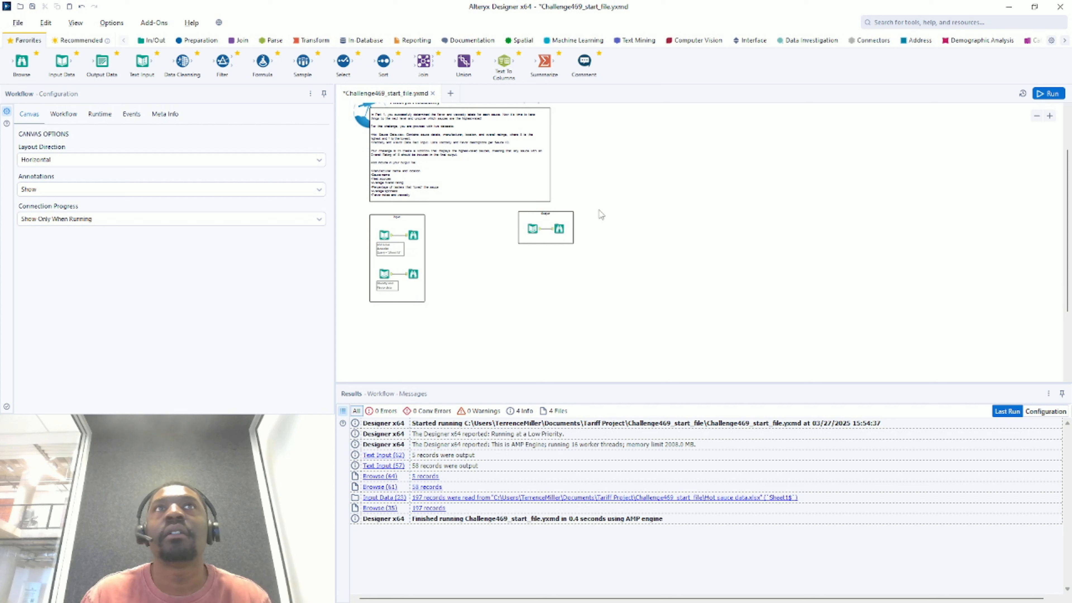
- Run the starter workflow
scroll(468, 207, "down", 1)
scroll(465, 233, "up", 2)
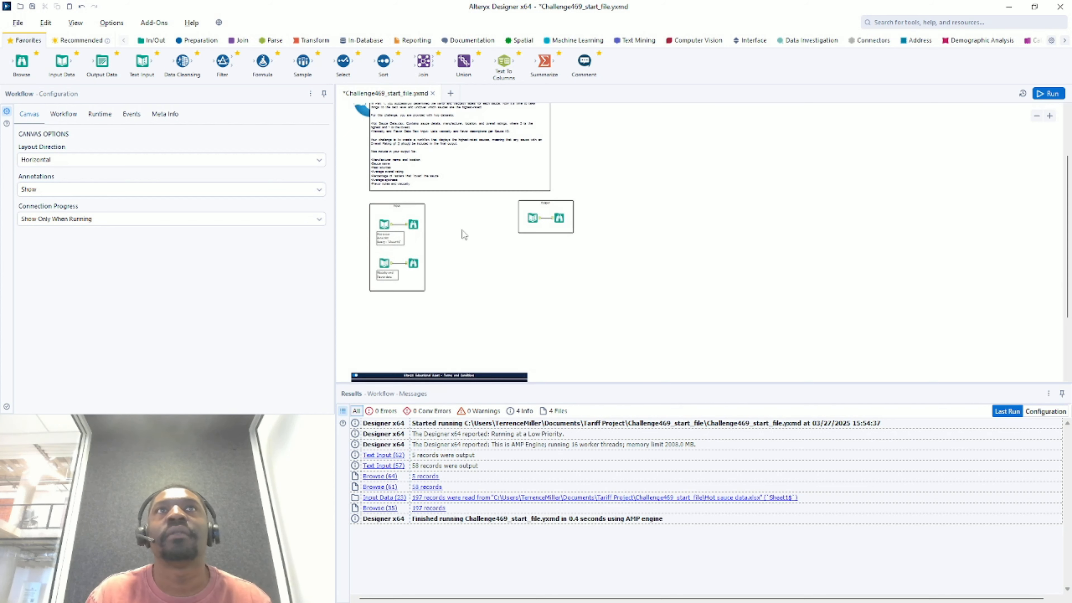
scroll(430, 179, "up", 4)
scroll(748, 227, "up", 2)
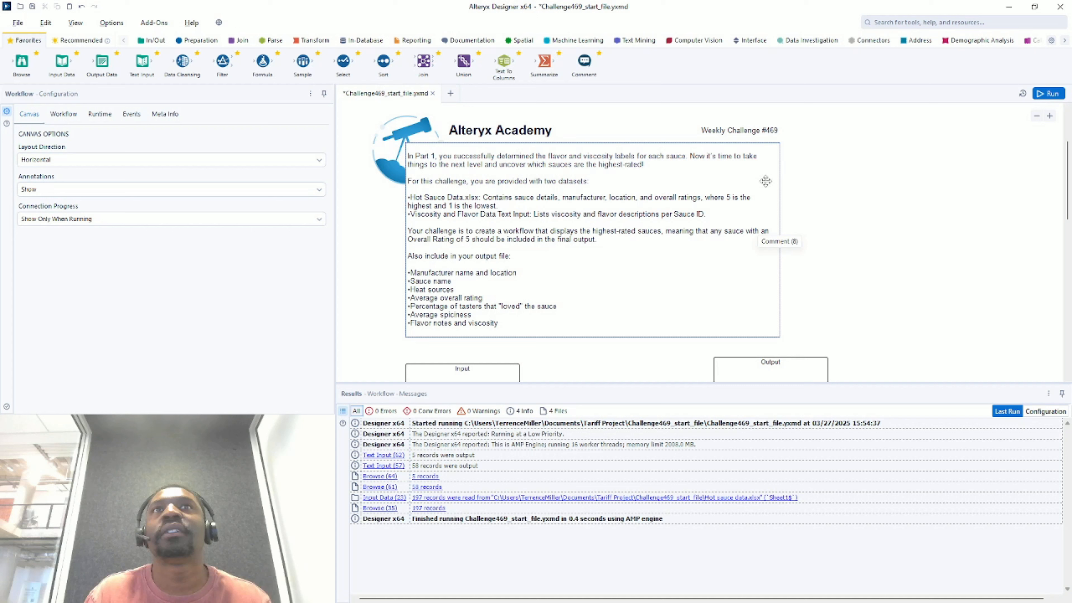
left_click(1050, 94)
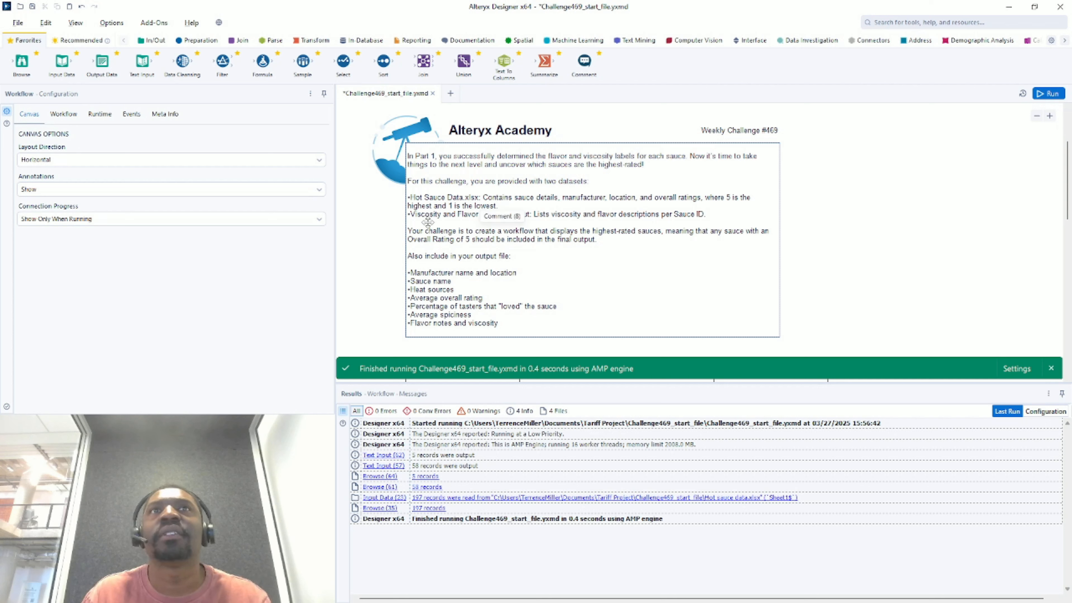
- Display the Hot sauce data.xlsx input's 197 records across 14 fields
scroll(433, 225, "down", 3)
scroll(435, 231, "up", 2)
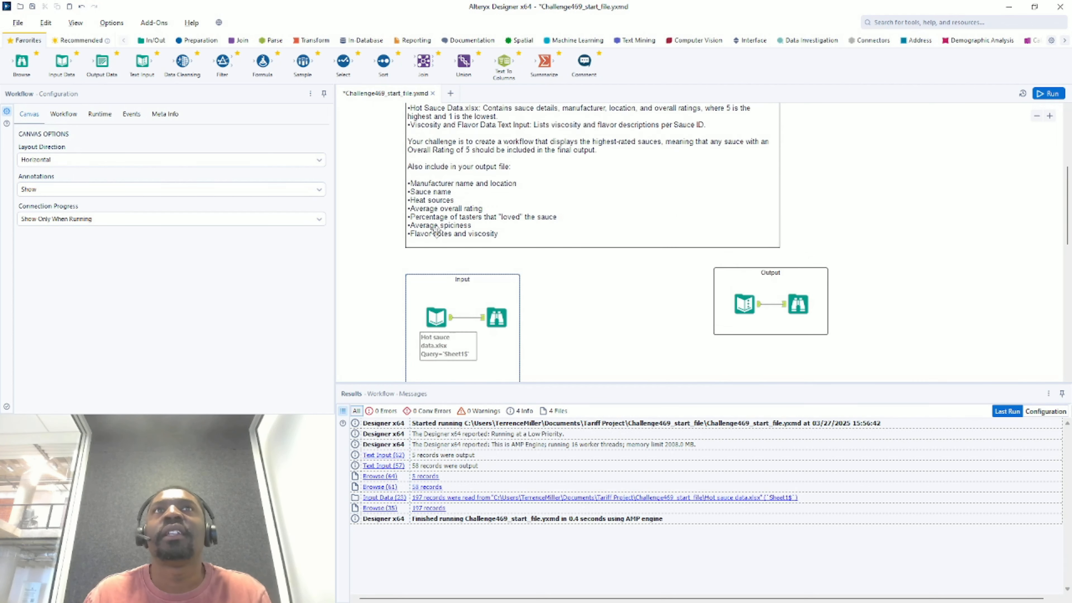
scroll(438, 232, "down", 1)
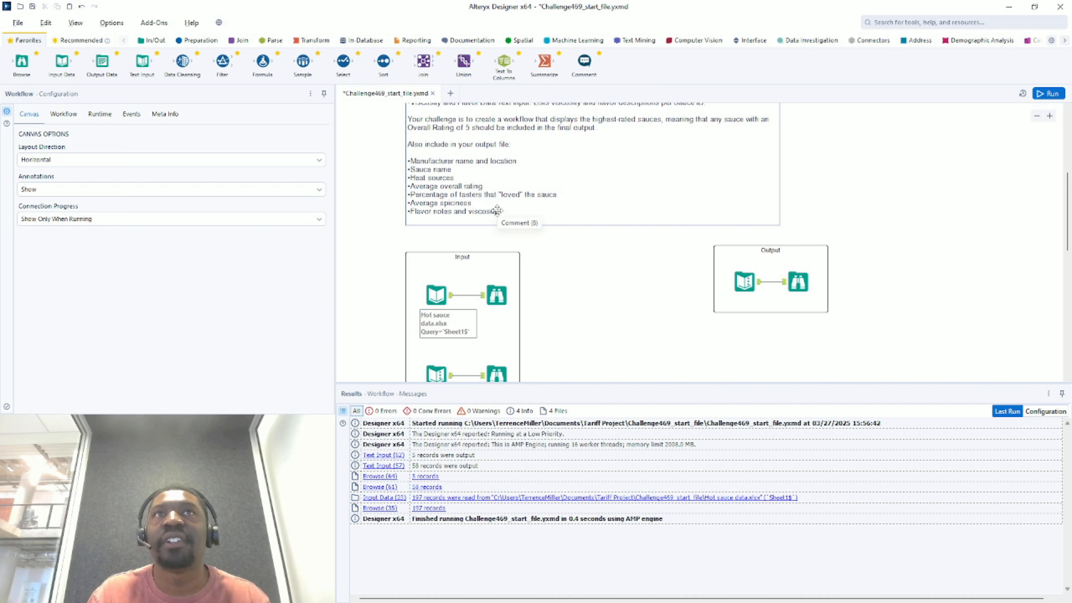
scroll(493, 257, "down", 1)
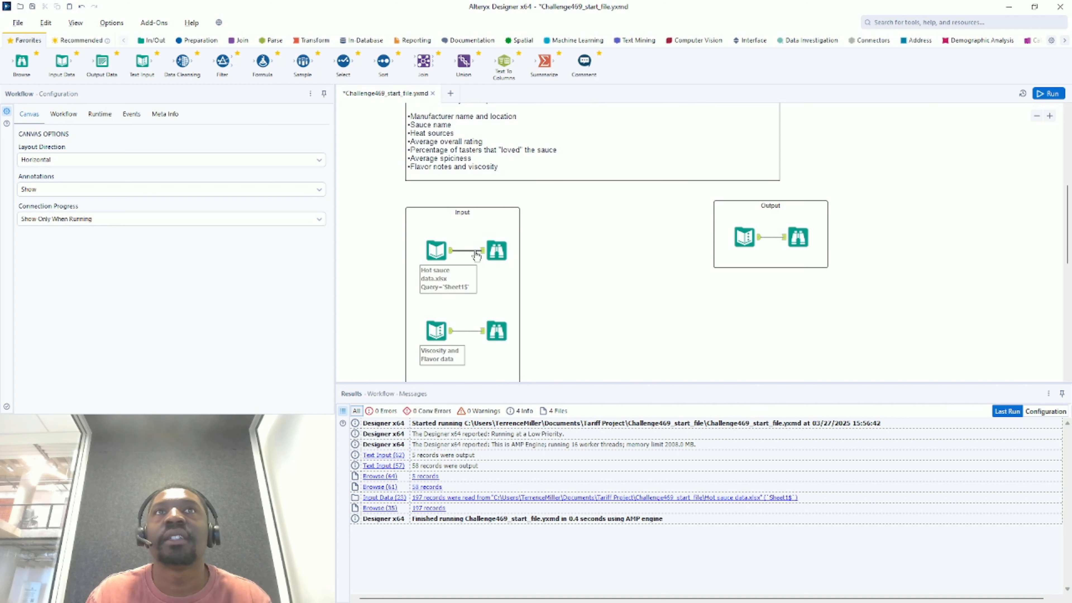
left_click(447, 251)
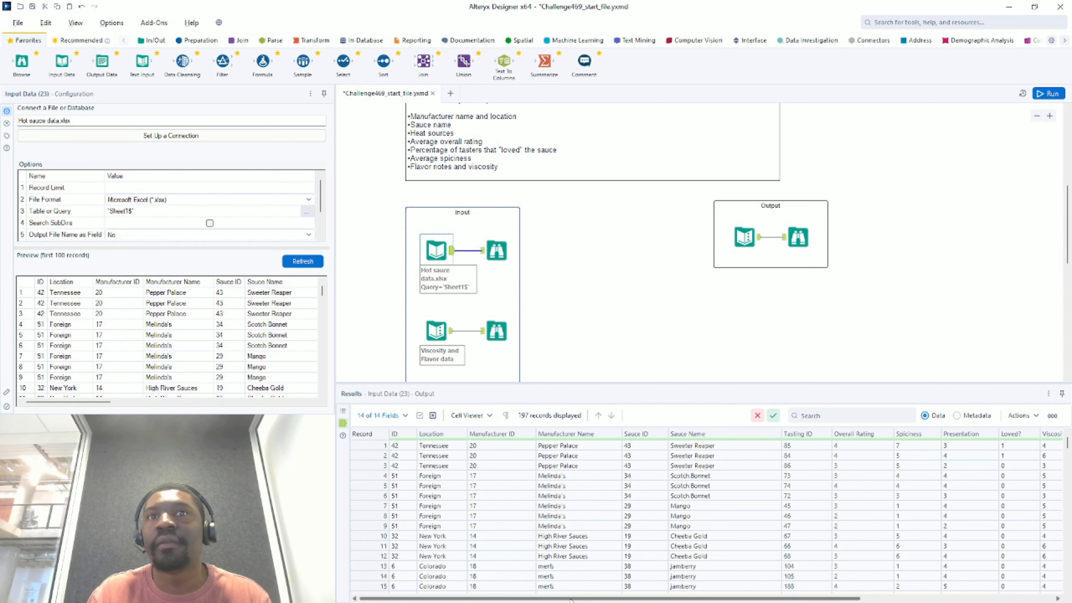
scroll(580, 599, "right", 1)
left_click_drag(579, 600, 443, 567)
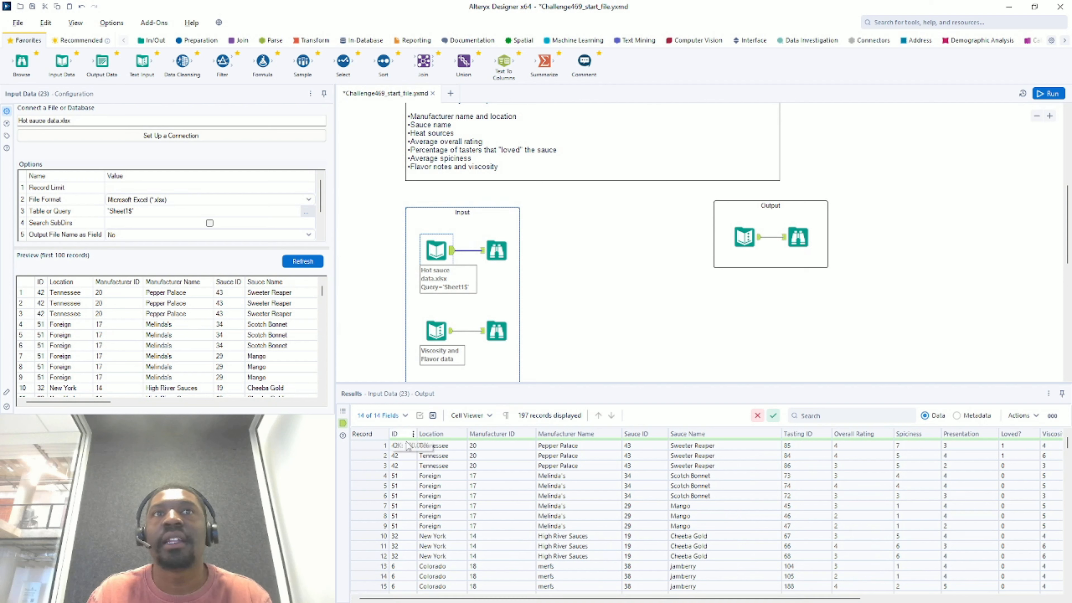
left_click_drag(402, 446, 592, 537)
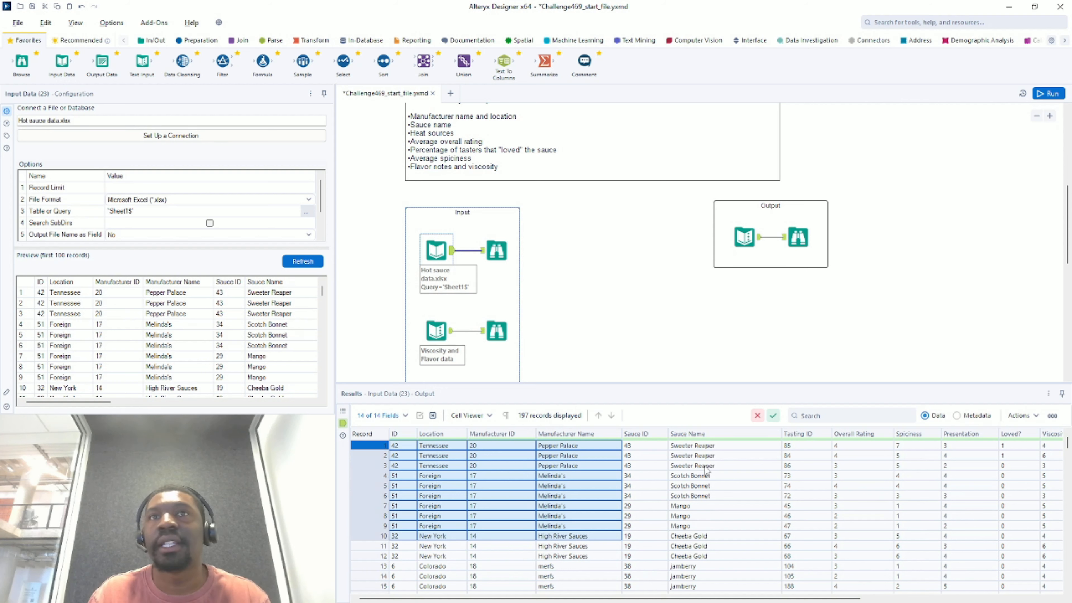
left_click_drag(706, 466, 698, 433)
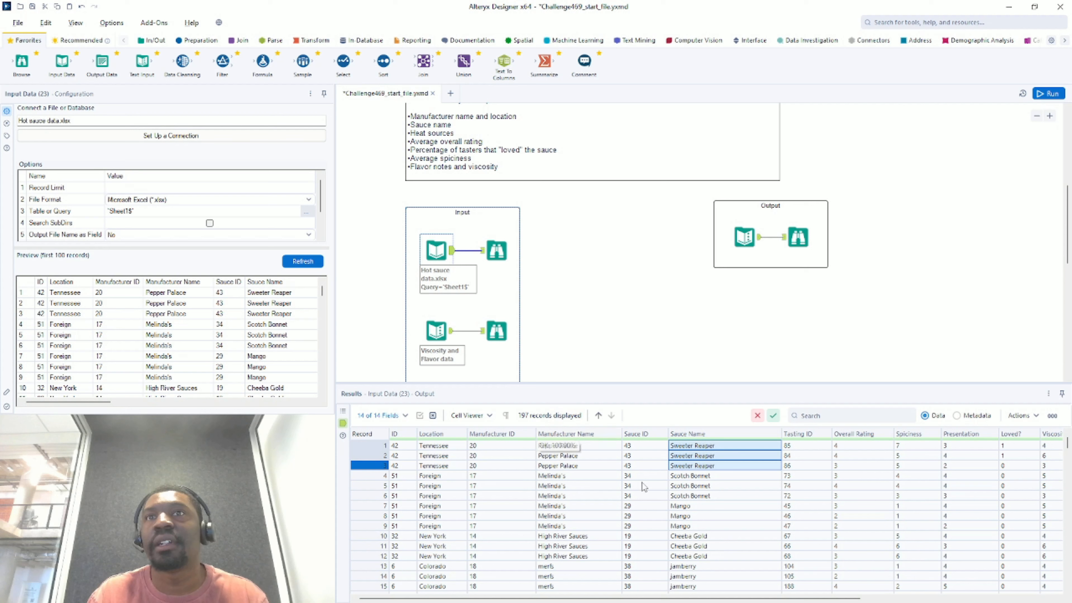
left_click_drag(688, 476, 686, 526)
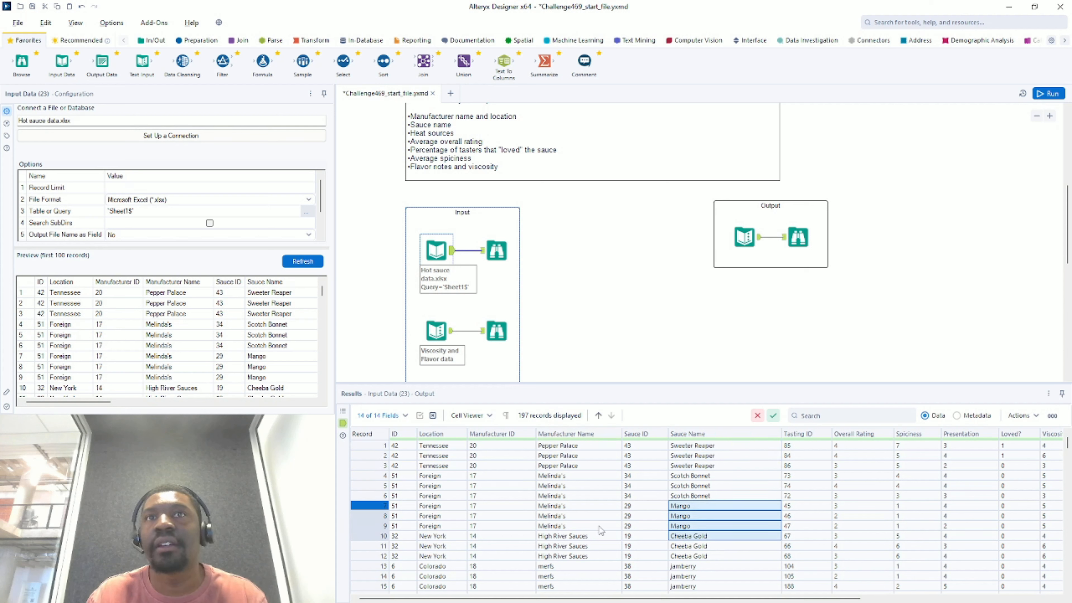
left_click_drag(549, 526, 558, 479)
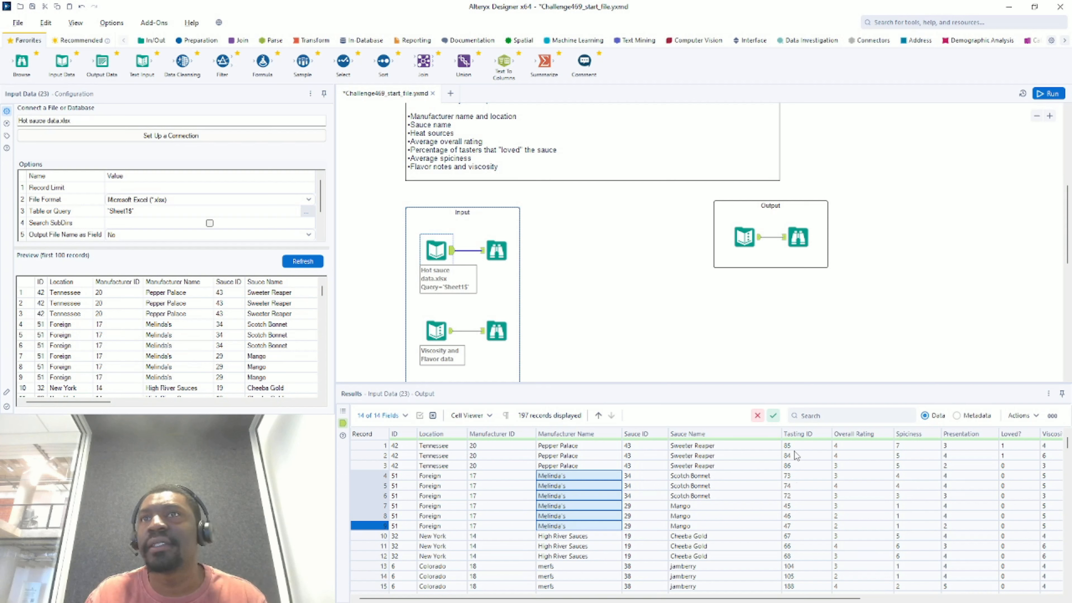
left_click_drag(796, 446, 805, 508)
scroll(802, 519, "down", 20)
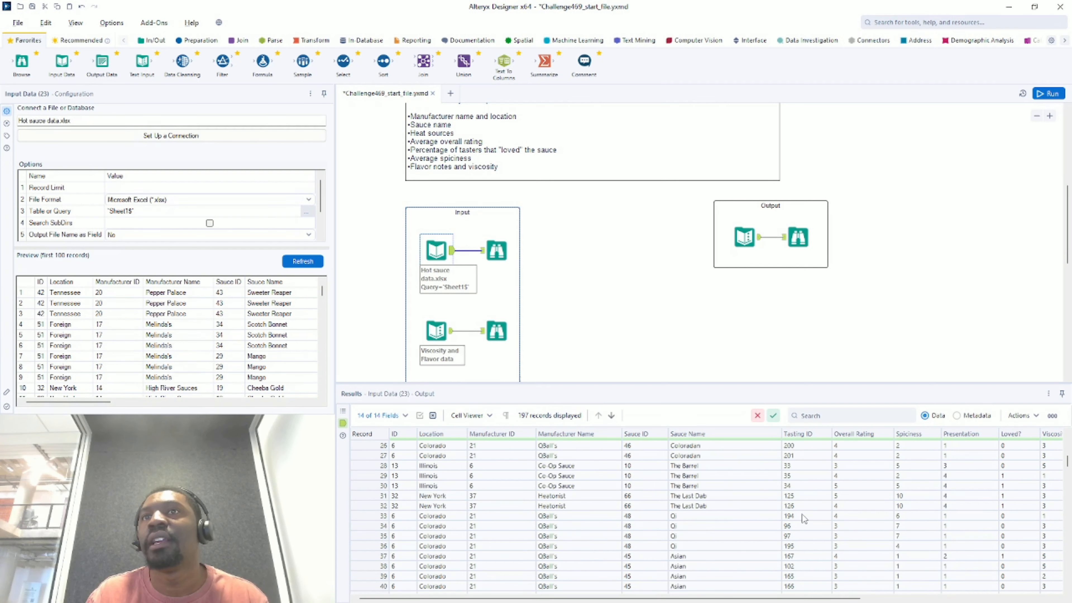
scroll(797, 536, "down", 8)
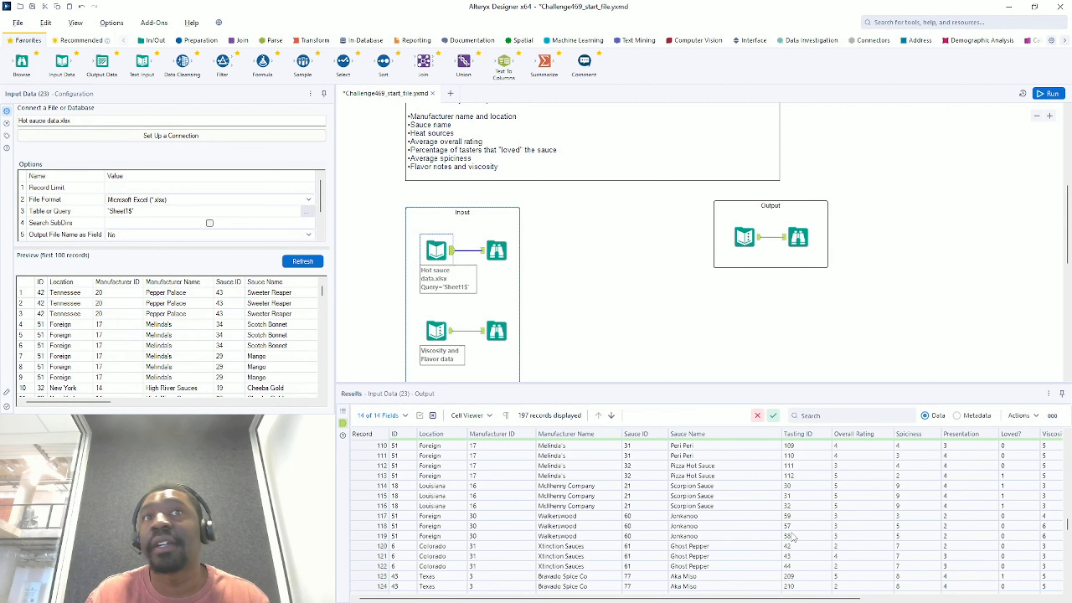
scroll(807, 504, "down", 20)
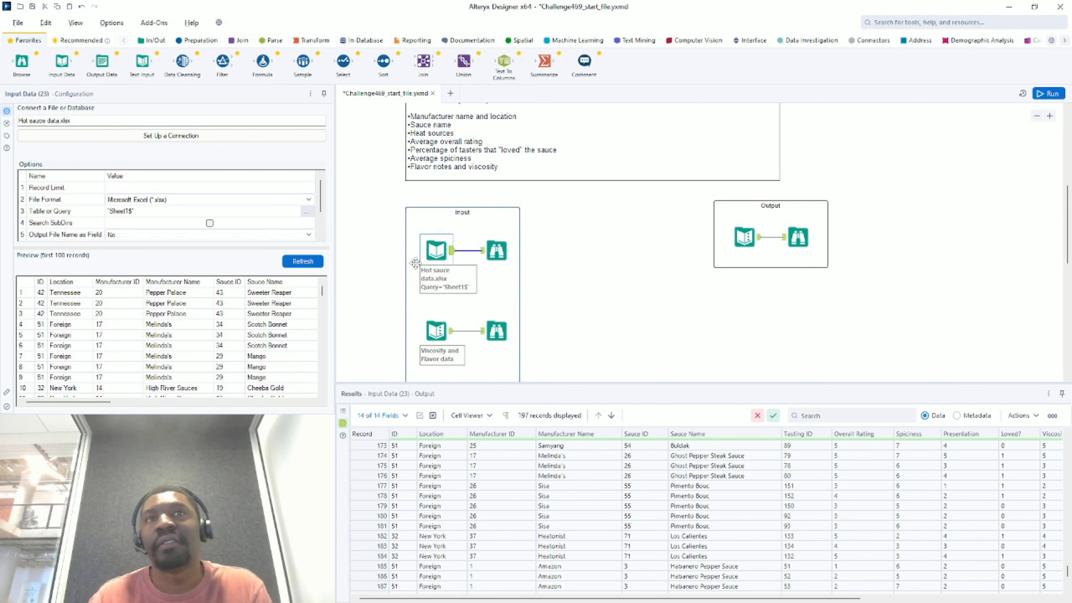
scroll(564, 501, "up", 20)
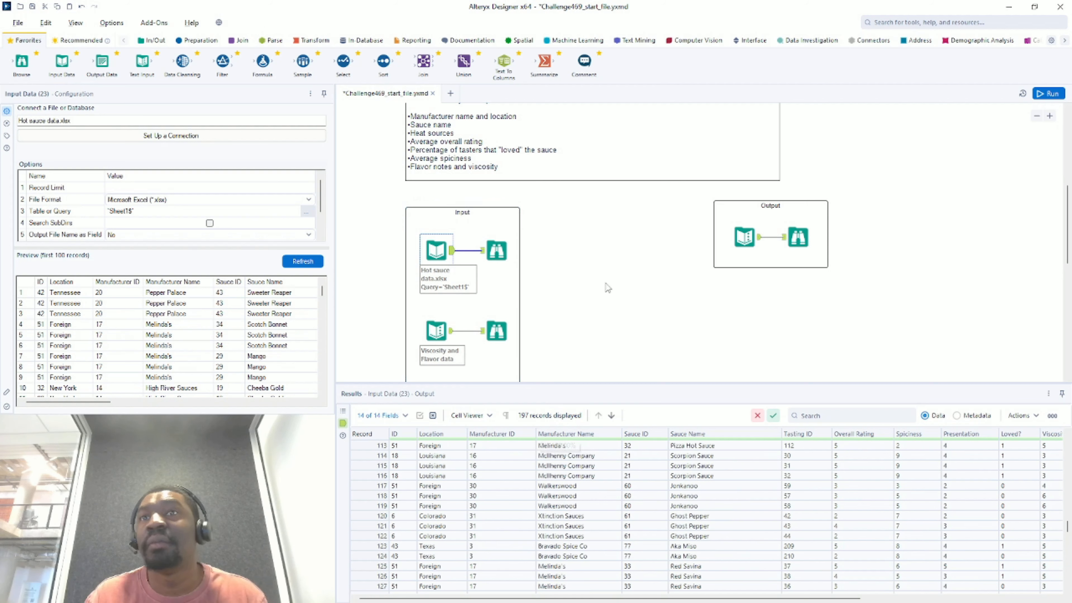
scroll(764, 578, "up", 6)
scroll(535, 382, "up", 2)
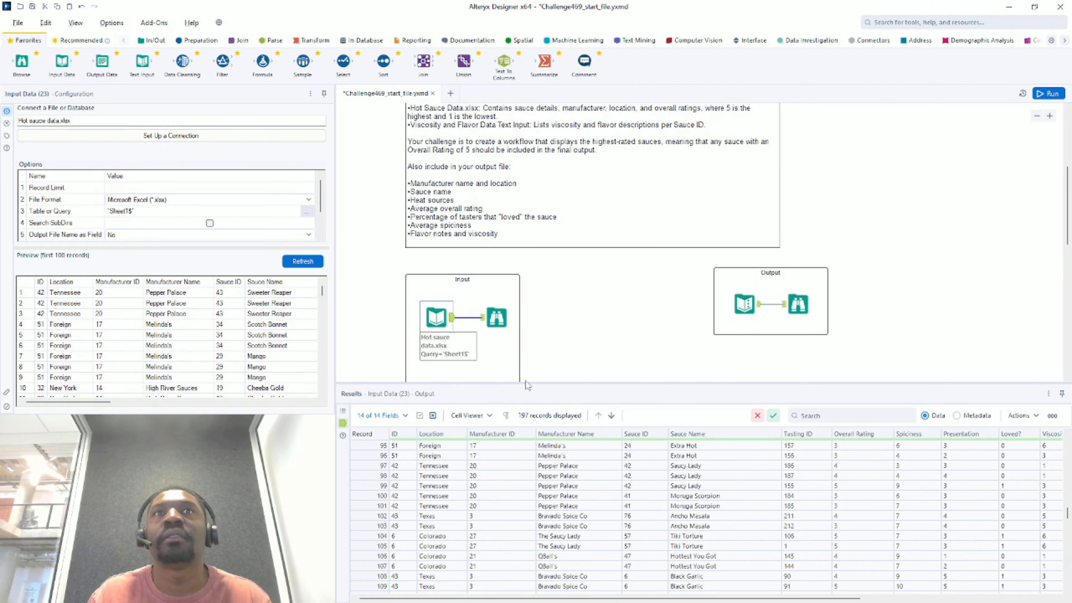
scroll(526, 380, "down", 5)
scroll(526, 384, "up", 2)
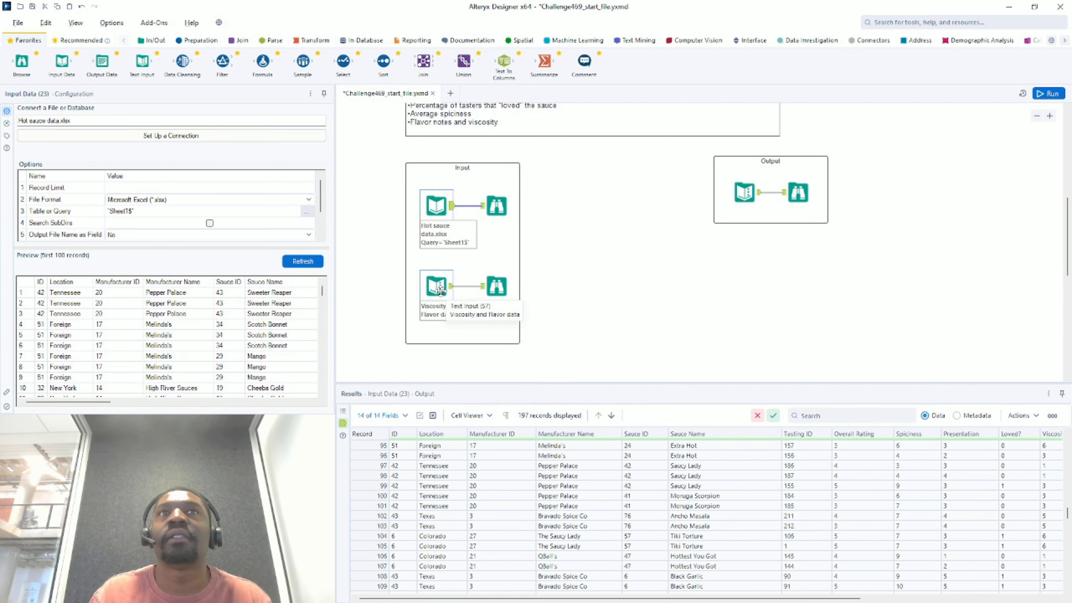
- View the 58 viscosity and flavor records, then the expected five-sauce output table
left_click(440, 290)
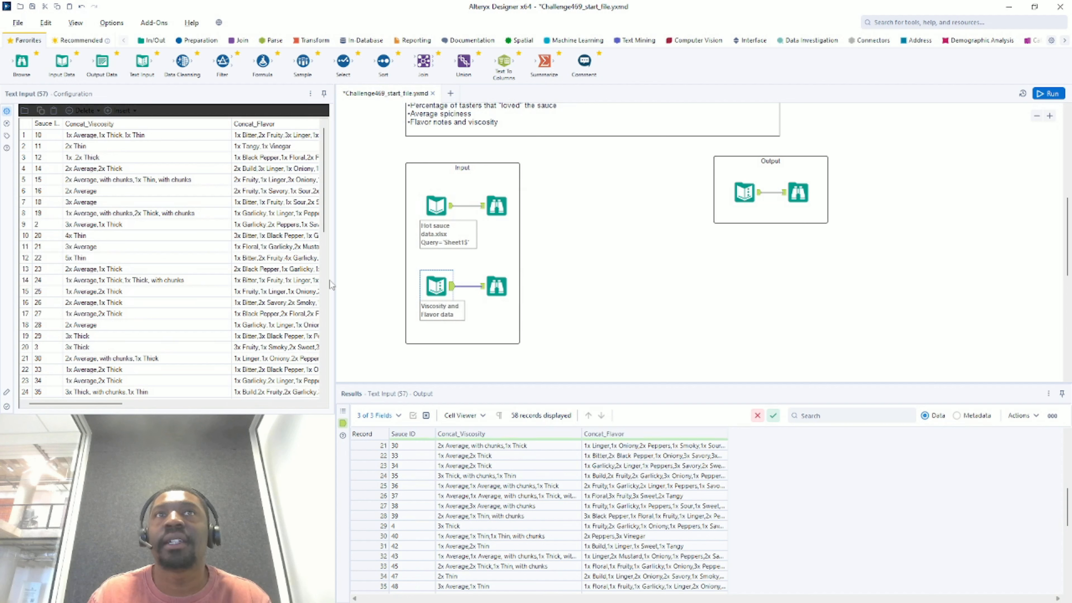
scroll(424, 454, "up", 7)
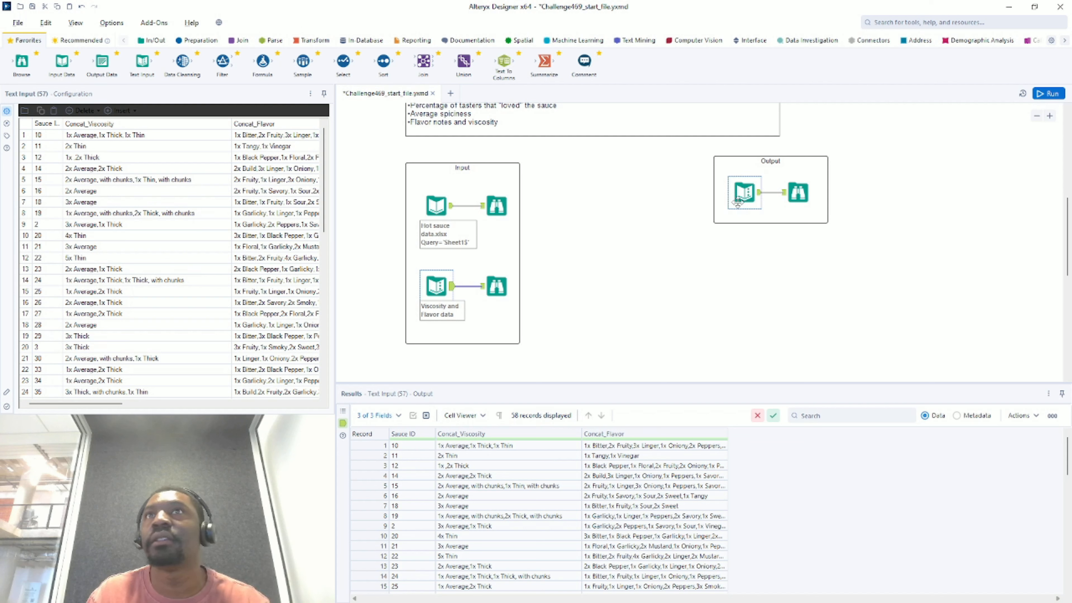
left_click(744, 195)
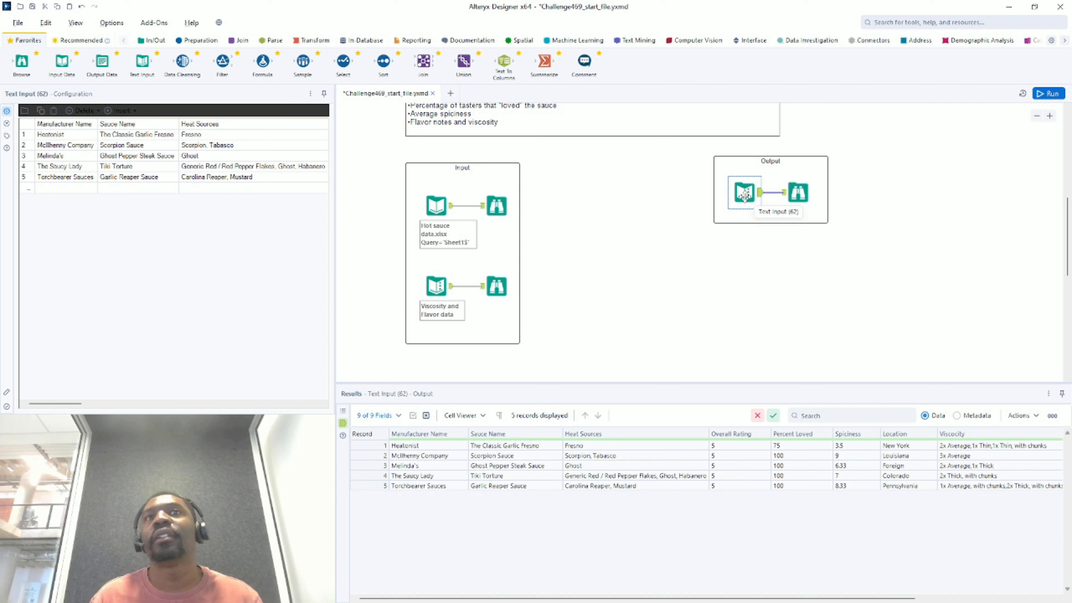
scroll(675, 267, "up", 2)
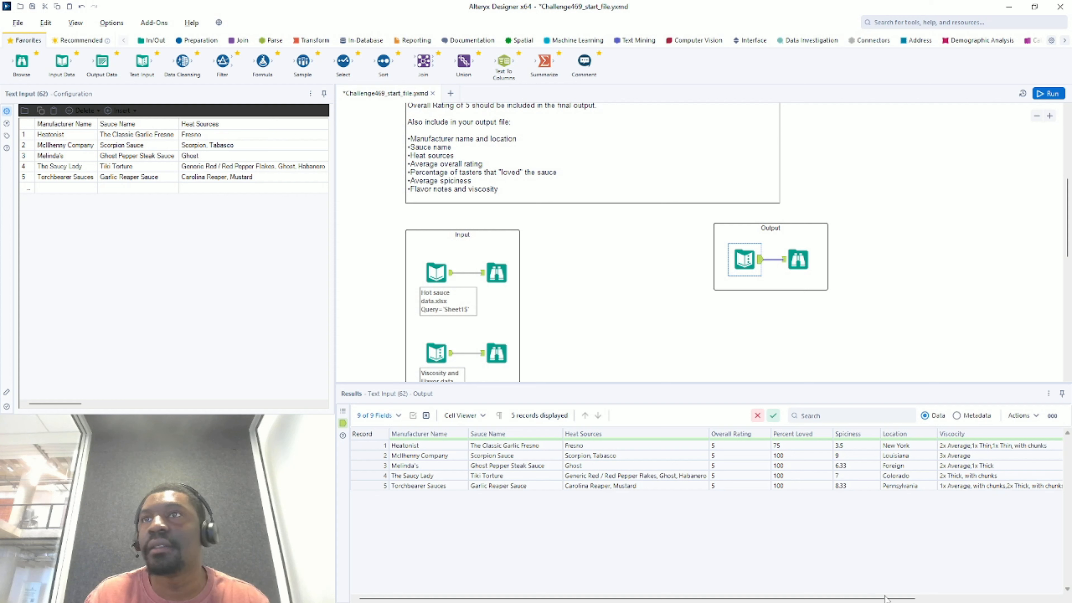
left_click_drag(893, 600, 1030, 599)
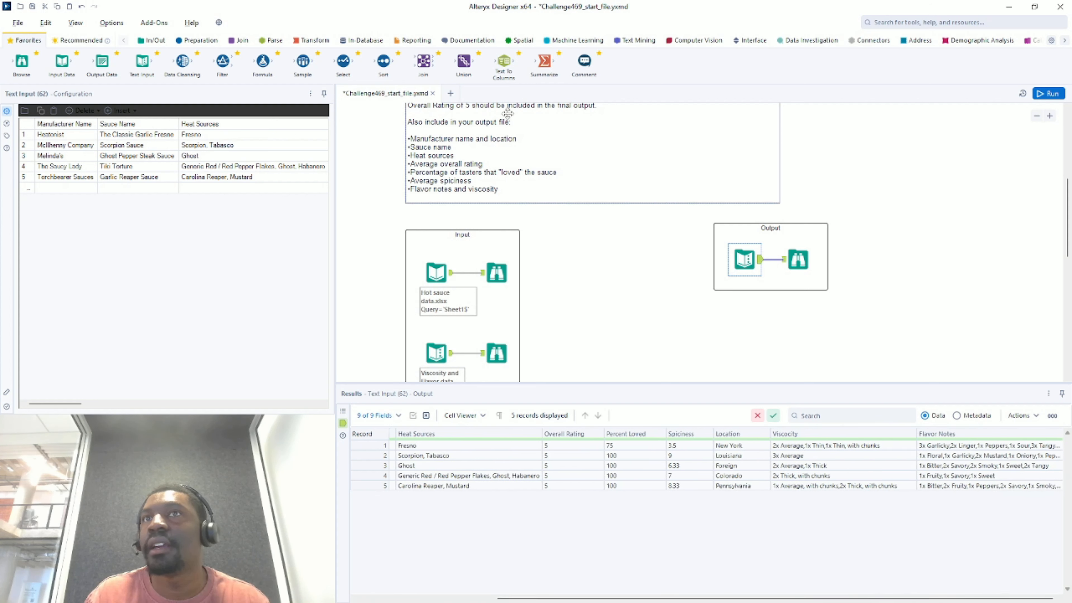
scroll(594, 269, "up", 1)
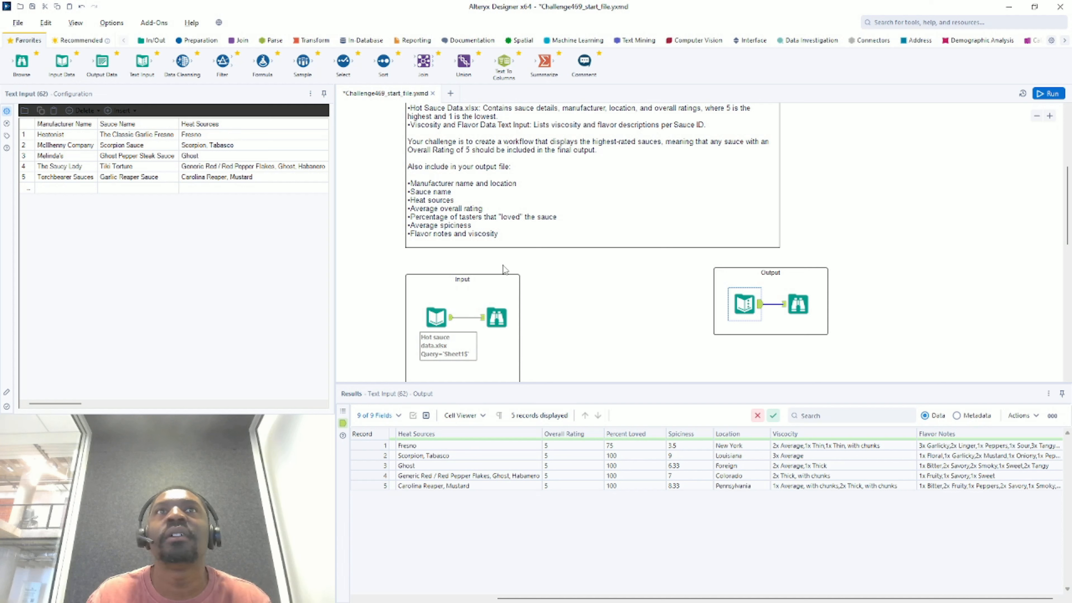
left_click(416, 209)
- Run the workflow and add a Summarize tool fed by the hot sauce Input Data
left_click(573, 272)
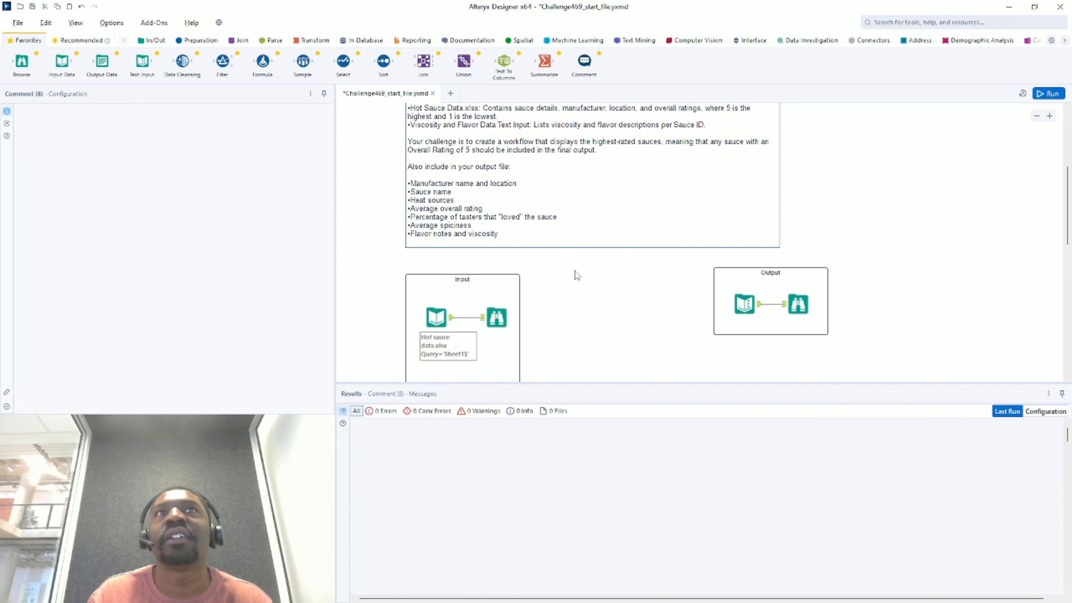
key("ctrl+r")
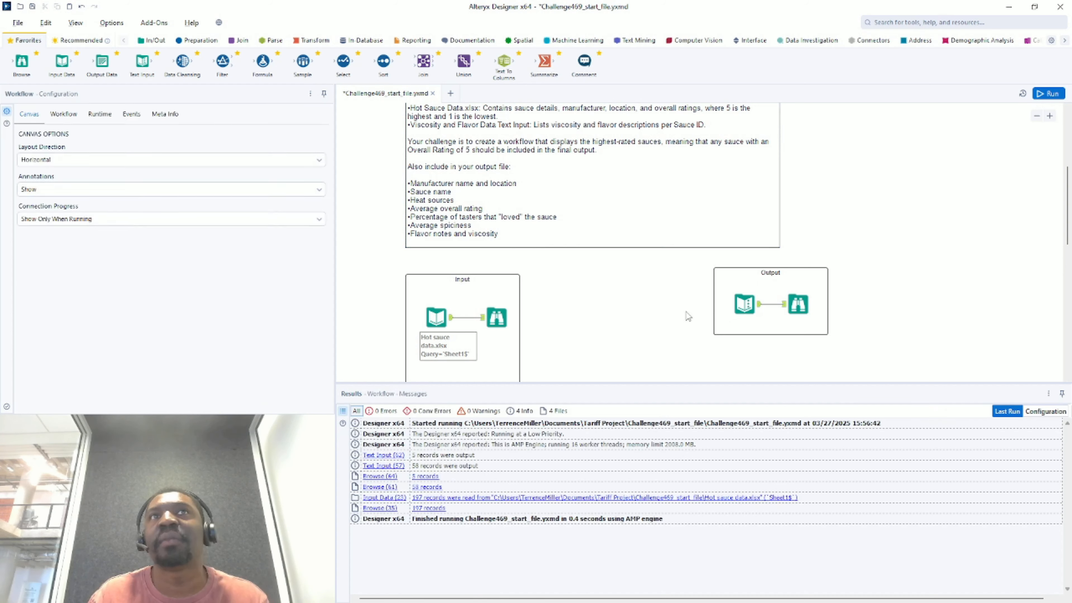
left_click_drag(544, 61, 558, 351)
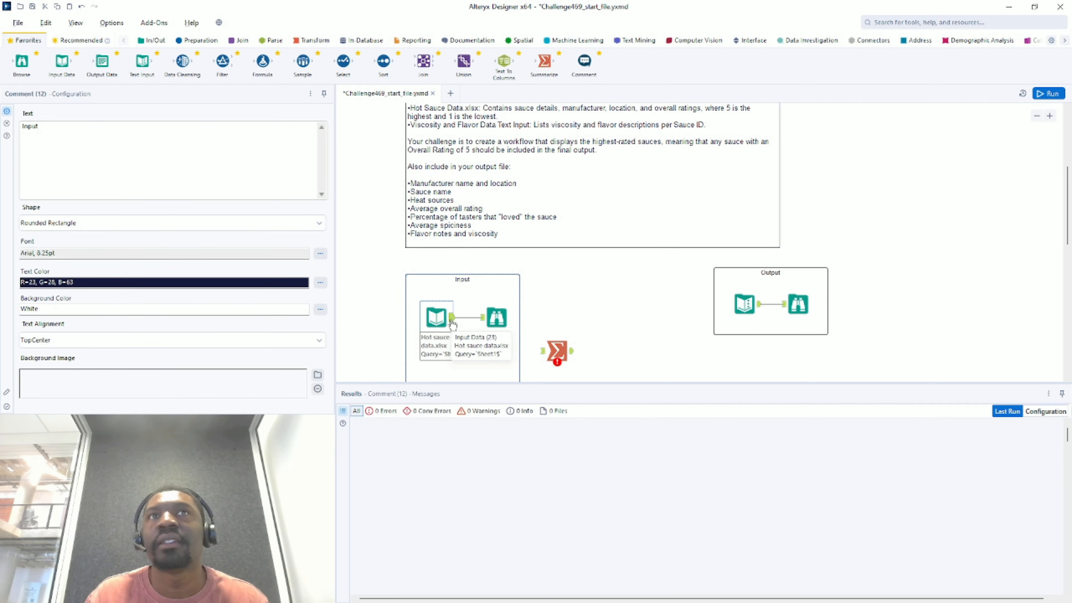
left_click_drag(451, 318, 543, 351)
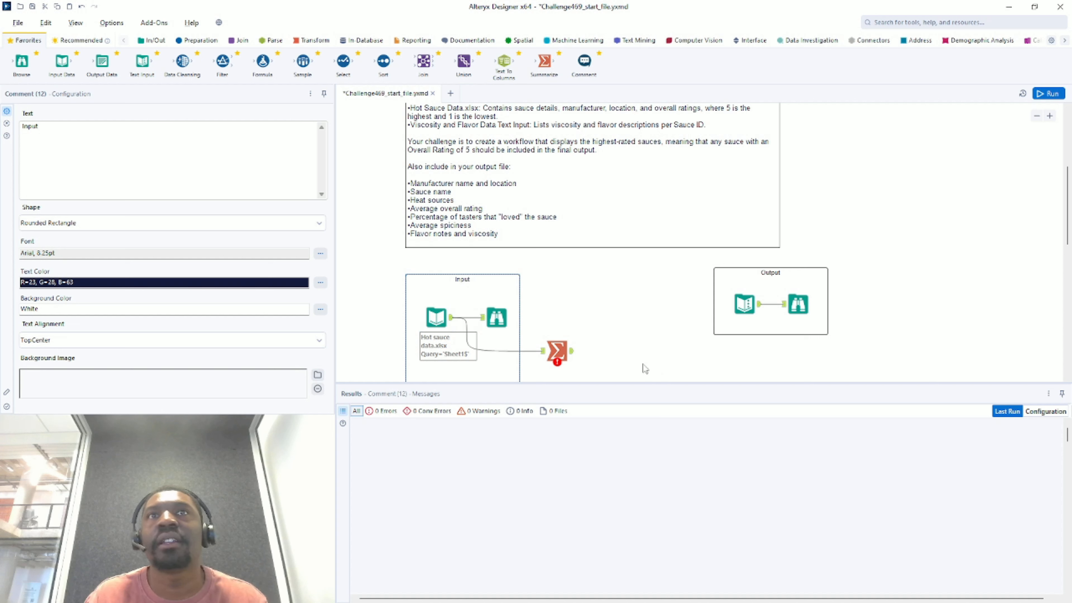
left_click(555, 347)
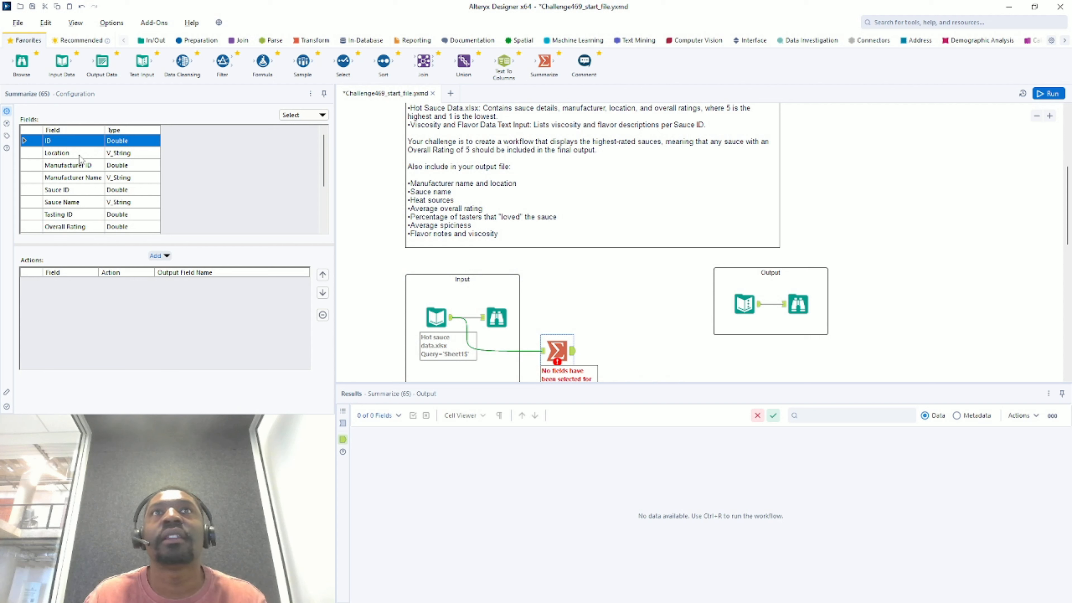
- Group the summary by Manufacturer Name and Location
left_click(71, 178)
left_click(169, 268)
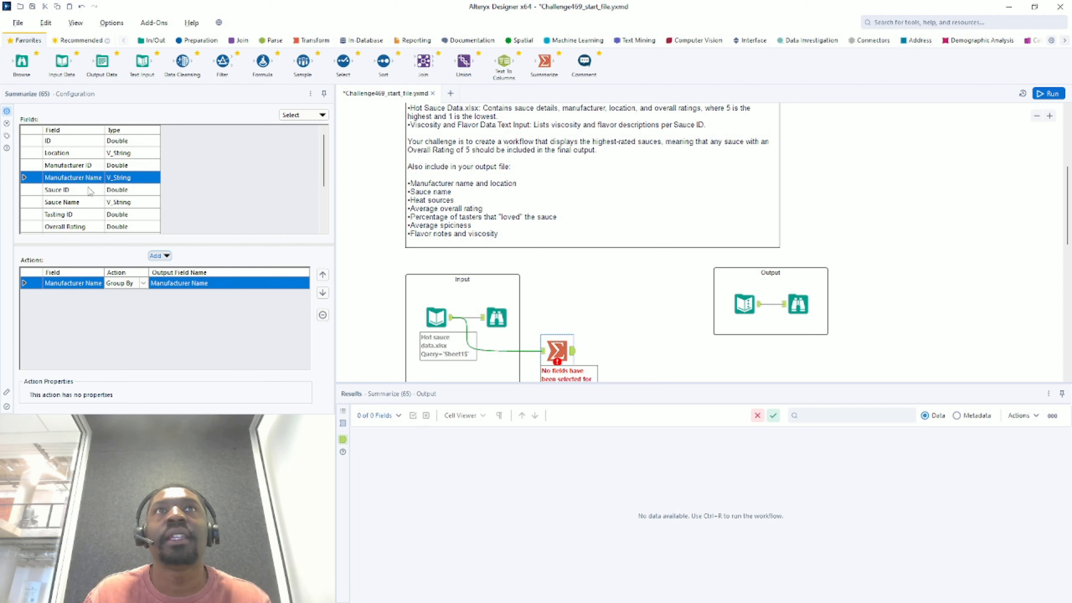
scroll(75, 203, "down", 2)
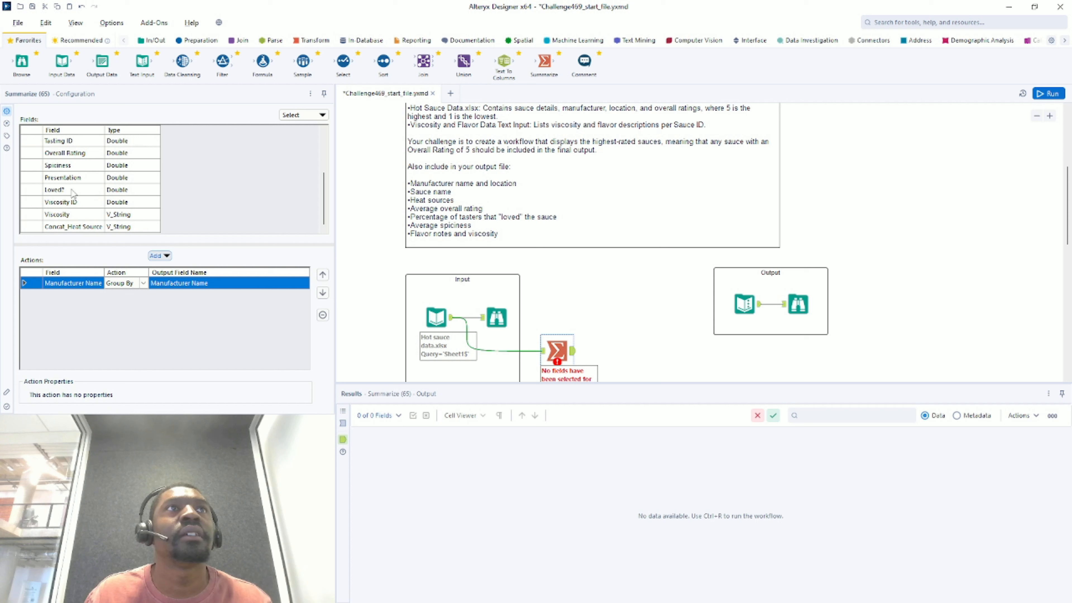
scroll(69, 211, "up", 2)
left_click(76, 155)
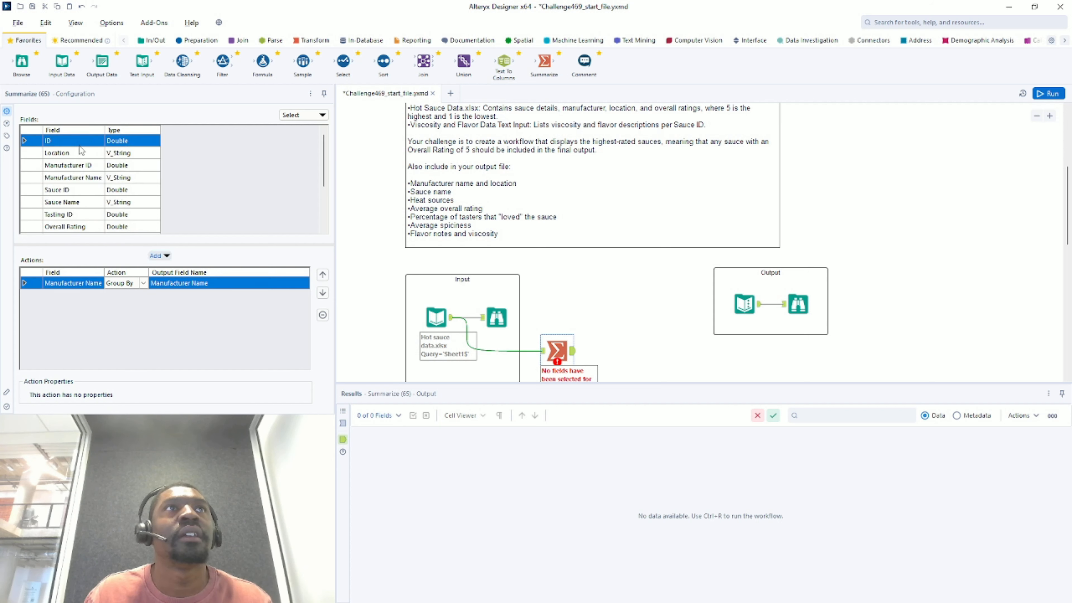
left_click(161, 256)
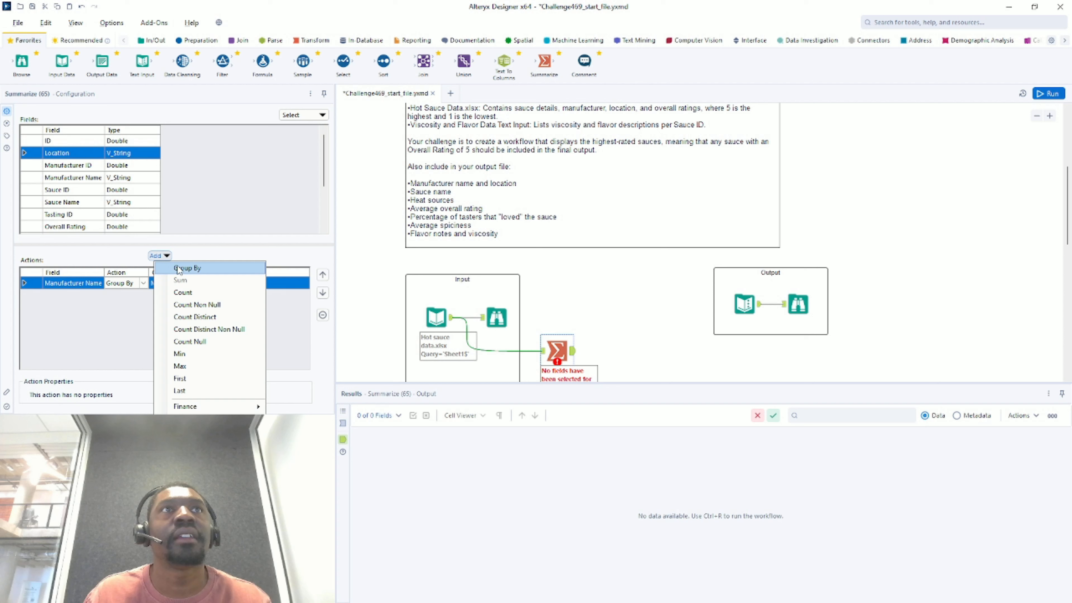
left_click(175, 268)
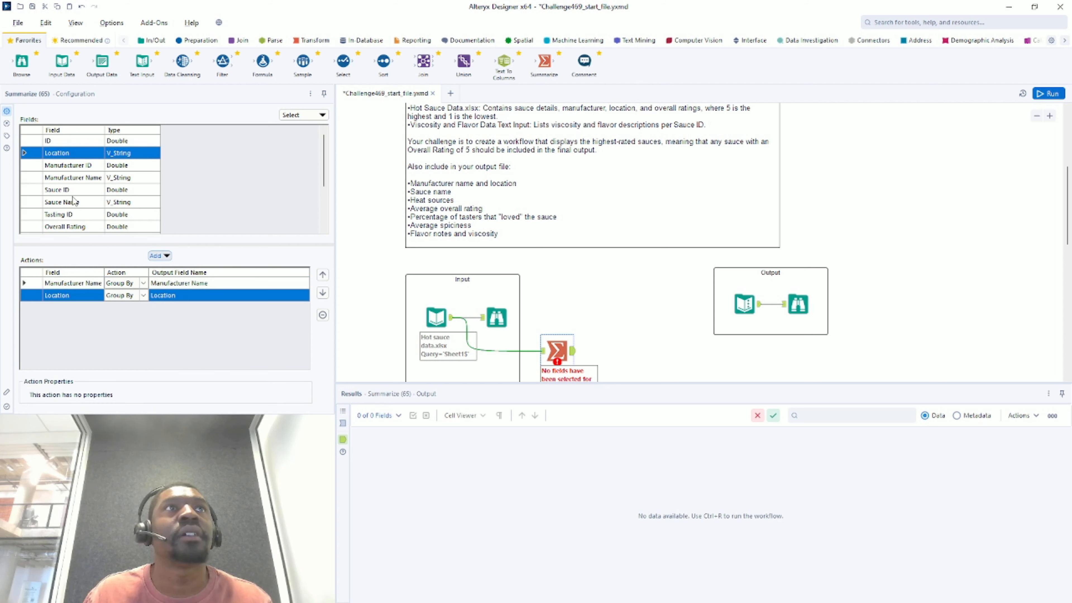
- Also group the summary by Sauce Name and Concat_Heat Source
left_click(73, 203)
left_click(160, 256)
left_click(177, 267)
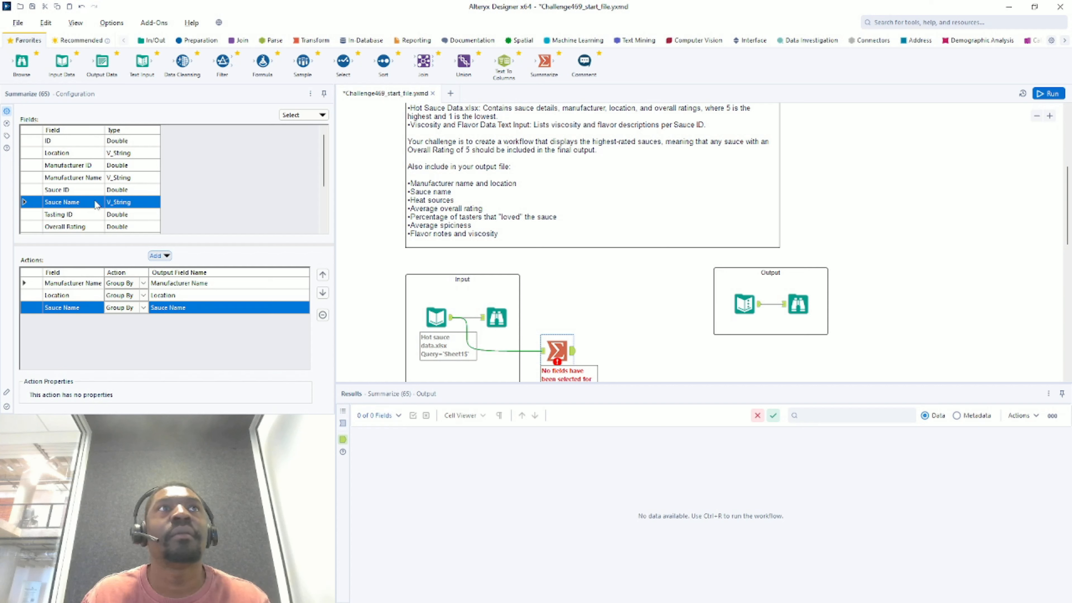
scroll(96, 205, "down", 2)
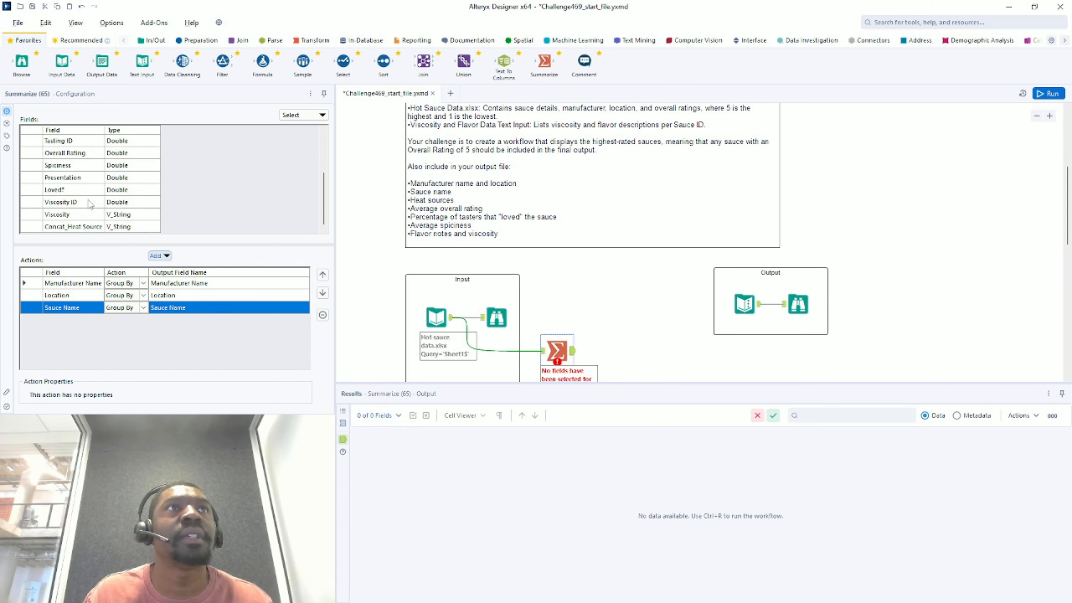
left_click(92, 227)
left_click(166, 256)
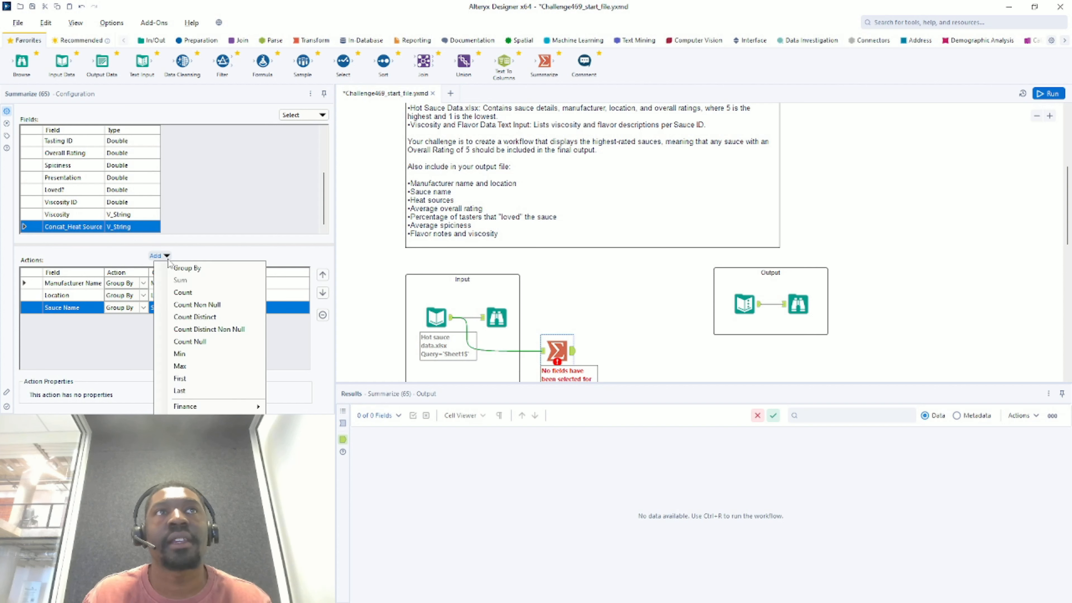
left_click(194, 269)
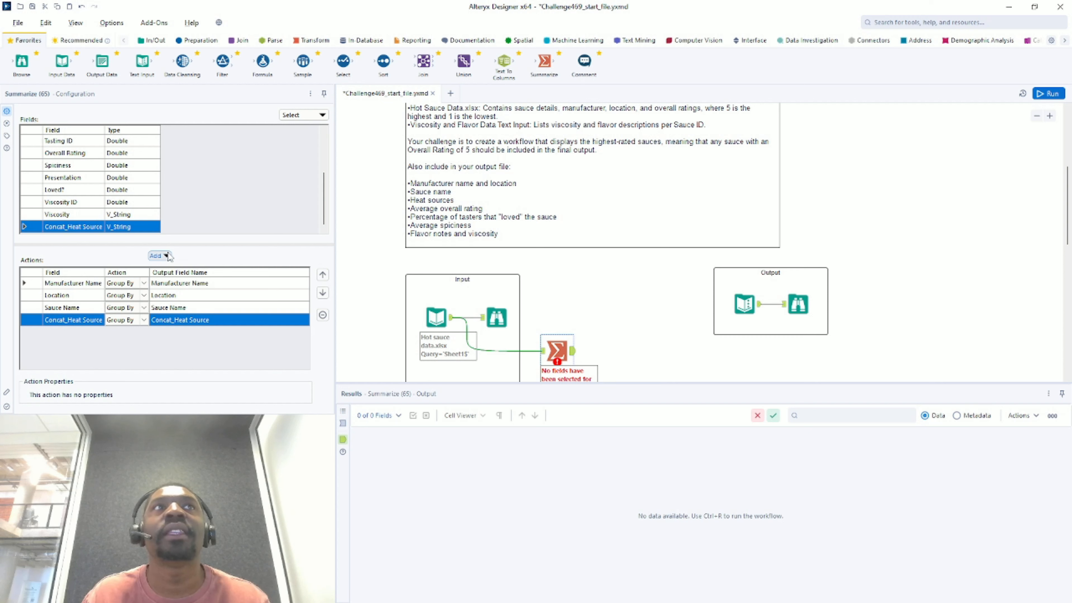
- Average Overall Rating into Avg_Overall Rating in the Summarize tool
scroll(72, 156, "up", 2)
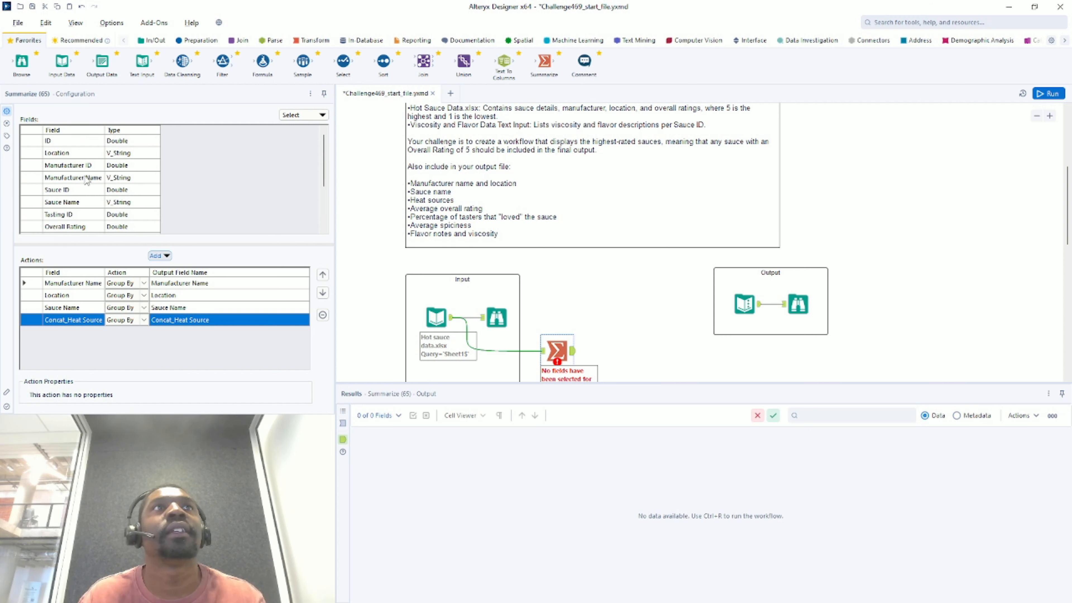
left_click(97, 228)
scroll(134, 225, "down", 1)
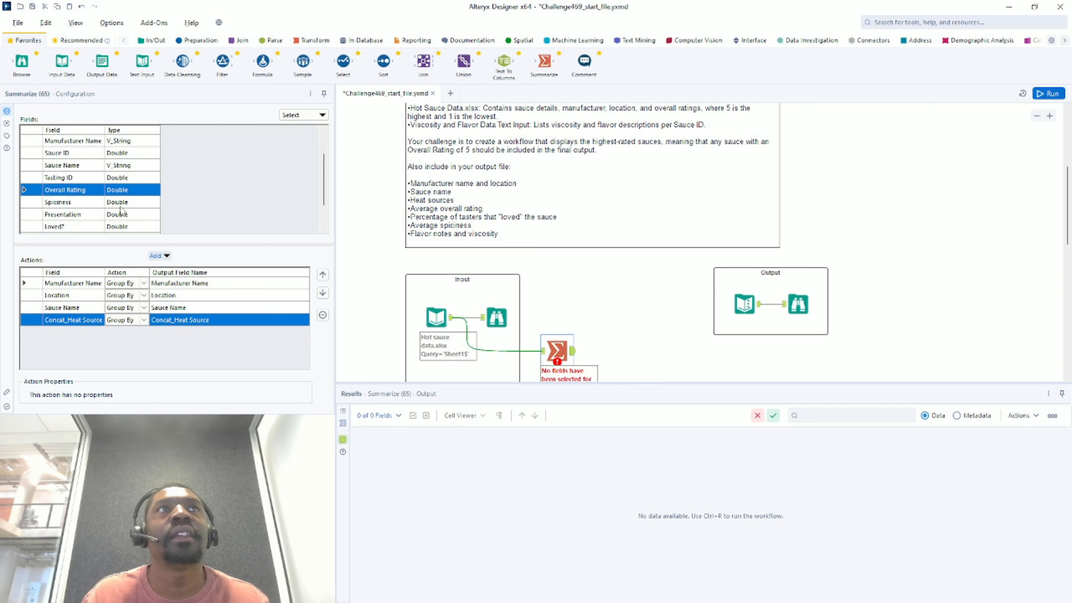
left_click(166, 256)
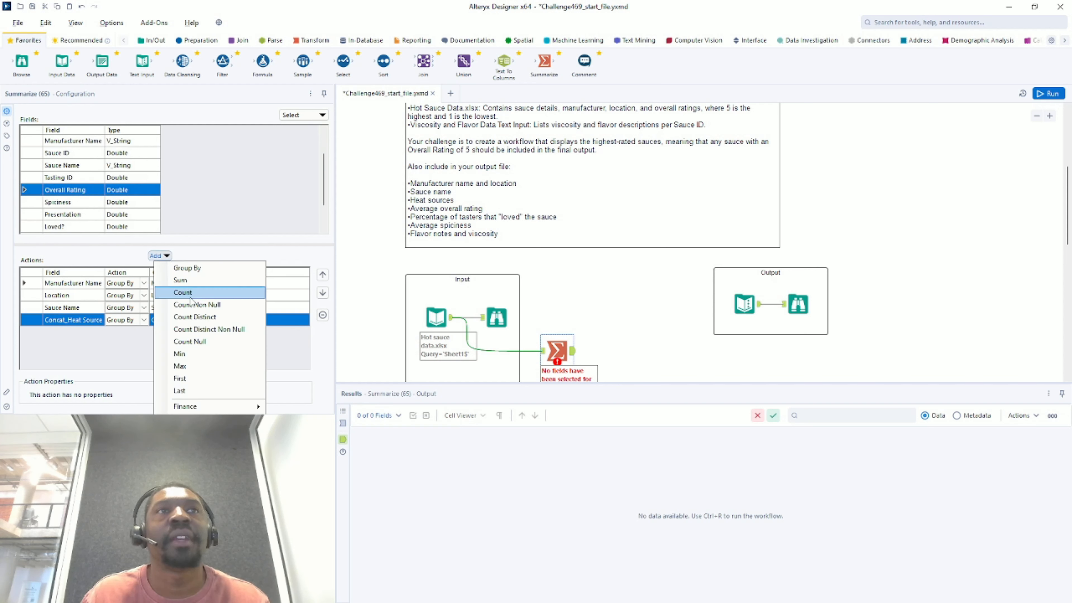
mouse_move(186, 406)
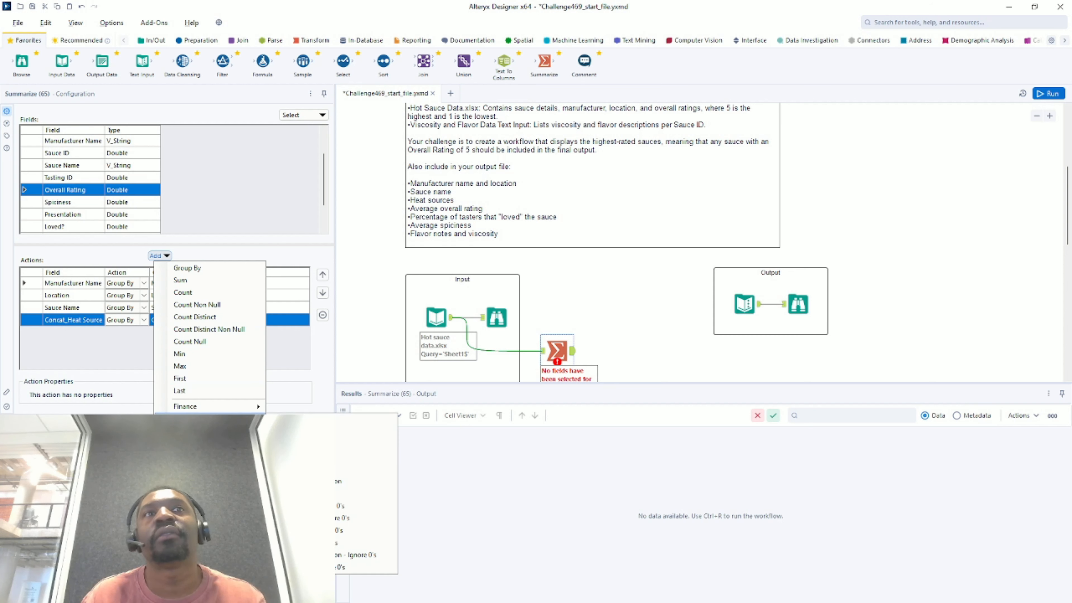
left_click(366, 420)
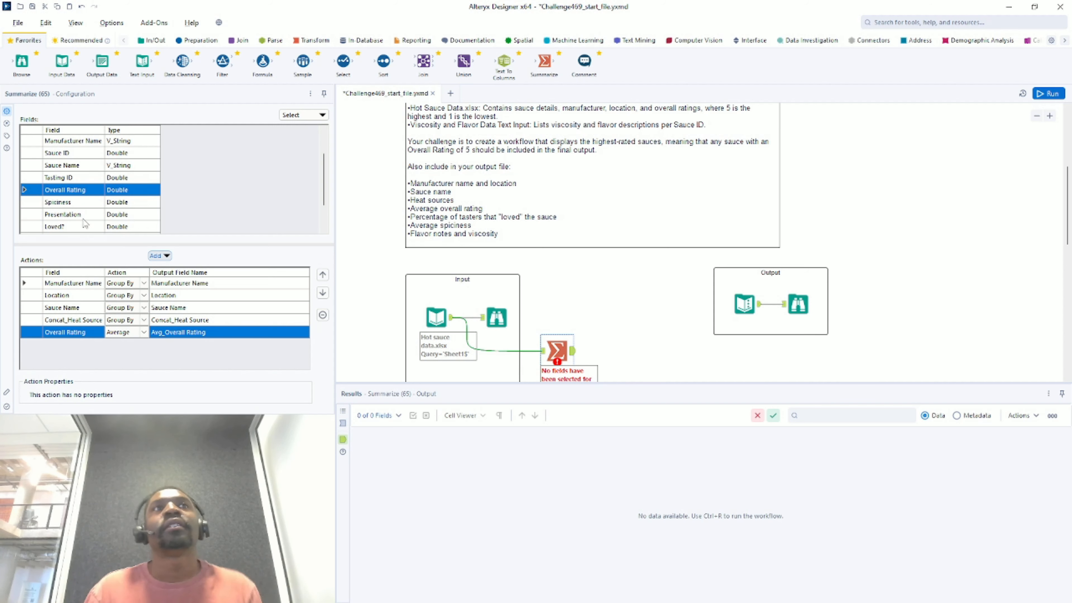
left_click(69, 228)
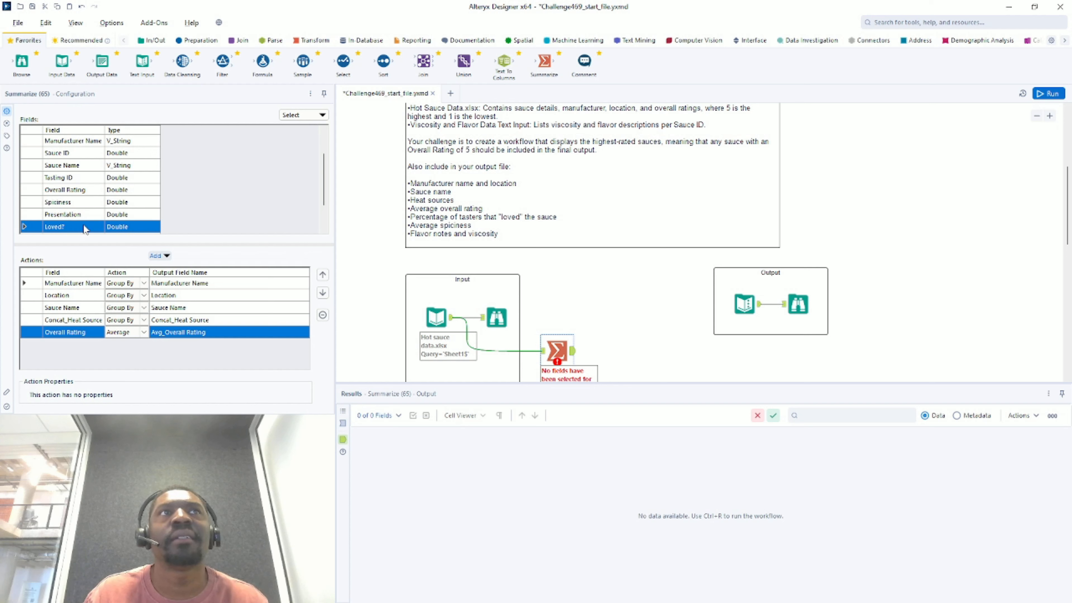
left_click(452, 320)
left_click(439, 319)
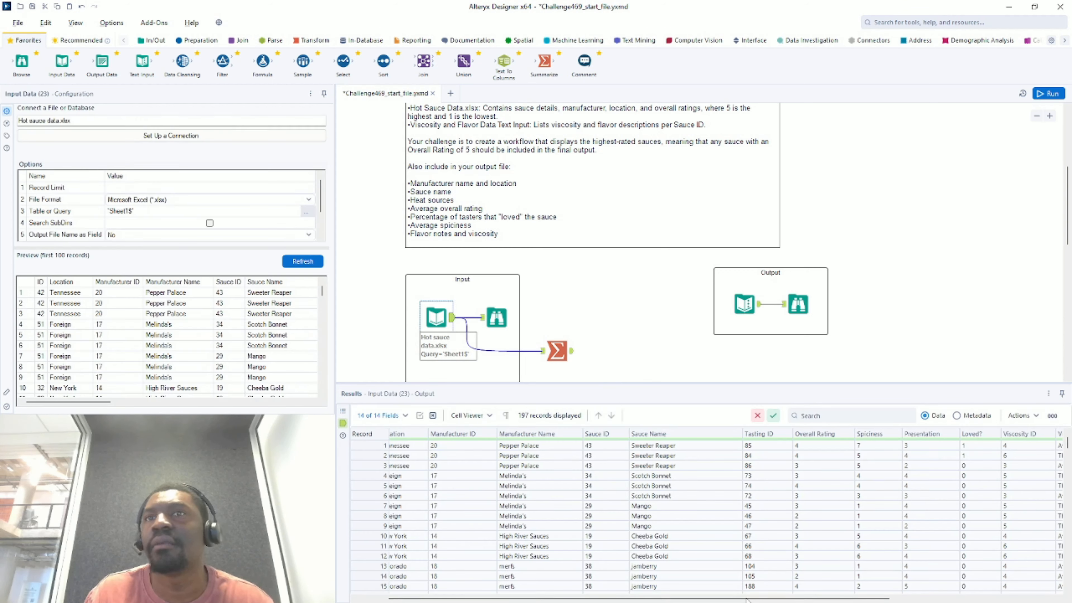
left_click_drag(747, 599, 912, 599)
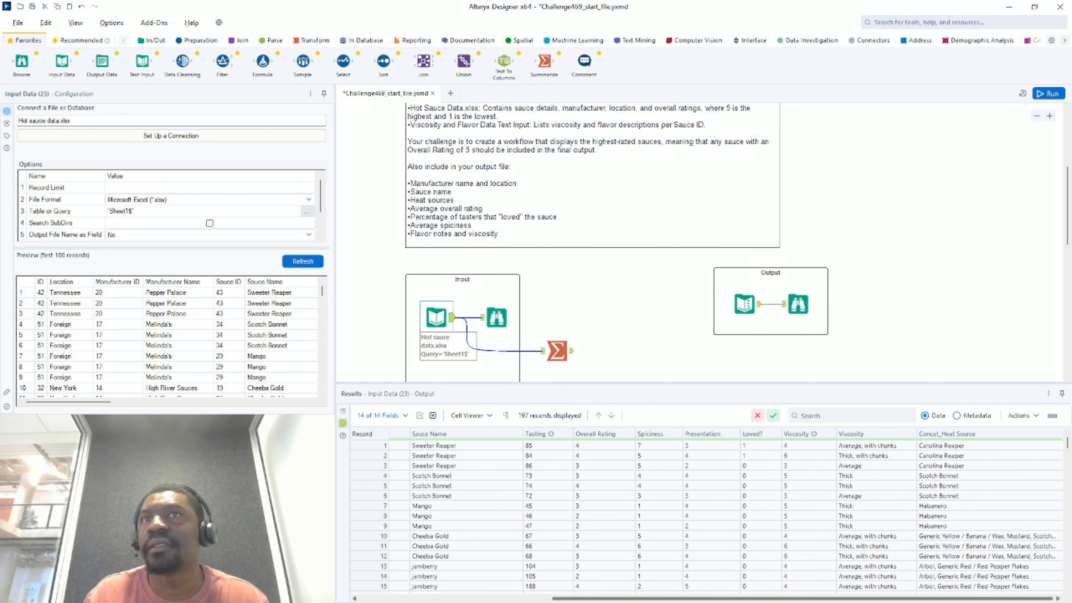
scroll(760, 532, "down", 15)
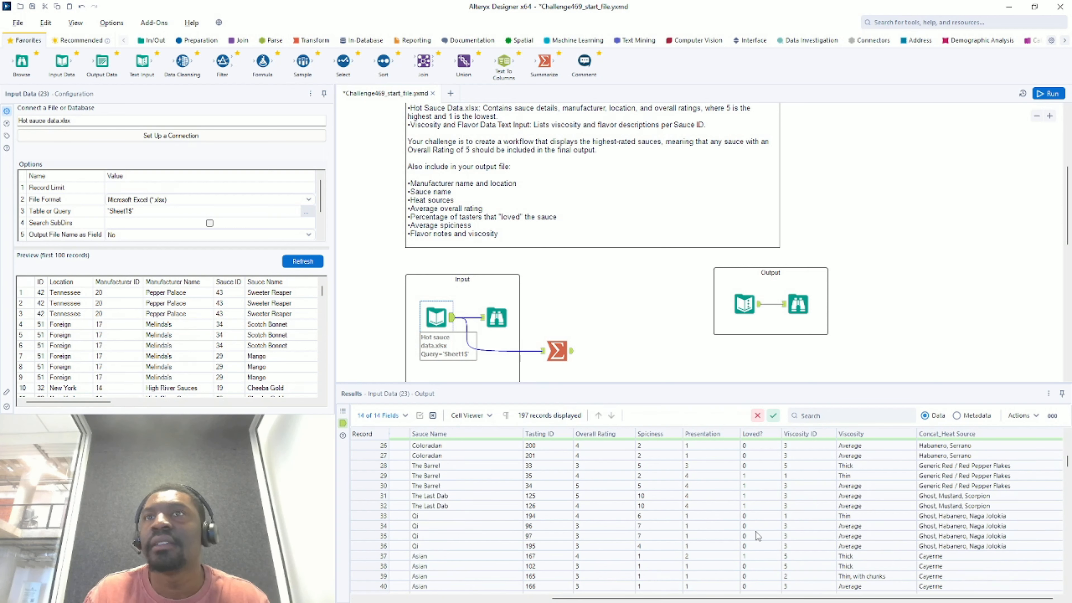
scroll(756, 540, "down", 20)
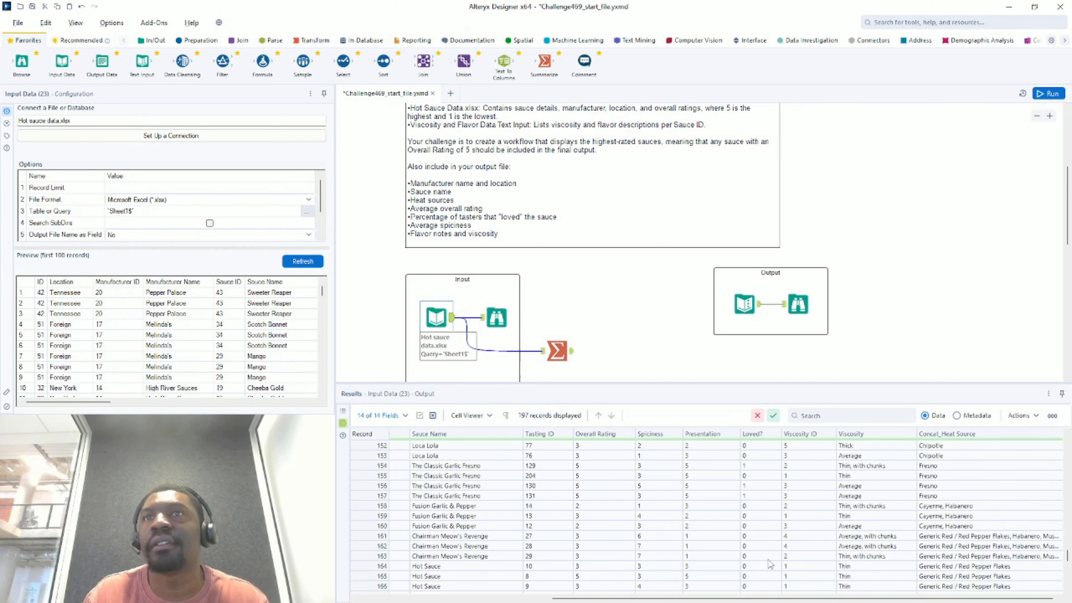
scroll(773, 568, "up", 20)
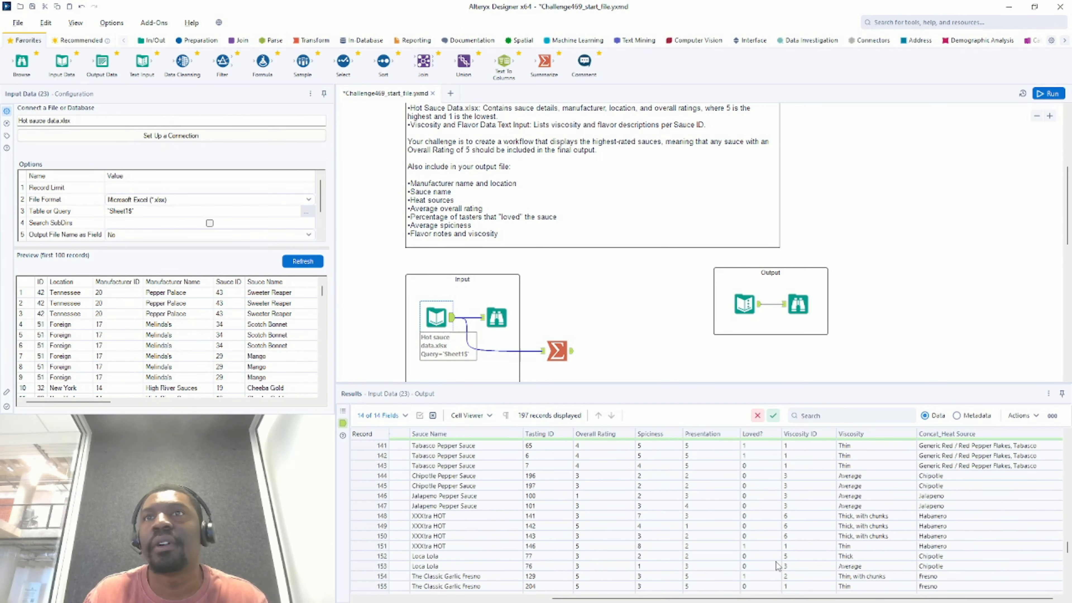
scroll(769, 555, "up", 20)
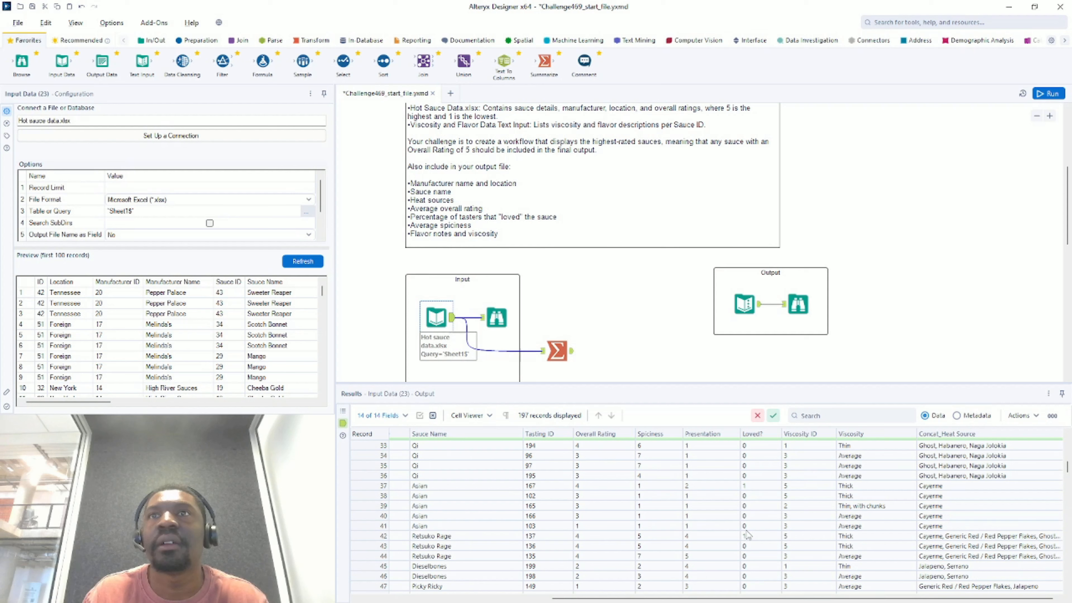
scroll(753, 536, "up", 1)
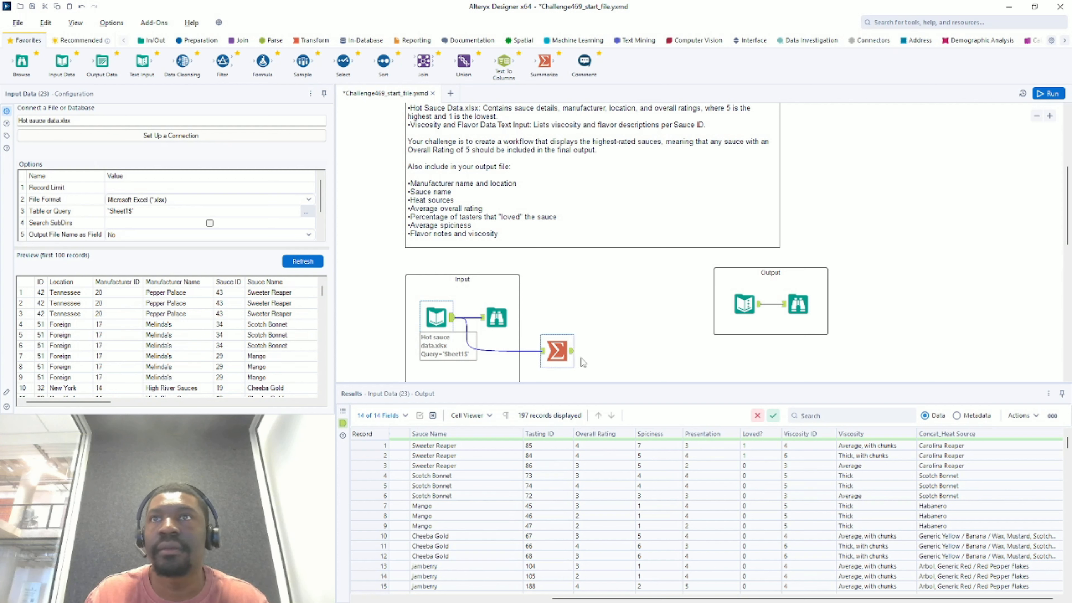
left_click(558, 343)
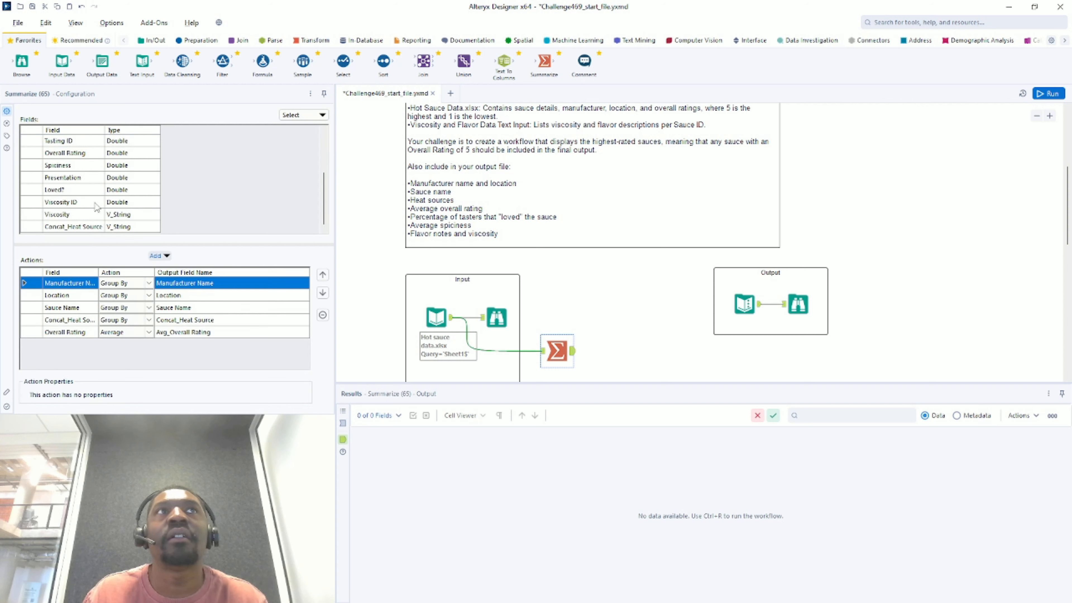
- Sum the Loved? field per sauce group
scroll(77, 193, "up", 2)
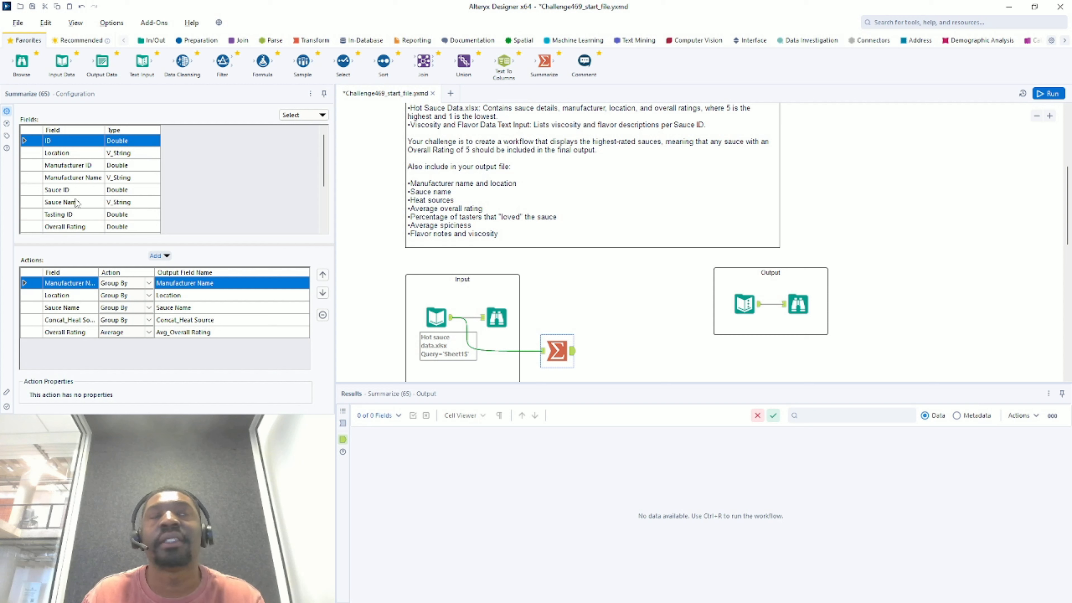
scroll(77, 202, "down", 2)
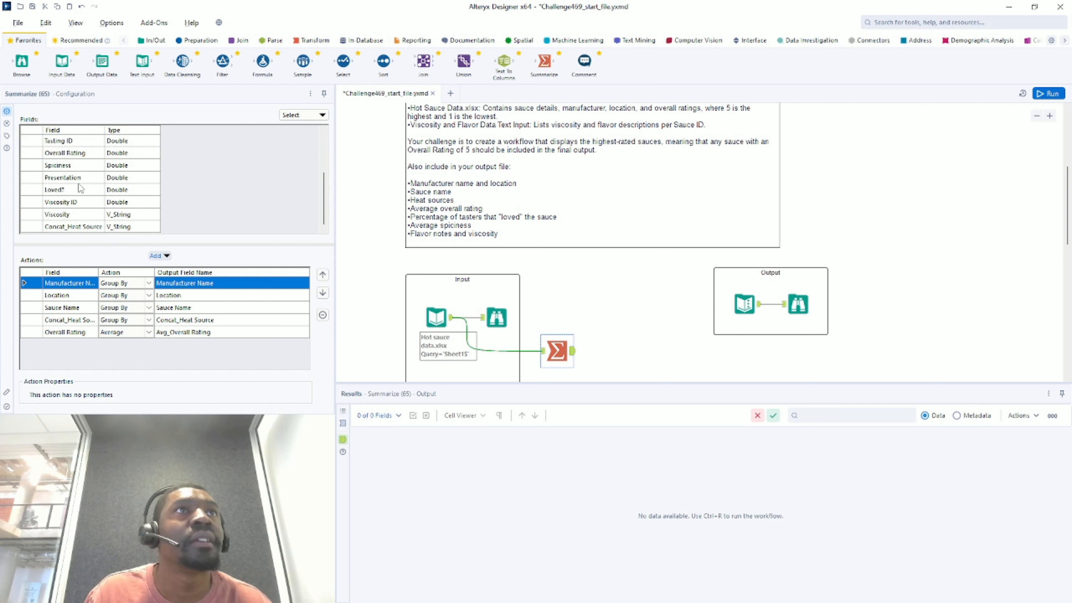
left_click(81, 190)
left_click(152, 256)
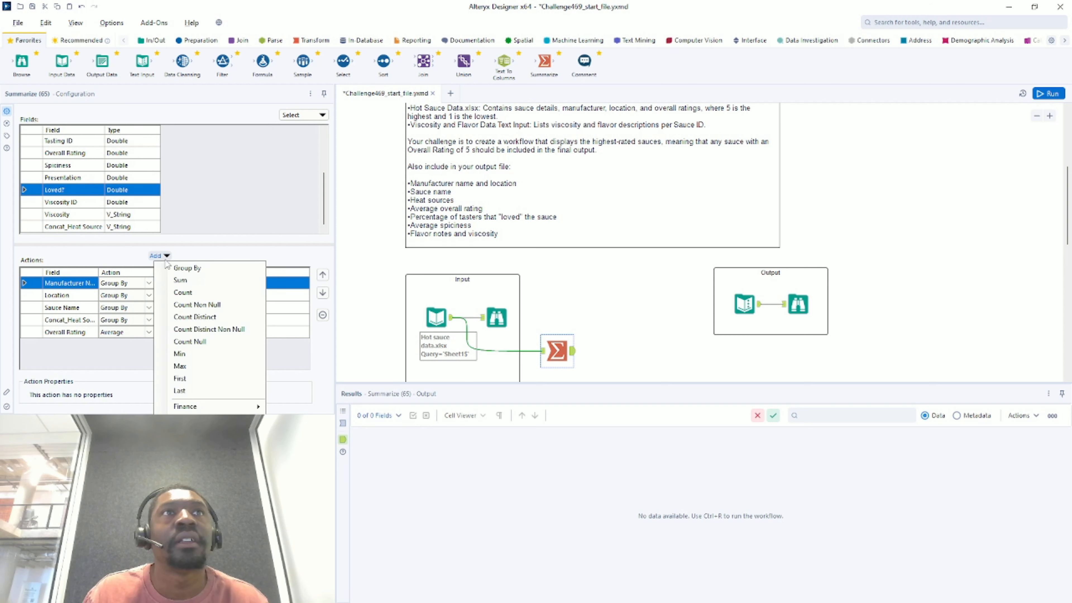
left_click(190, 284)
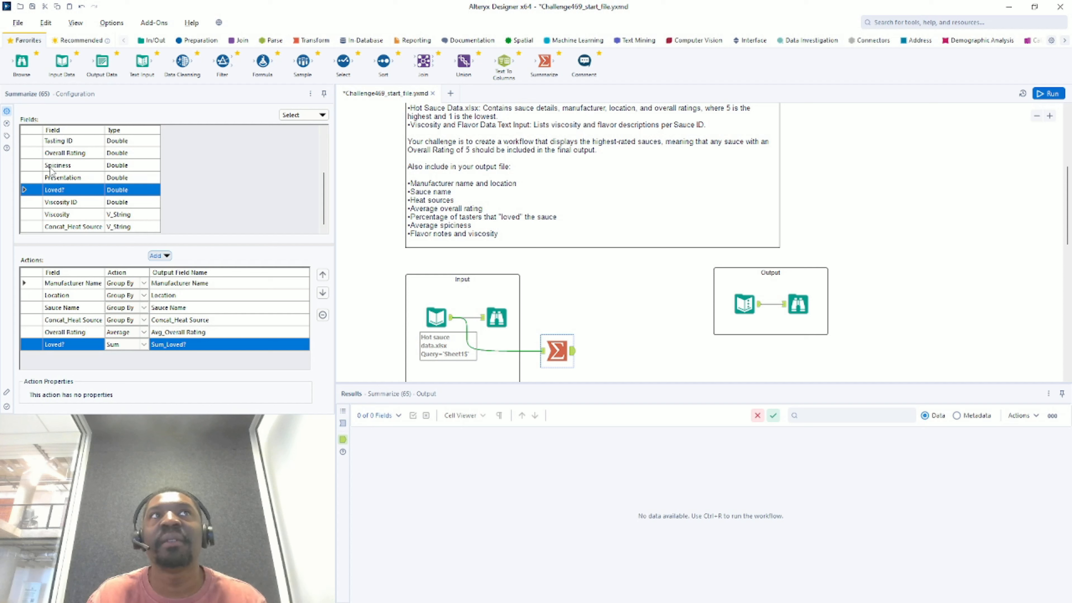
- Count distinct Tasting IDs per sauce group
scroll(55, 172, "up", 2)
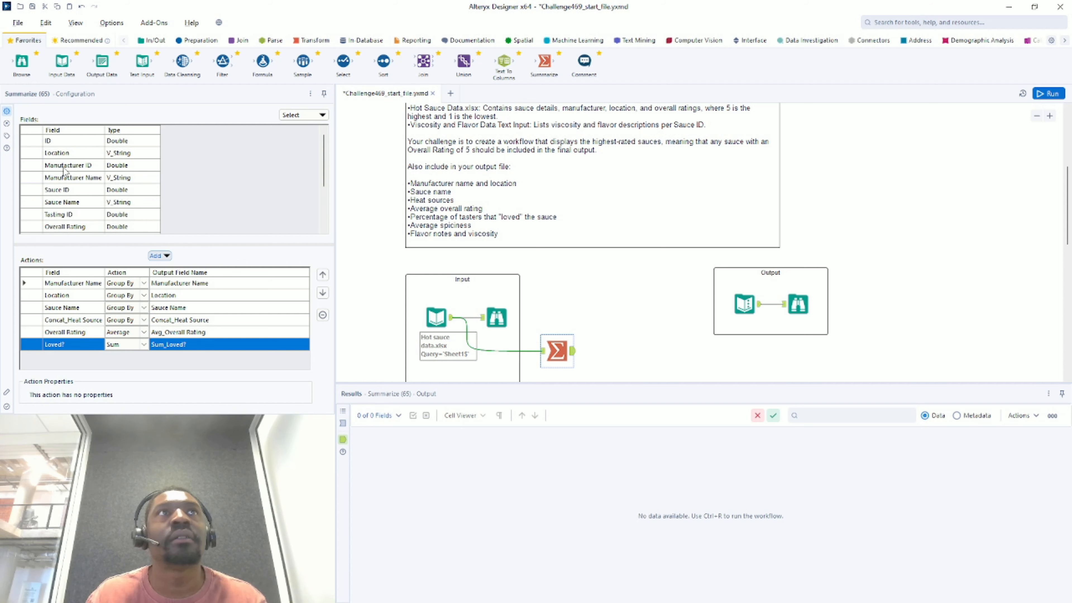
left_click(75, 215)
left_click(159, 257)
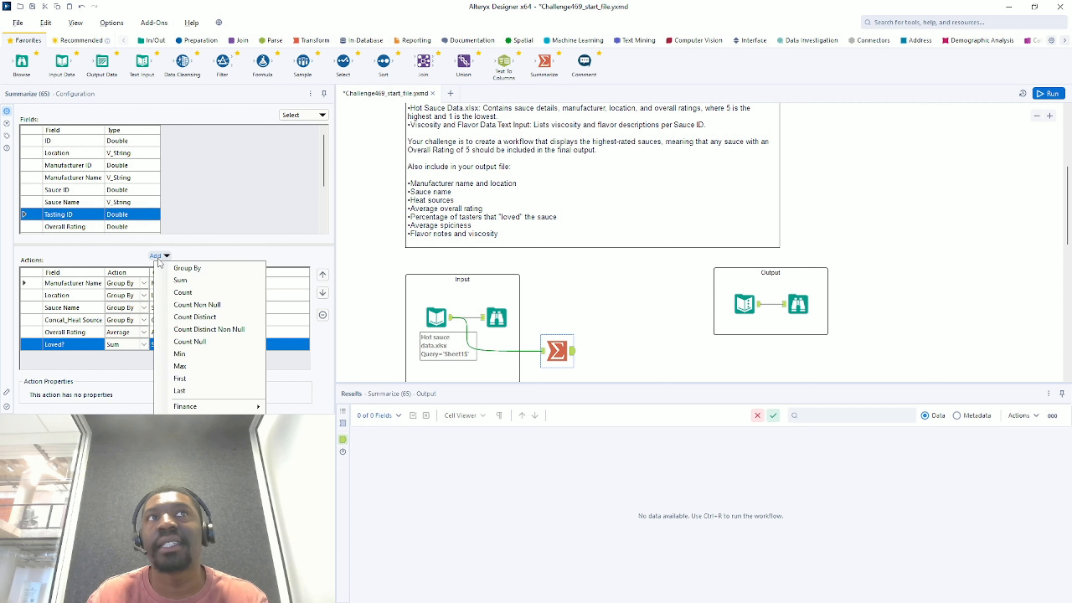
left_click(215, 322)
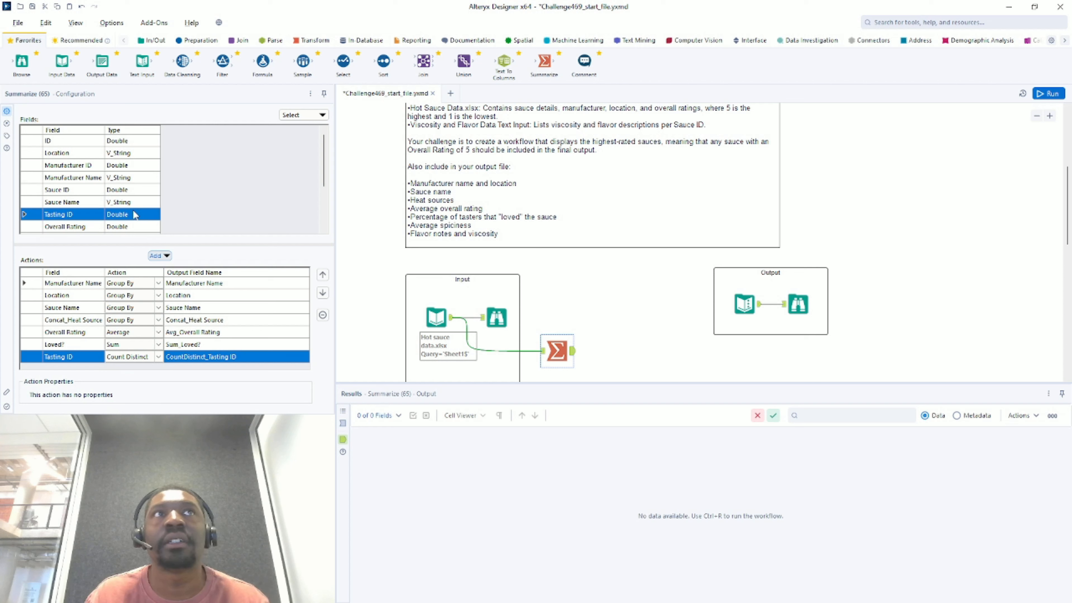
- Average Spiciness per sauce group in the Summarize tool
scroll(134, 215, "down", 2)
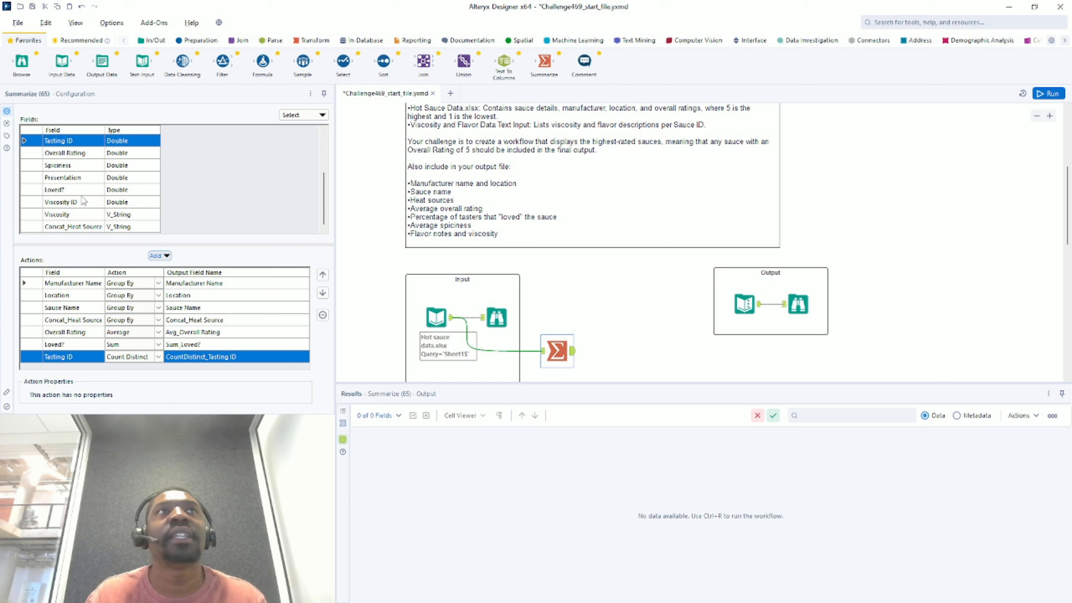
left_click(80, 165)
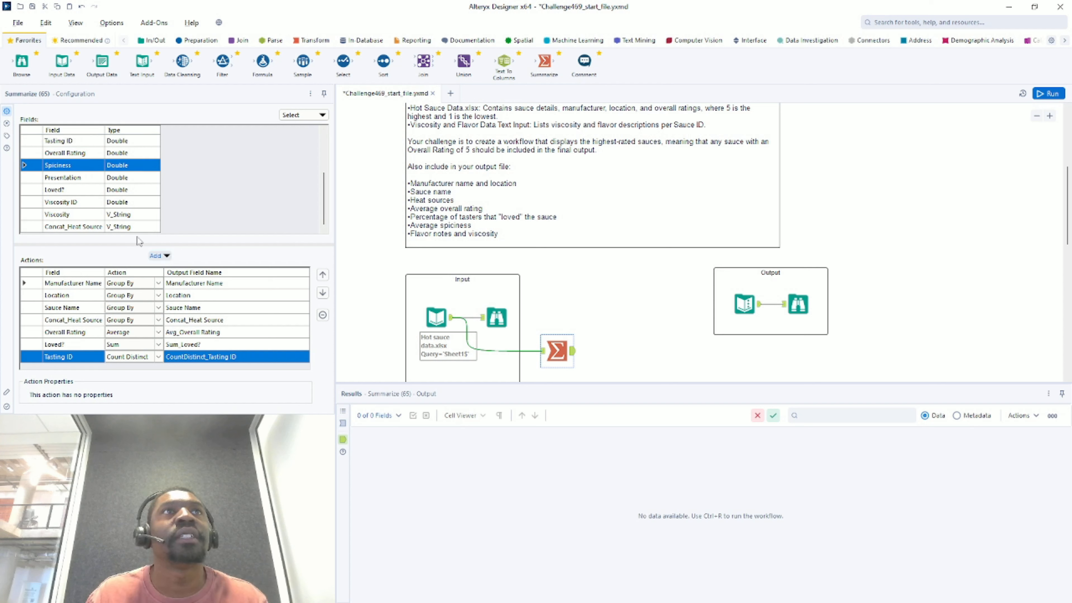
left_click(162, 257)
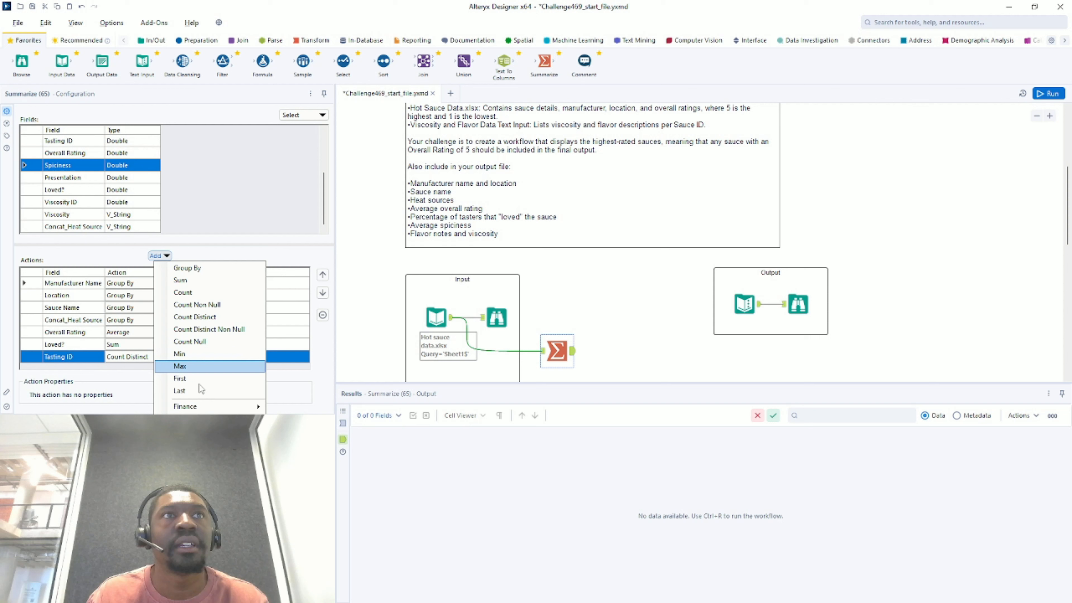
mouse_move(186, 406)
left_click(320, 420)
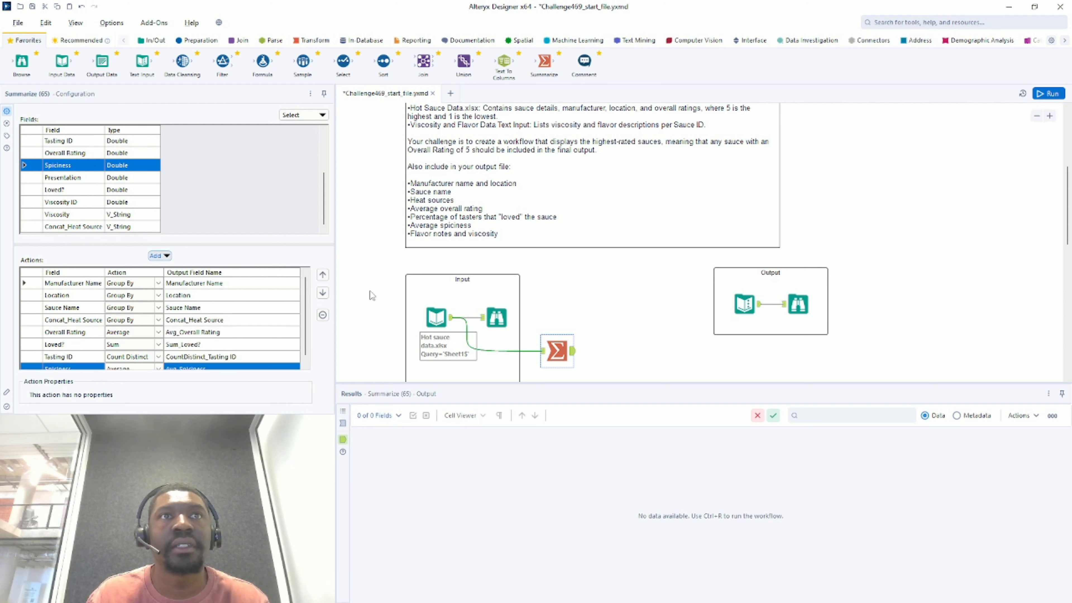
scroll(474, 205, "down", 4)
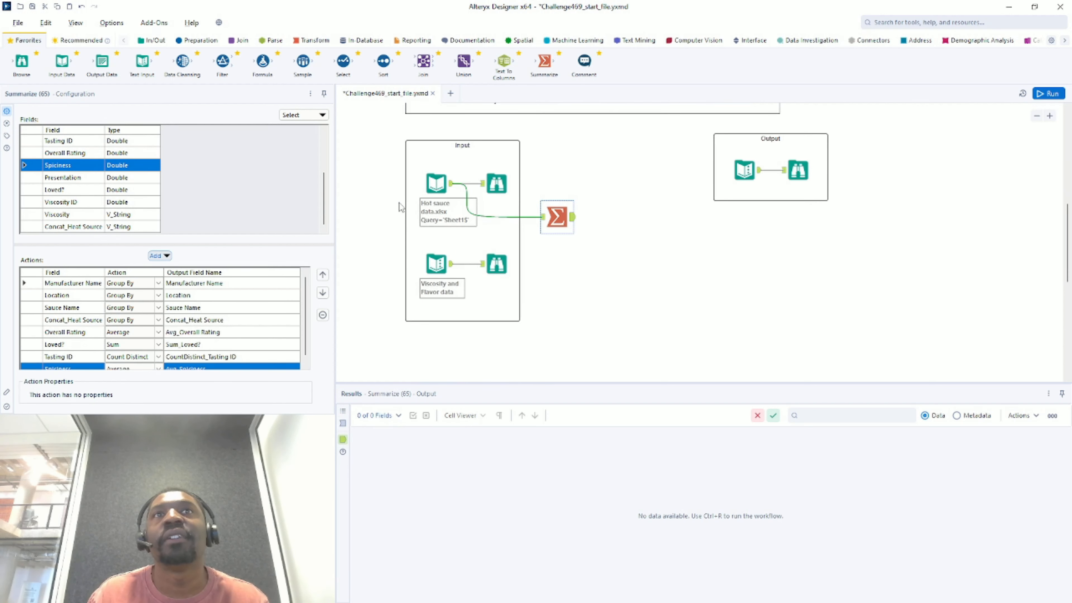
scroll(441, 254, "up", 2)
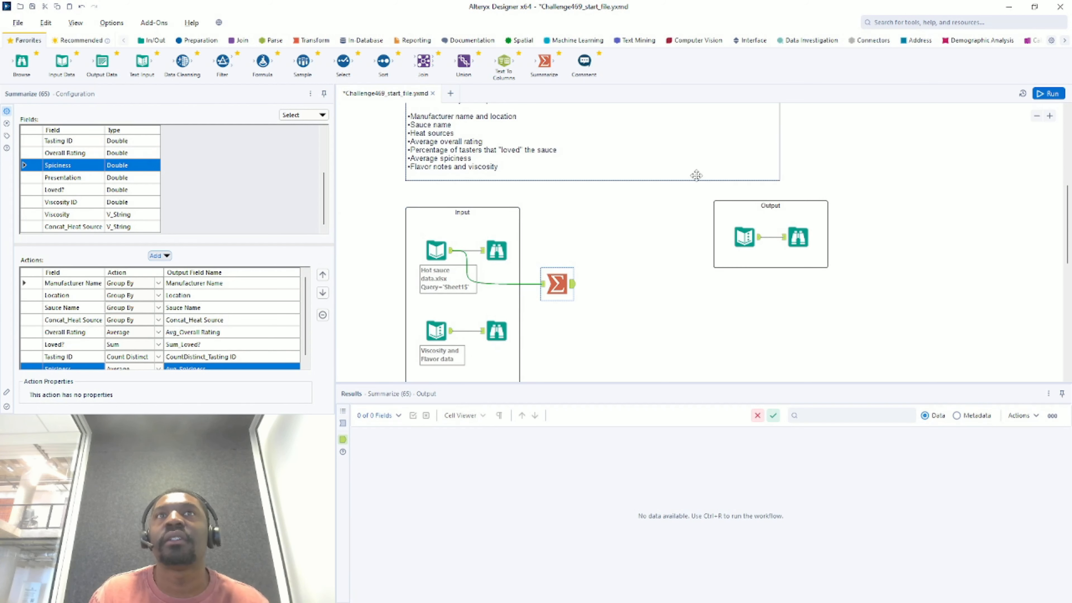
left_click(710, 218)
- Run the workflow and review the viscosity data and summary outputs
left_click(1049, 94)
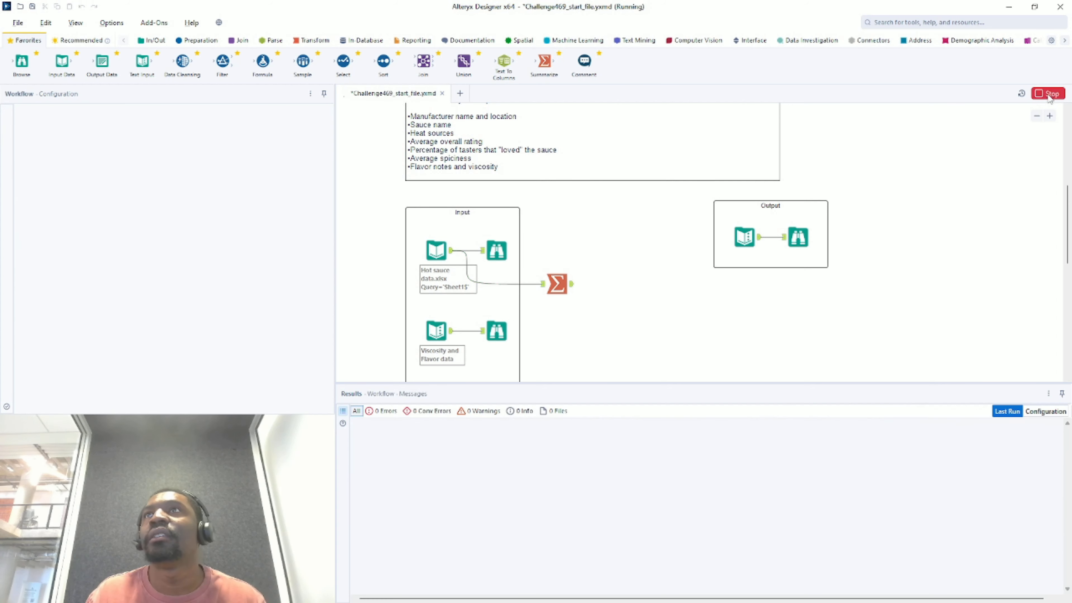
left_click(437, 331)
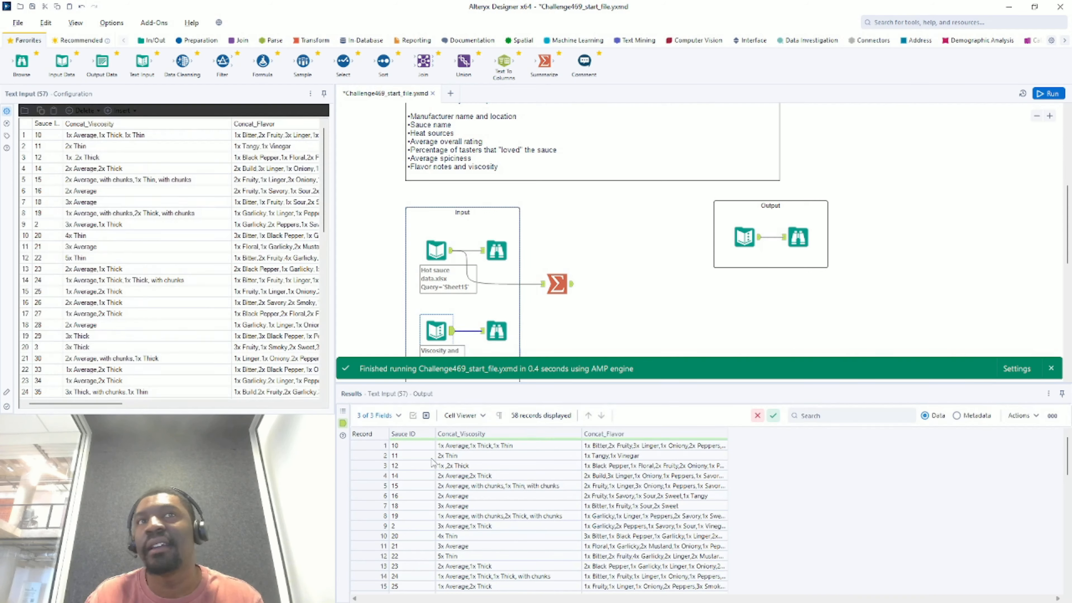
left_click(564, 284)
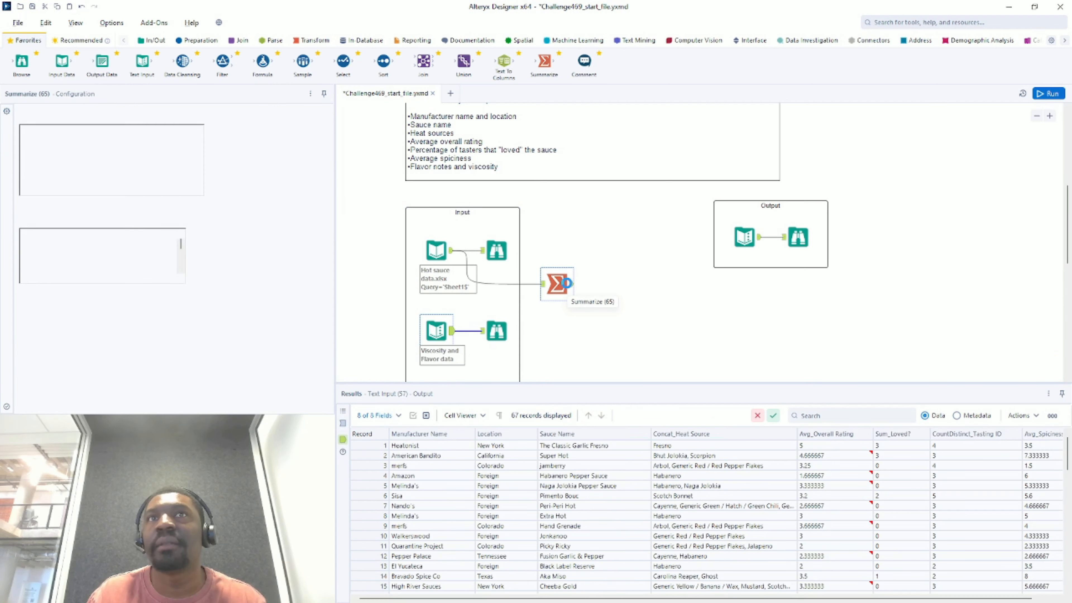
- Add Sauce ID as a Group By field and rerun, giving 67 records across 9 fields
left_click(93, 190)
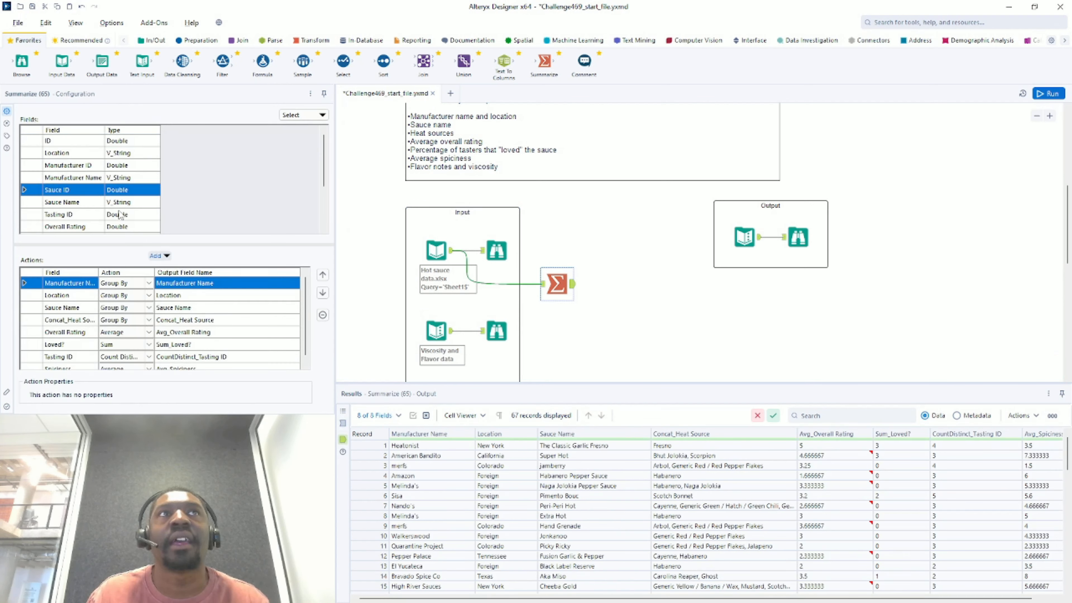
left_click(159, 255)
left_click(187, 269)
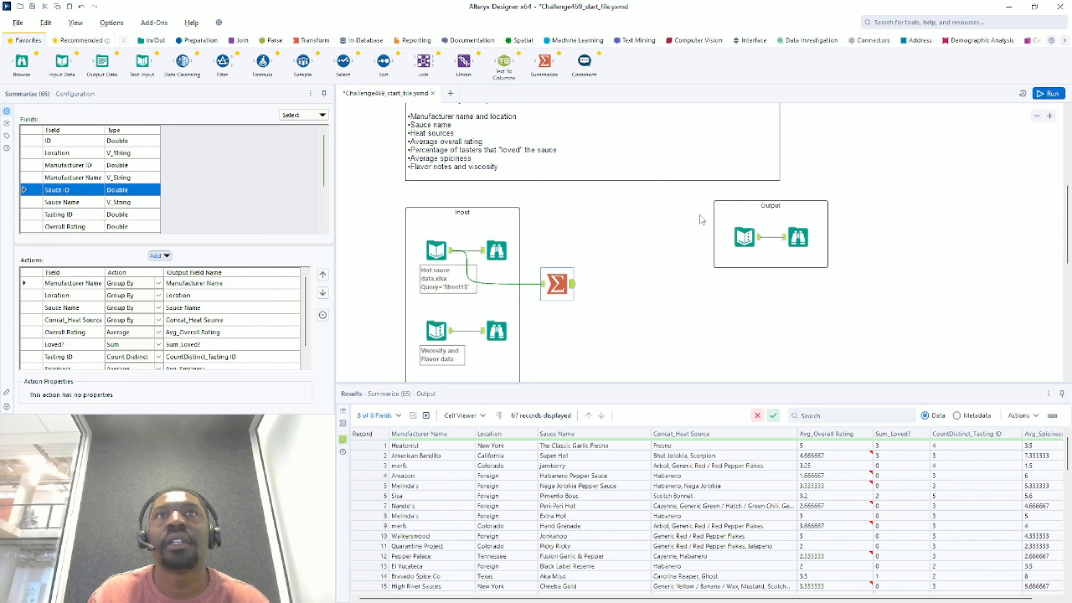
left_click(1049, 93)
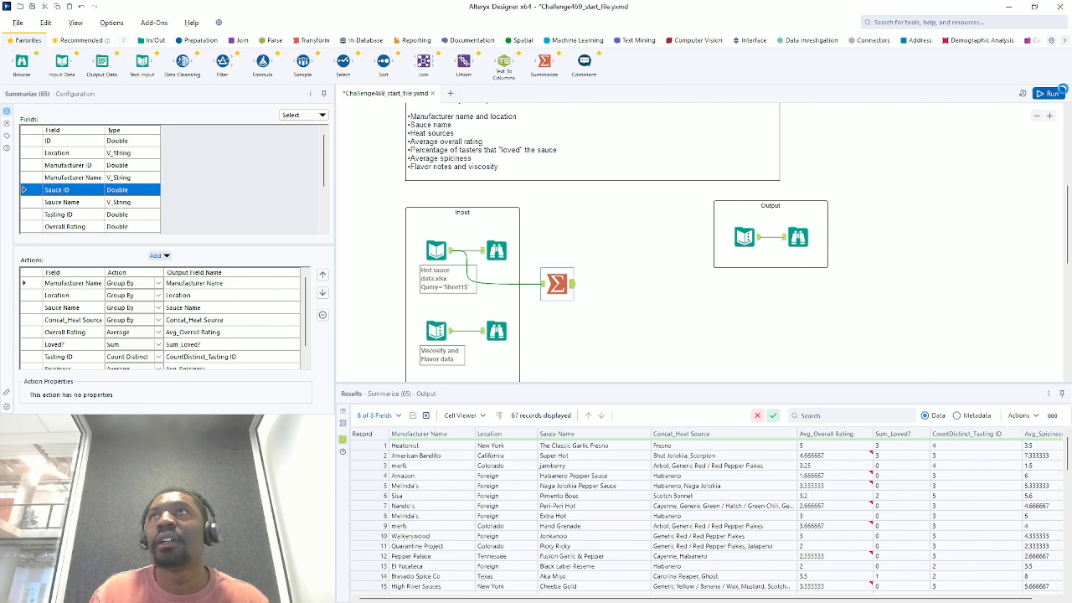
left_click(573, 290)
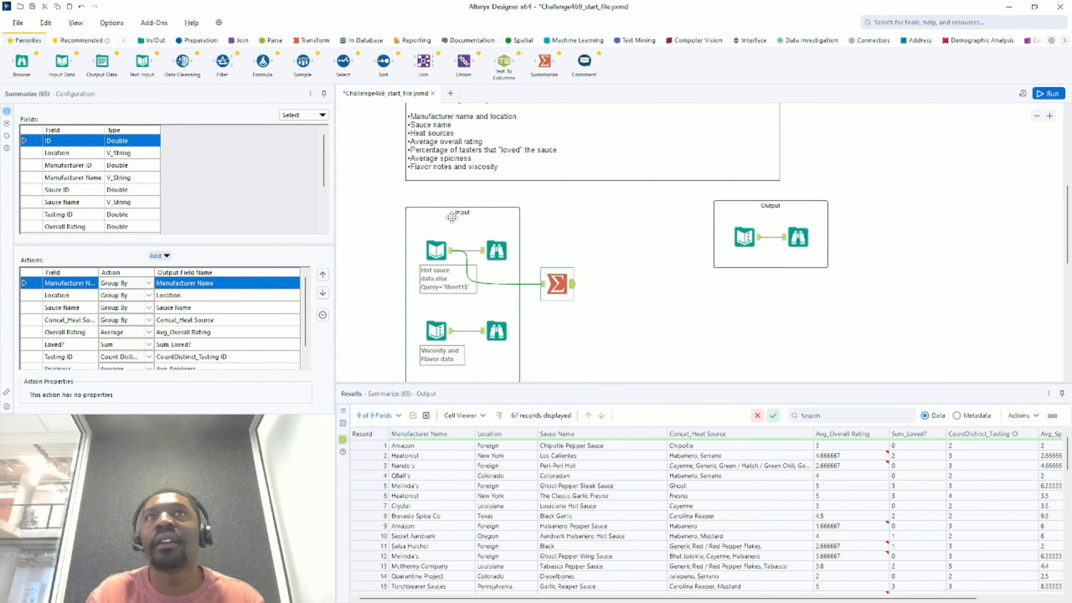
left_click(439, 253)
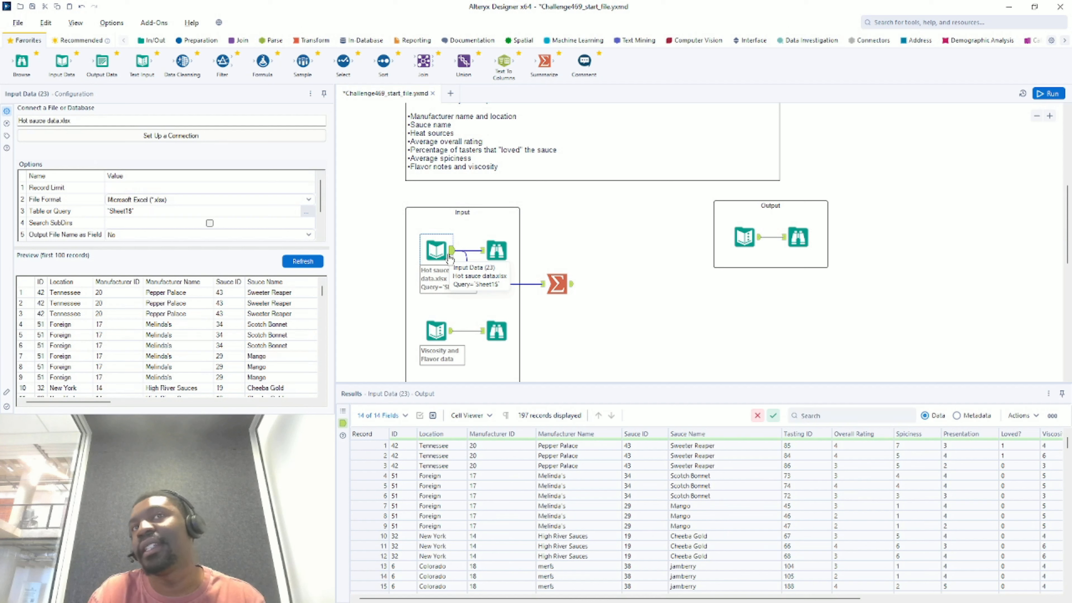
left_click(570, 287)
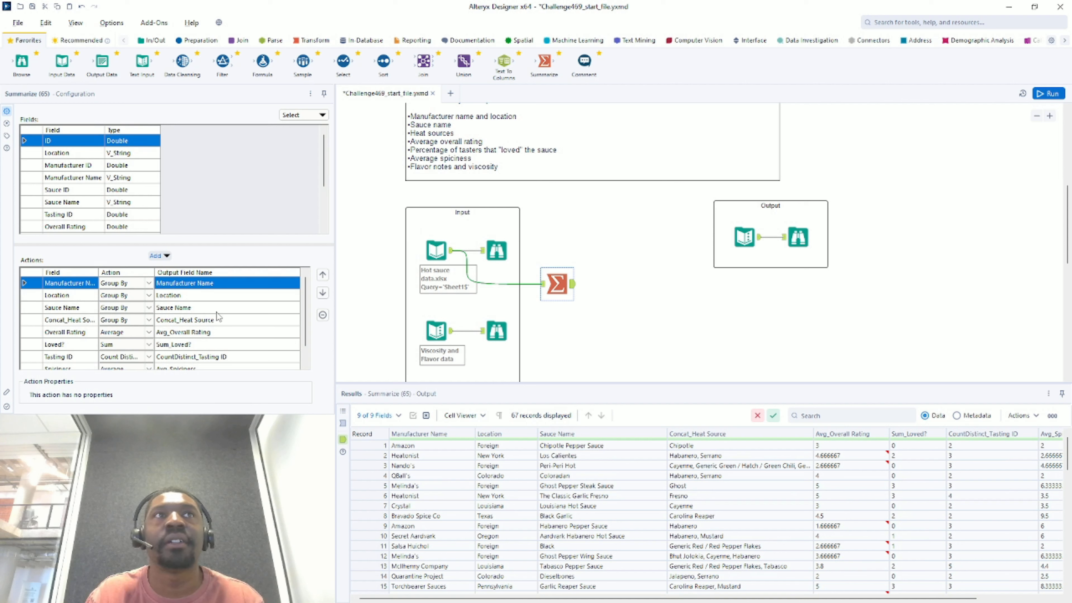
scroll(288, 326, "down", 1)
scroll(290, 328, "up", 1)
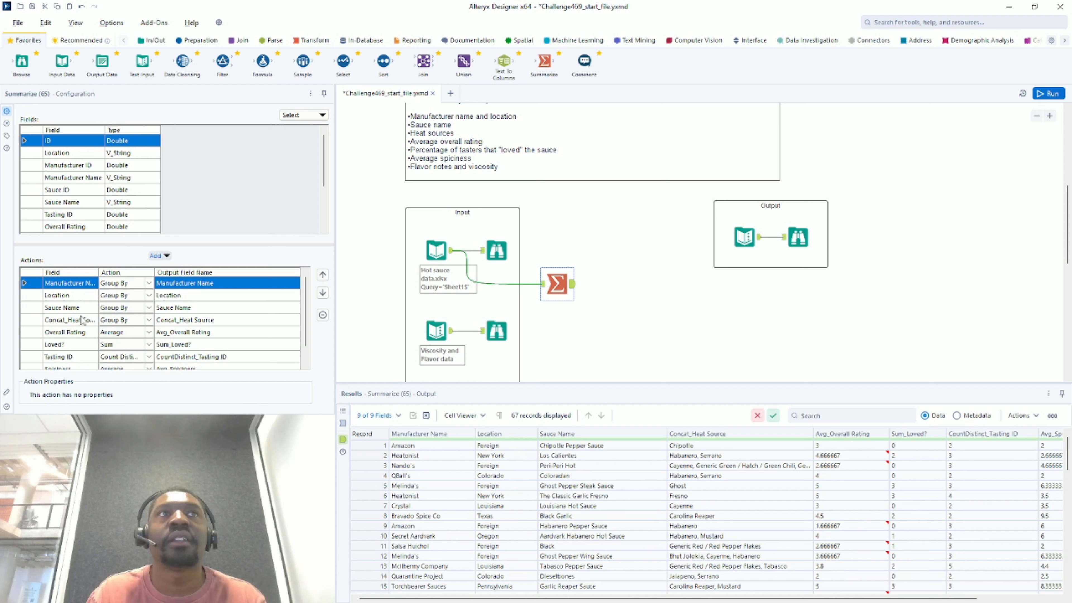
scroll(88, 322, "down", 1)
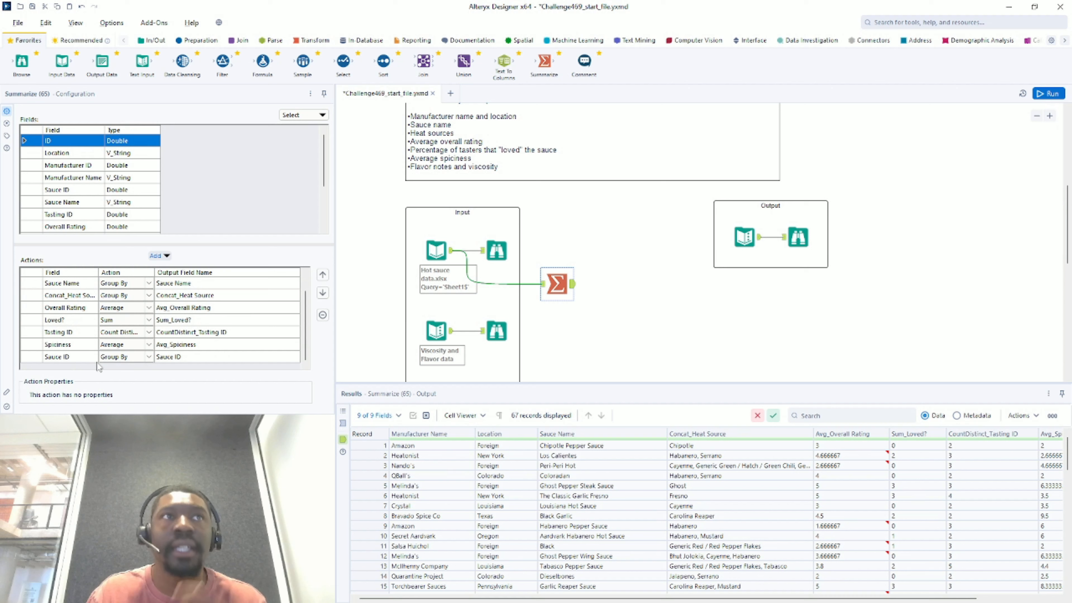
scroll(149, 360, "up", 1)
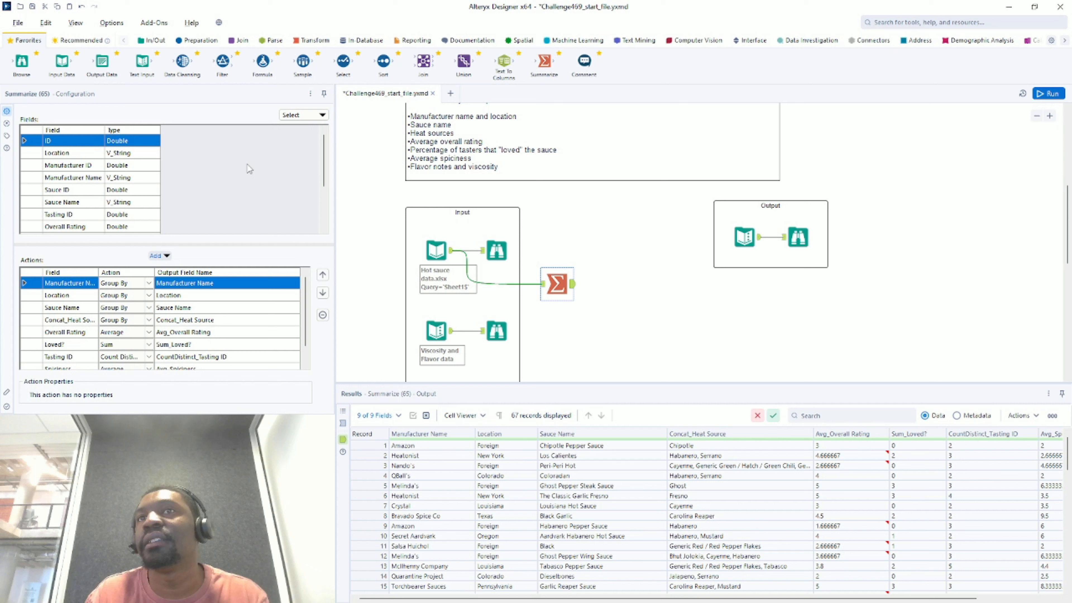
scroll(63, 336, "down", 1)
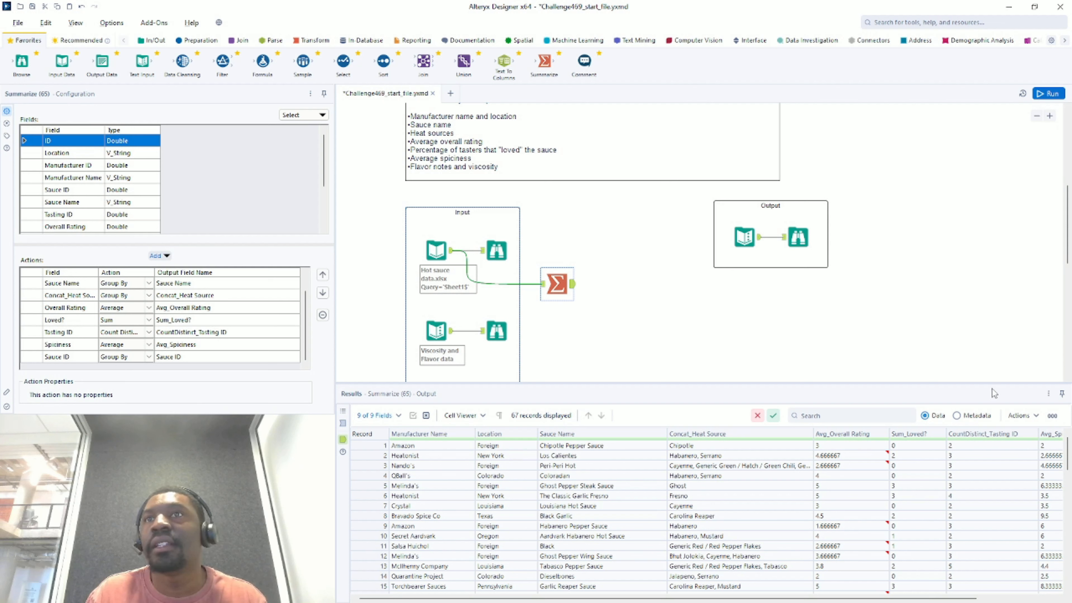
left_click(756, 239)
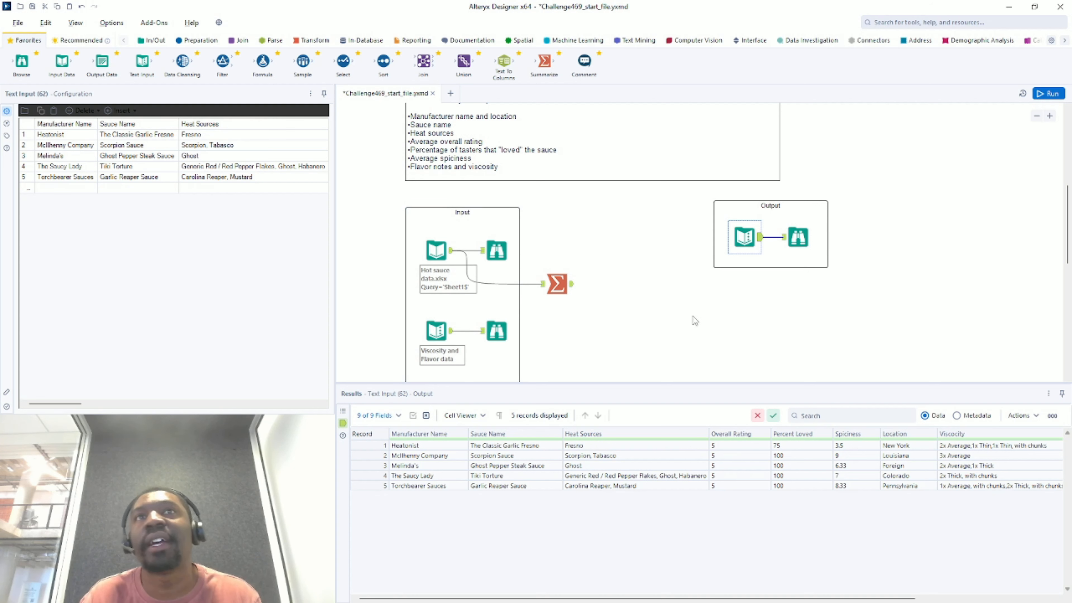
left_click(558, 284)
key("ctrl+r")
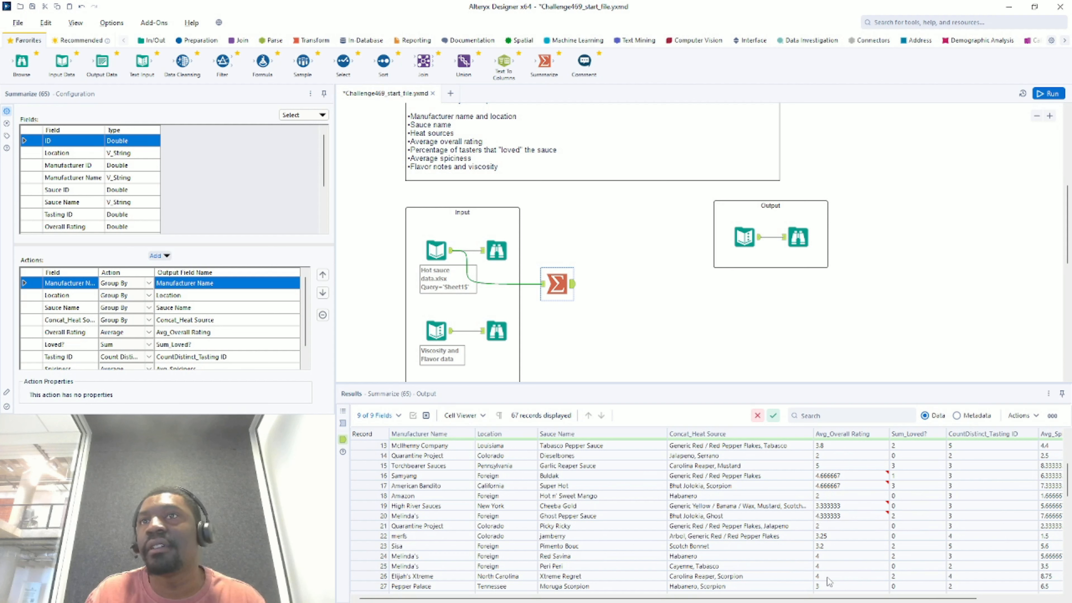
scroll(838, 562, "down", 1)
scroll(838, 563, "up", 1)
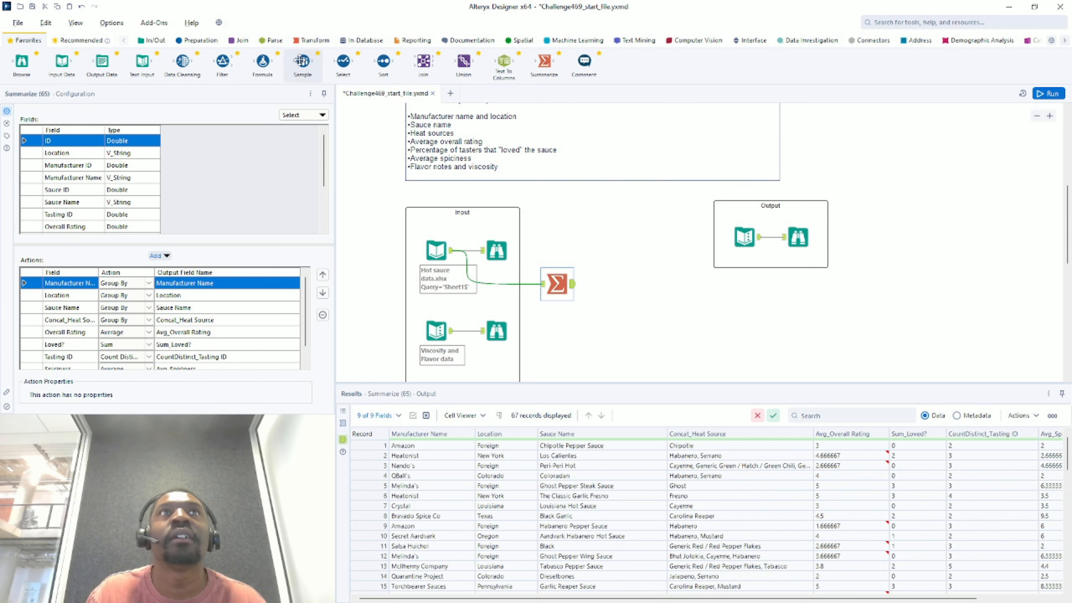
- Add a Filter after Summarize keeping Avg_Overall Rating = 5, run it, and view the True output
left_click_drag(223, 64, 230, 70)
left_click_drag(617, 276, 611, 284)
left_click(55, 160)
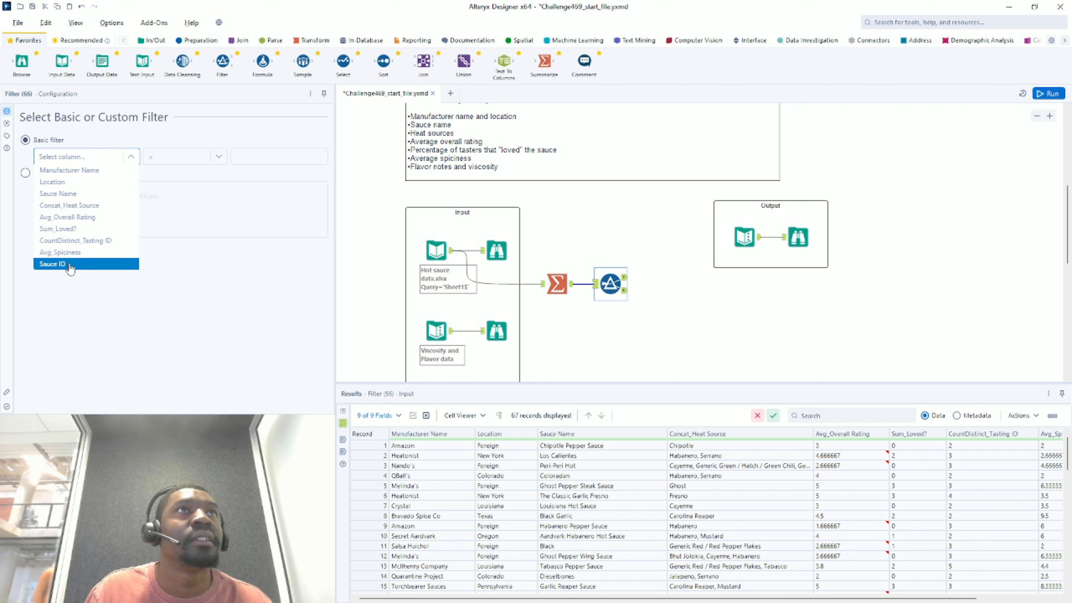
left_click(91, 220)
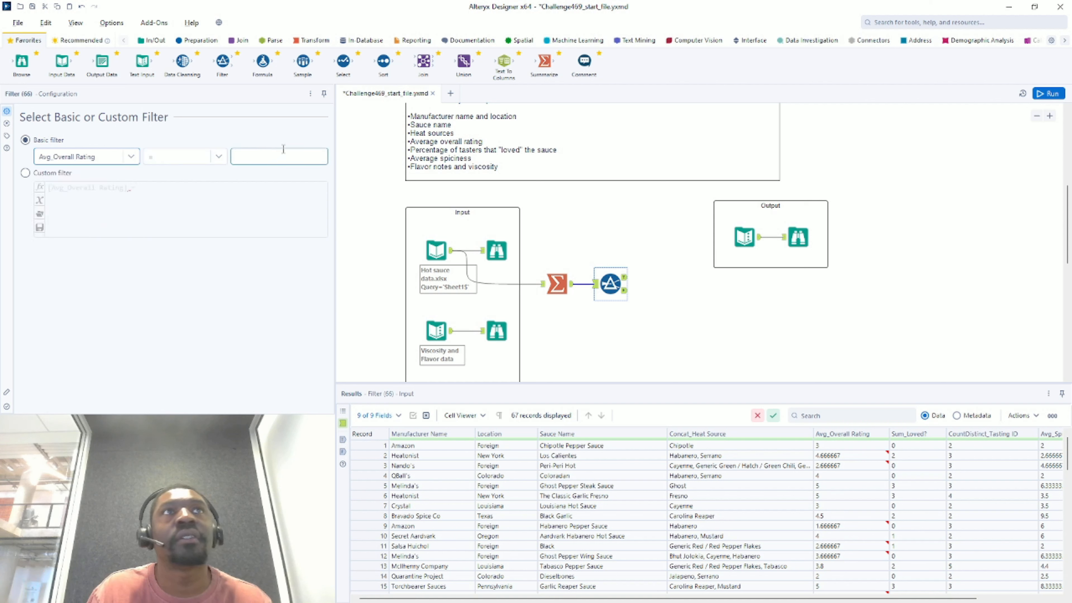
left_click(282, 155)
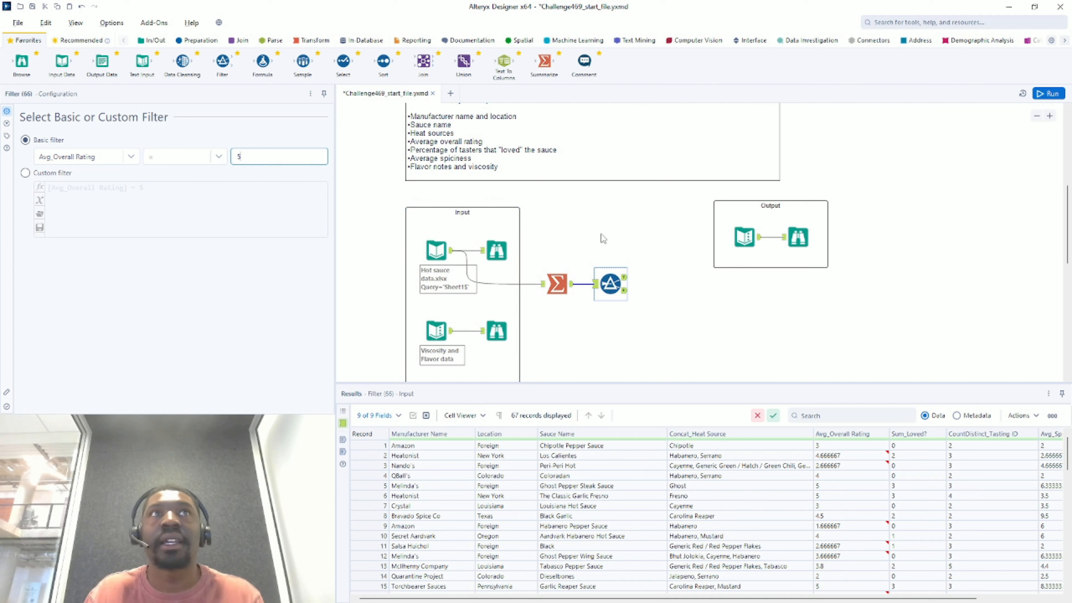
type("5")
left_click(1048, 93)
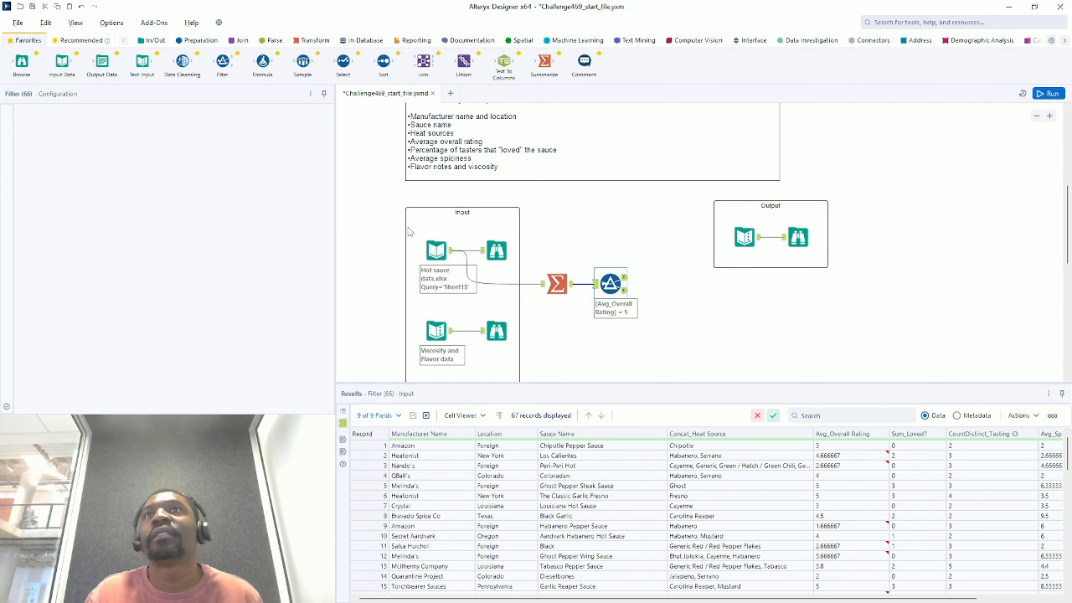
left_click(624, 282)
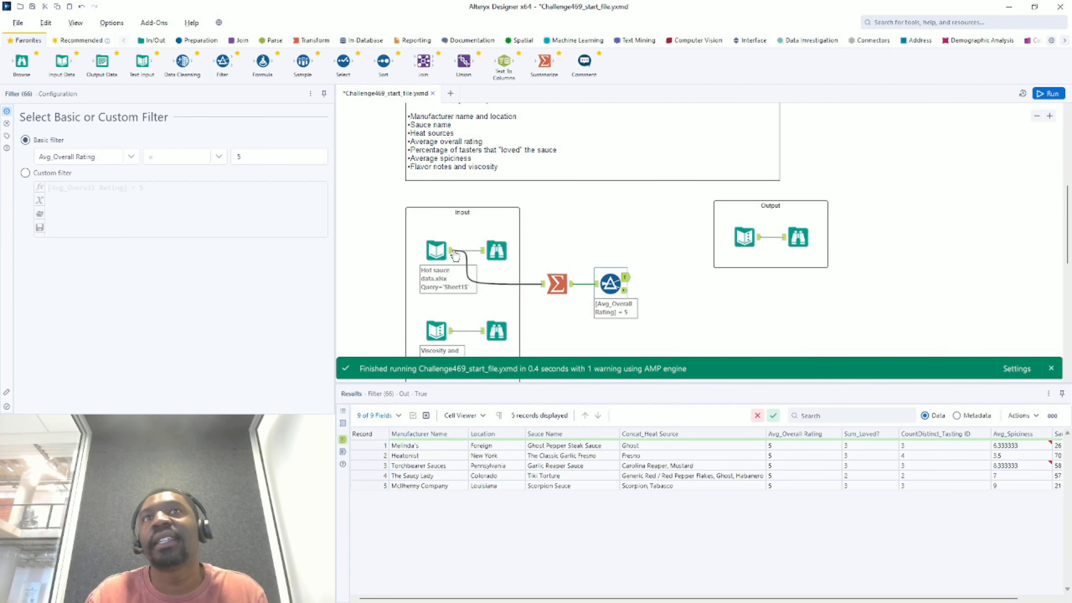
- Compare the five filtered sauces with the expected output and move the Filter lower
left_click_drag(610, 281, 616, 282)
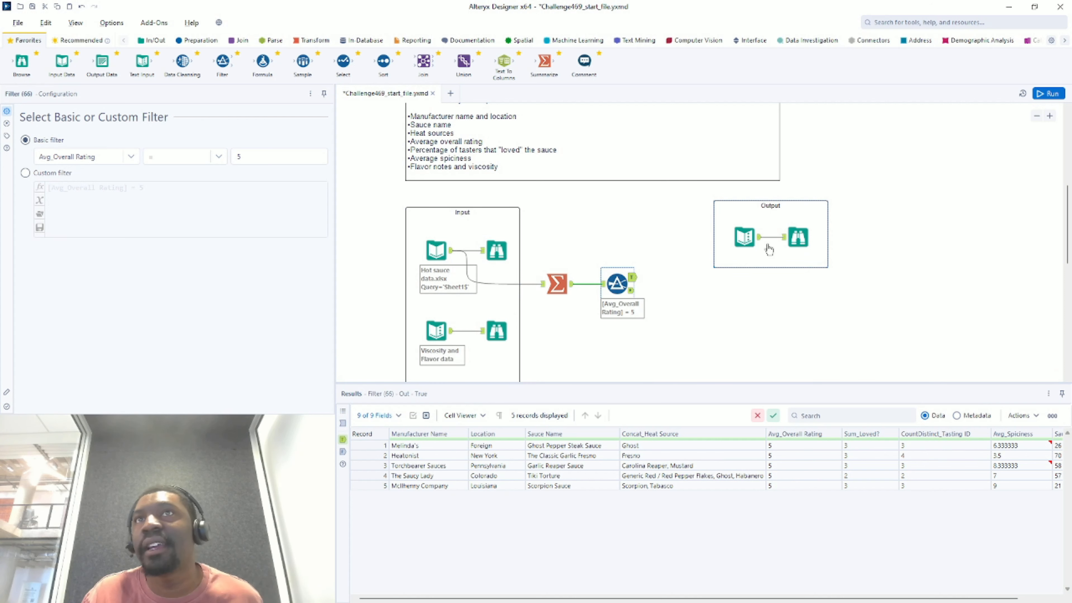
left_click(749, 237)
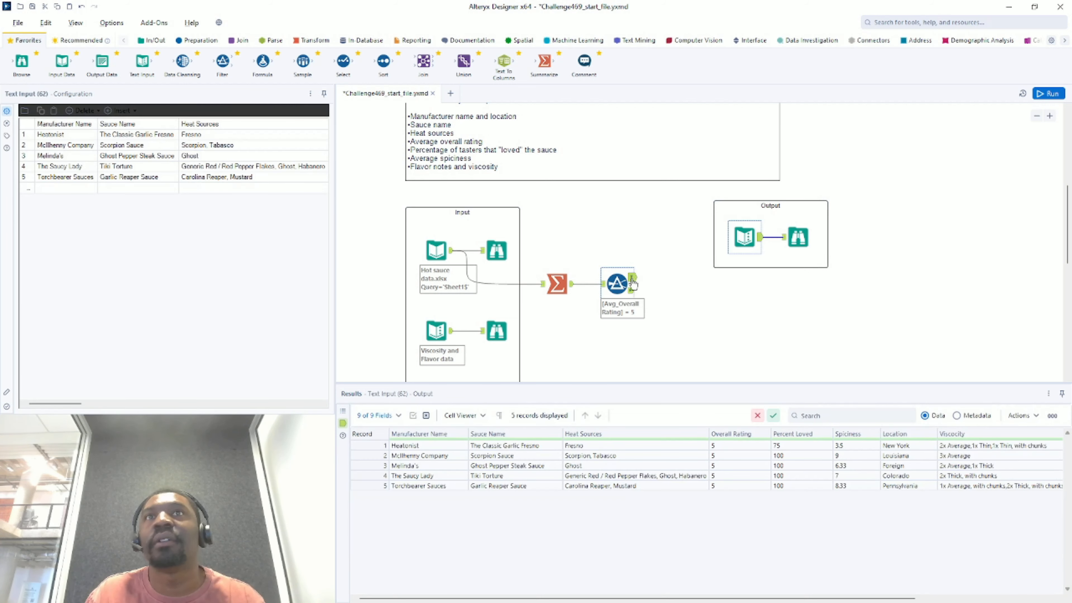
left_click(619, 285)
left_click_drag(607, 287, 603, 346)
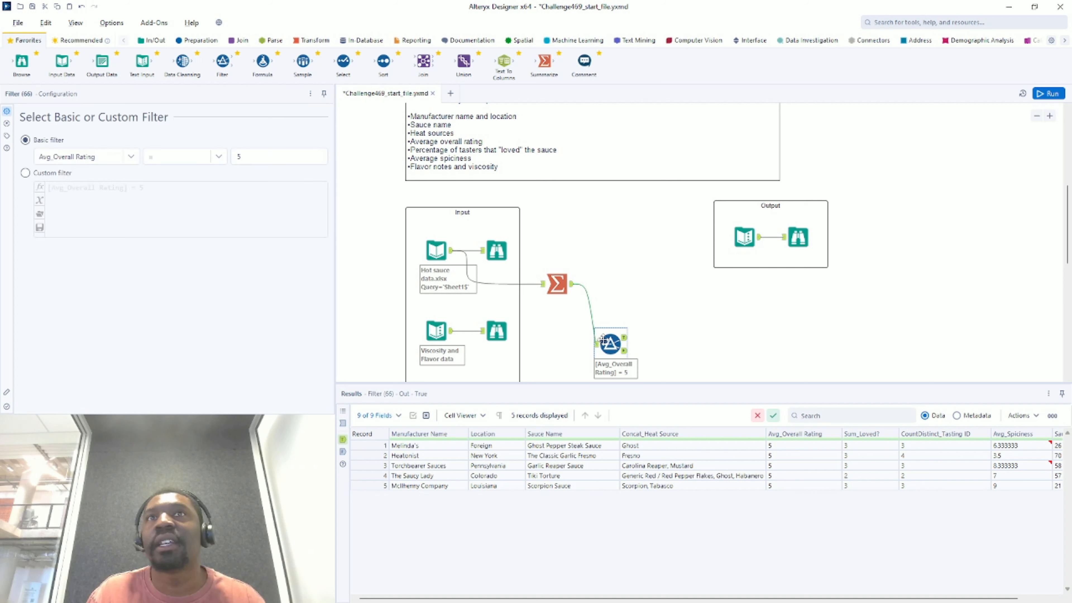
scroll(638, 282, "down", 2)
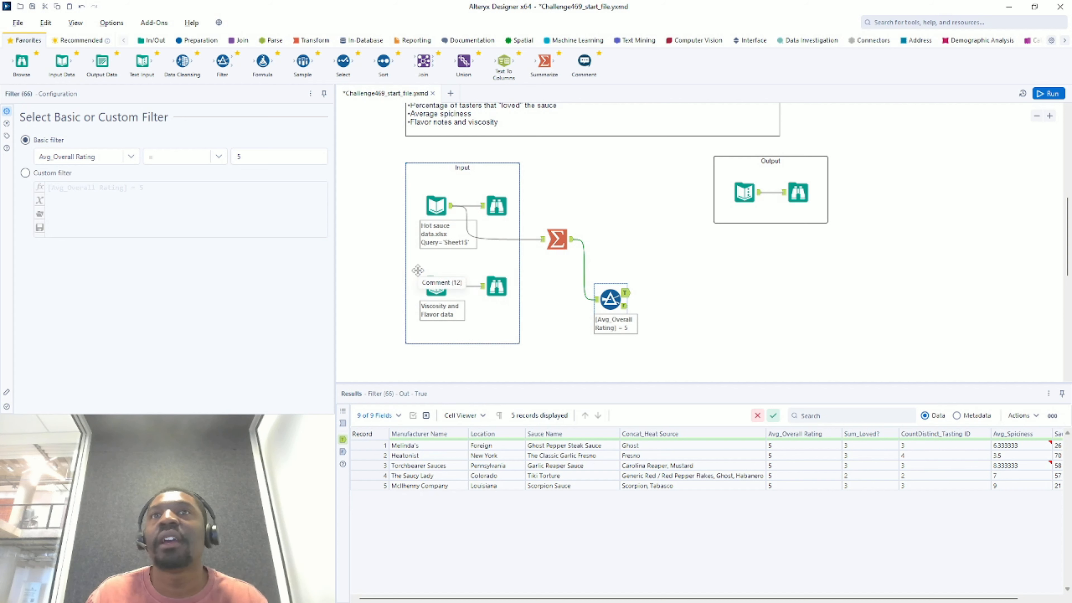
scroll(529, 279, "up", 2)
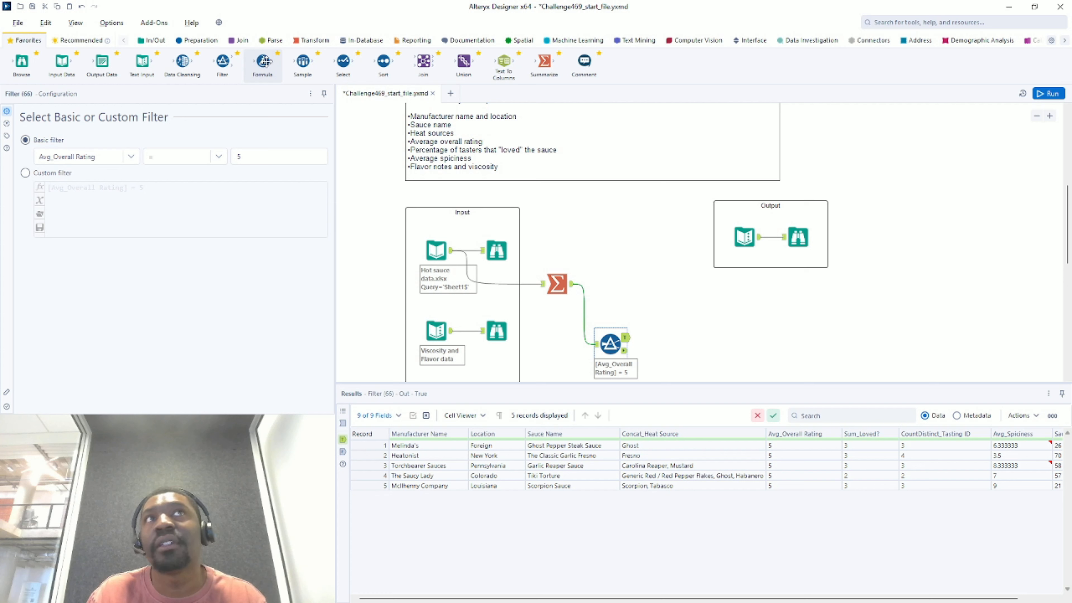
- Add a Formula creating Double column Percent Loved = [Sum_Loved?]/[CountDistinct_Tasting ID]
left_click_drag(264, 61, 664, 350)
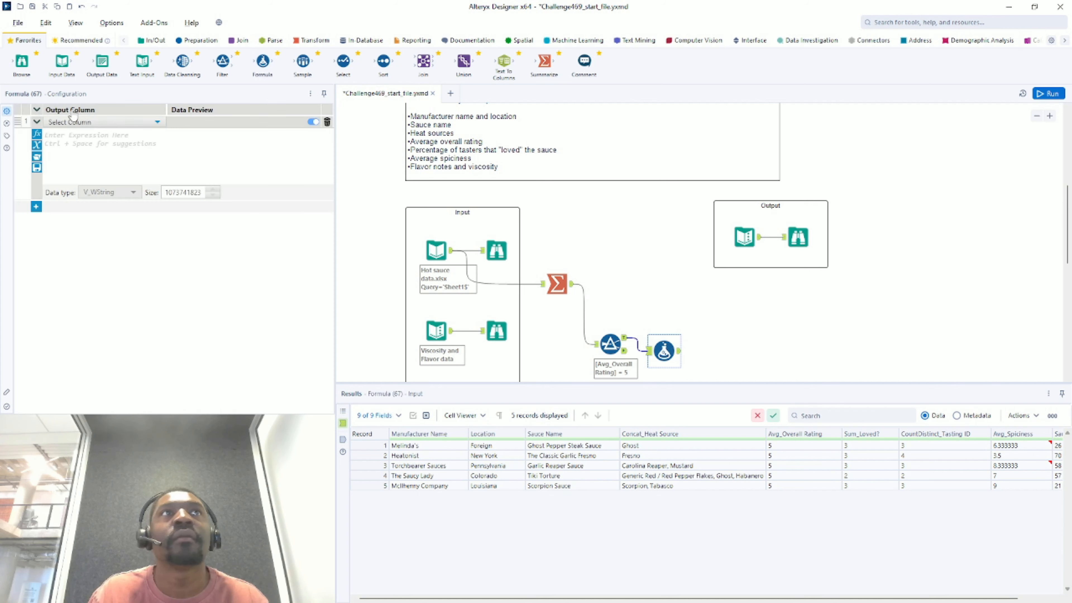
left_click(73, 121)
left_click(81, 134)
type("P")
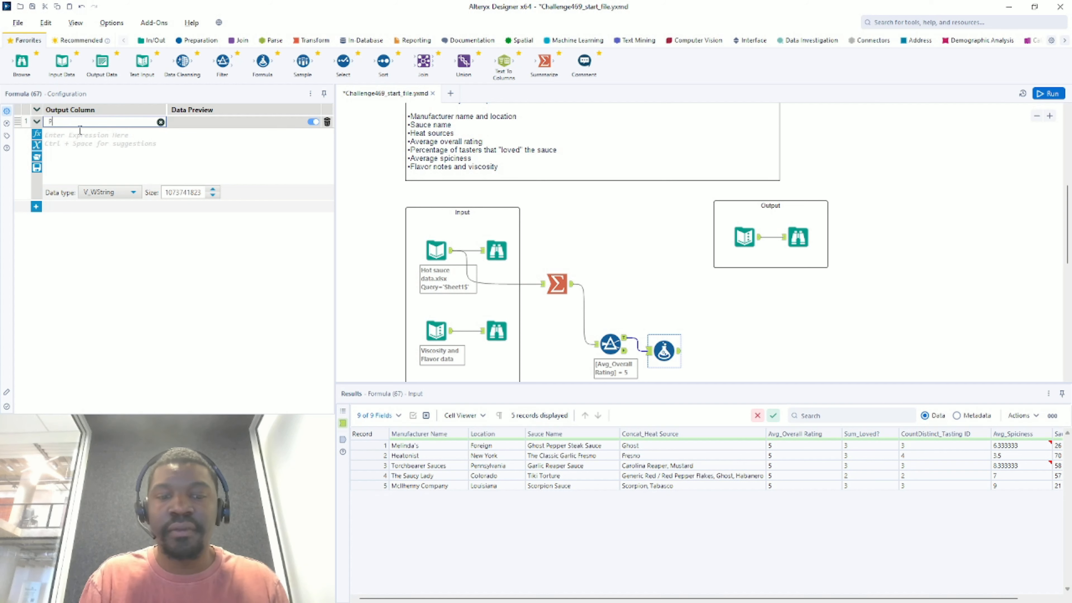
type("ercent L")
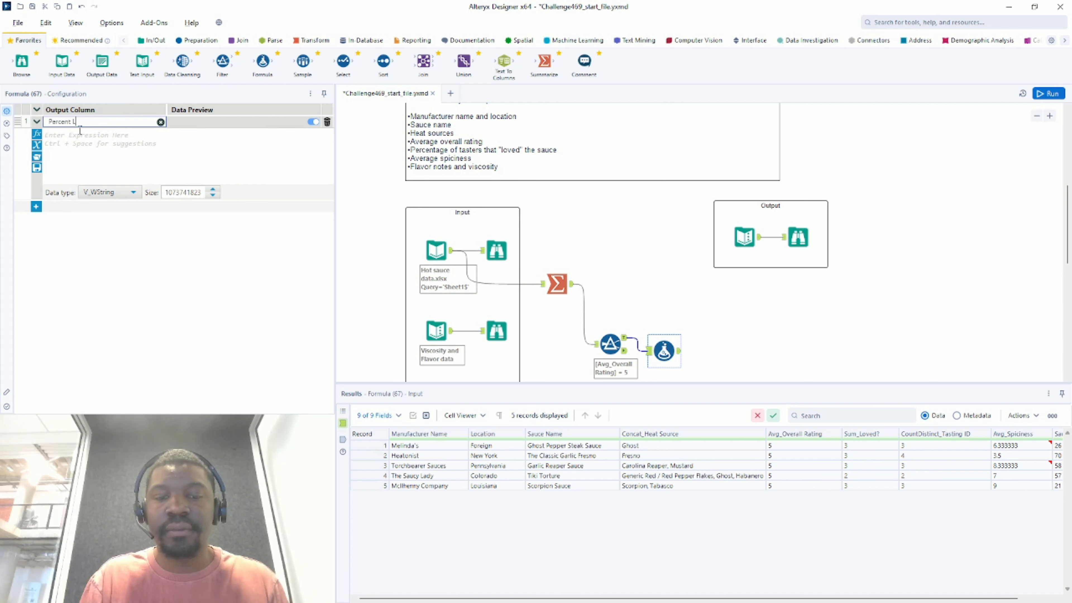
type("oved")
left_click(78, 155)
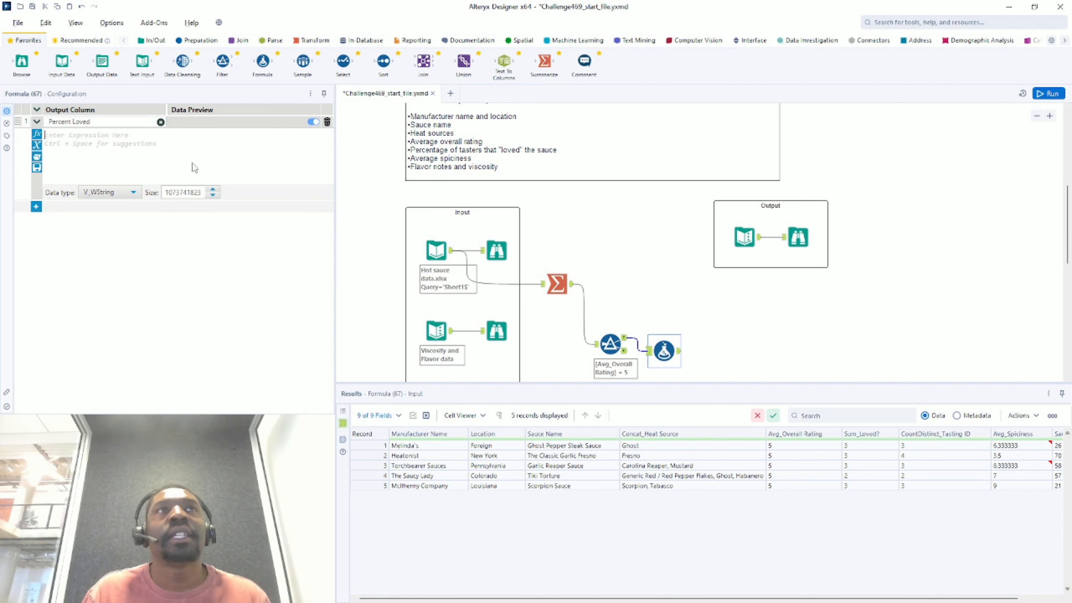
type("sum")
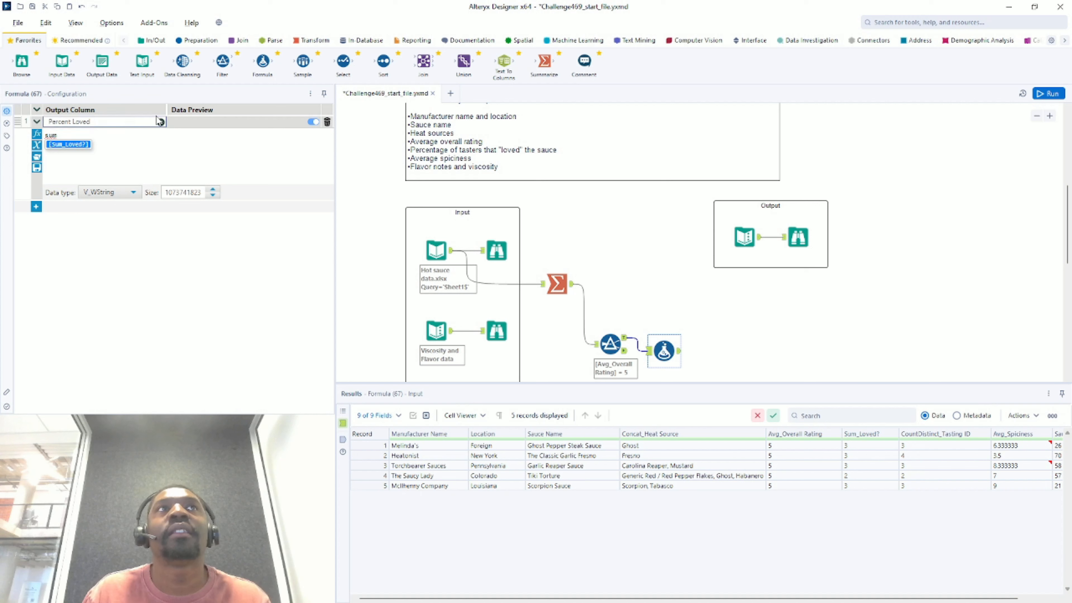
key("Return")
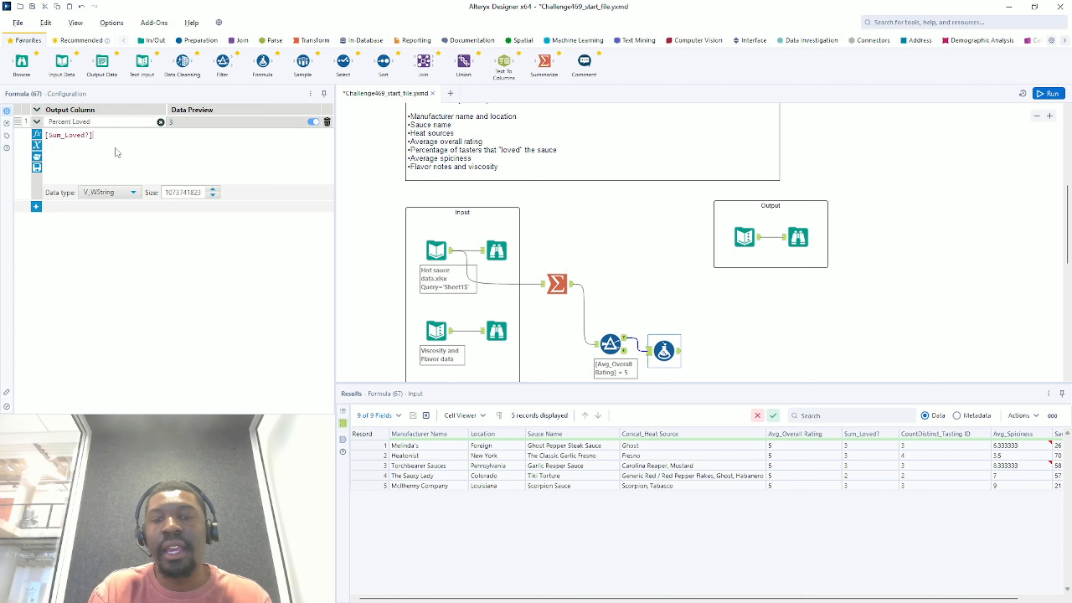
type("/")
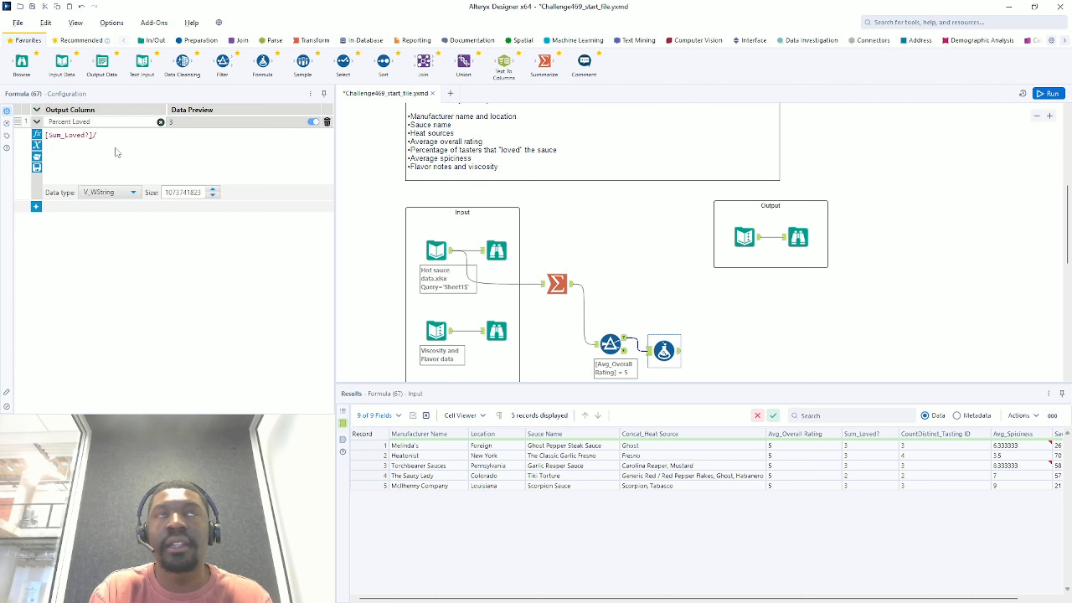
type("count")
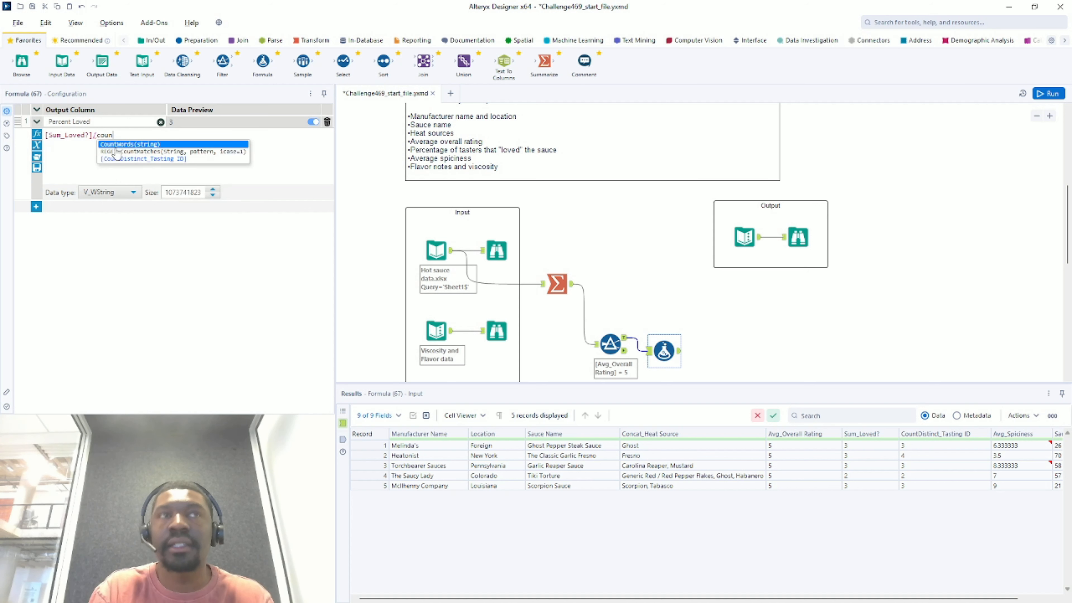
left_click(146, 160)
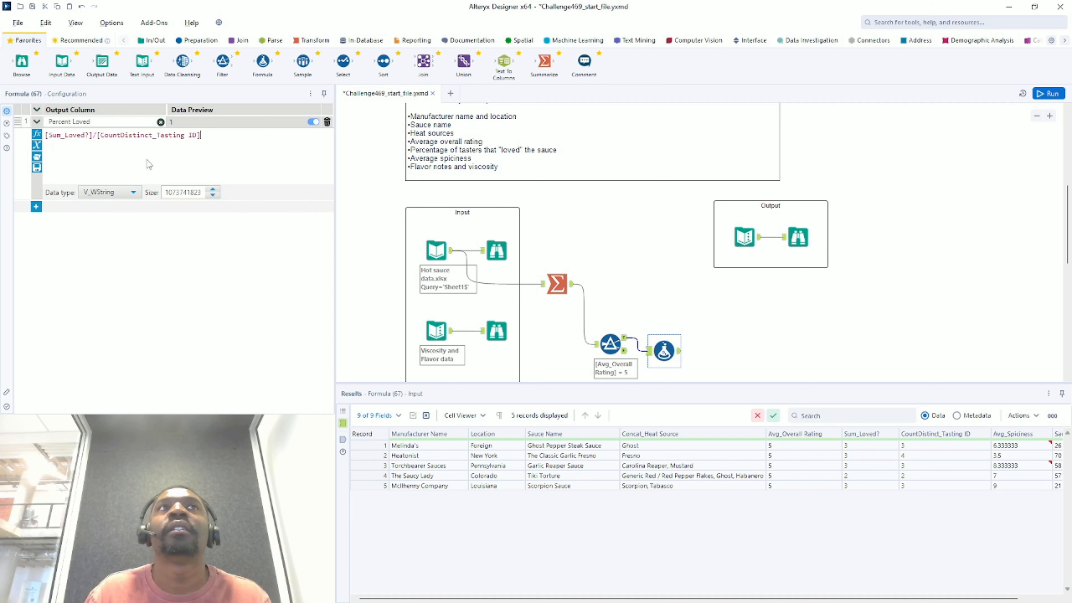
left_click(115, 195)
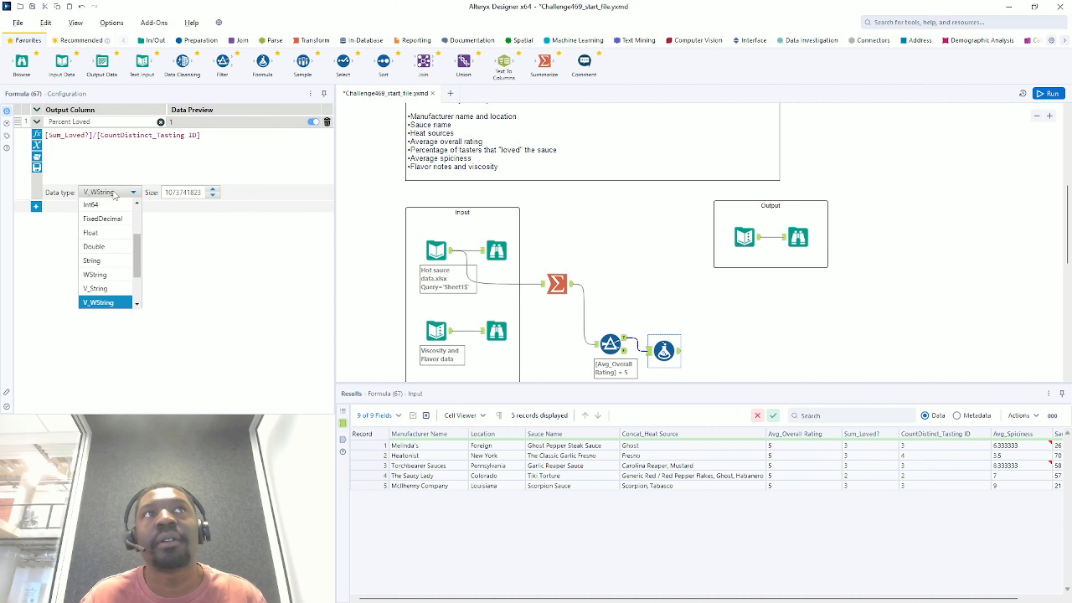
left_click(108, 249)
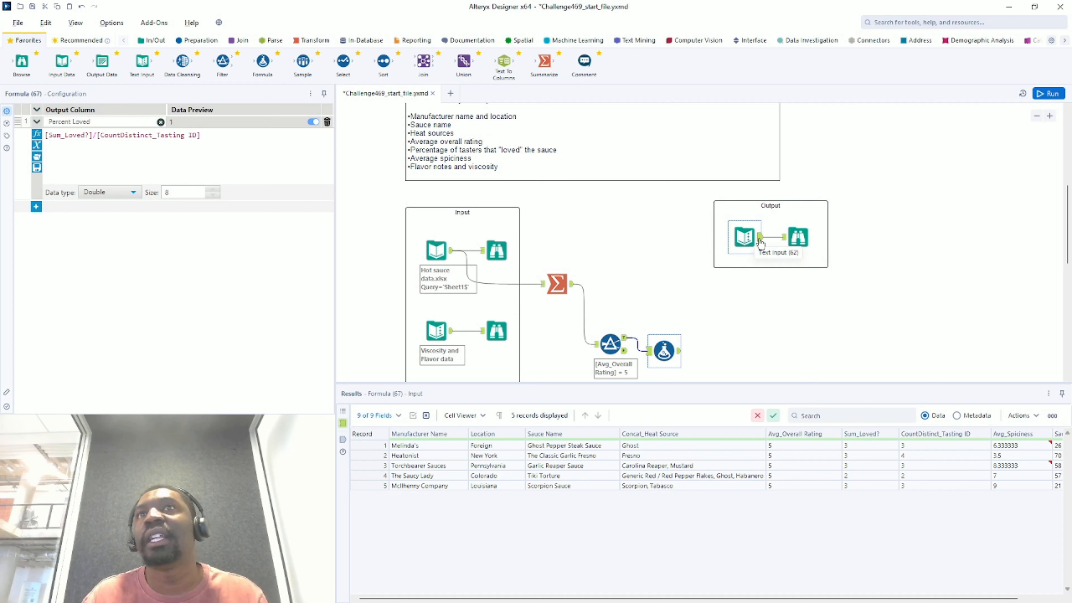
- Wrap the Percent Loved expression in parentheses, multiply by 100, and run the workflow
left_click(761, 242)
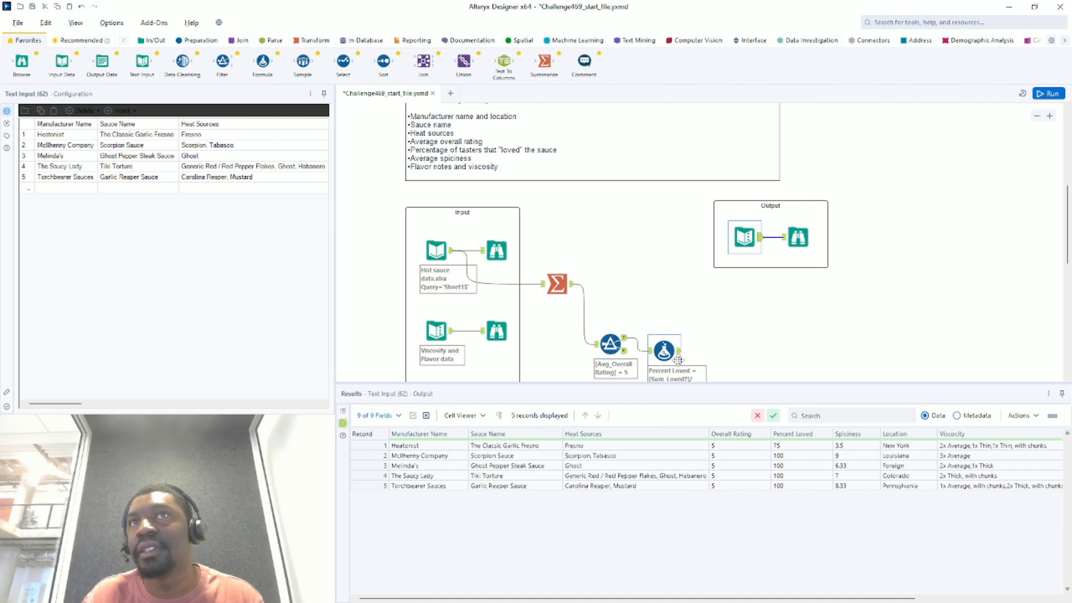
left_click(674, 352)
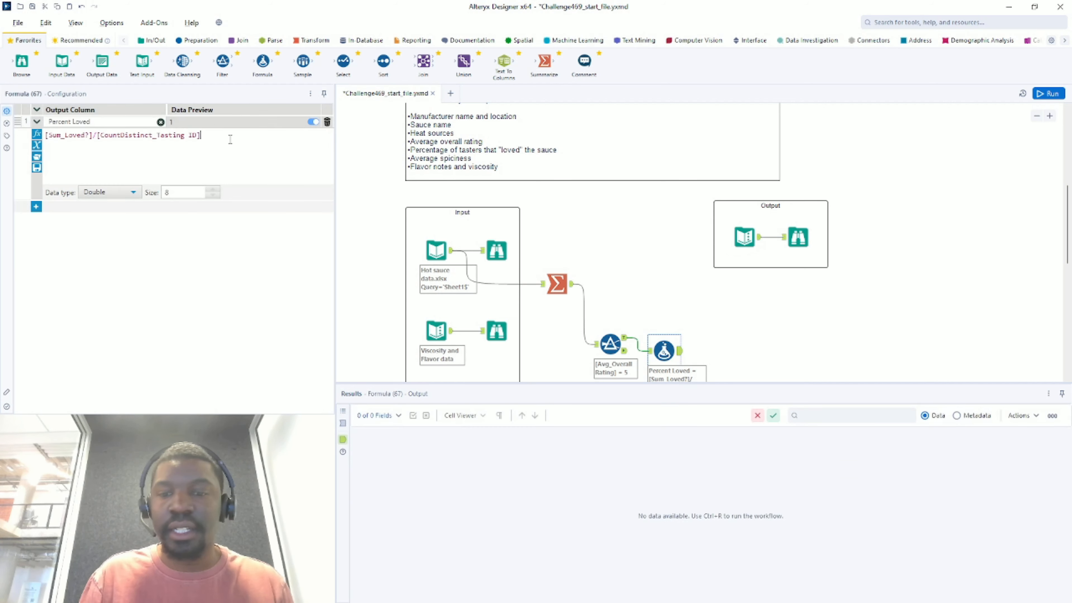
left_click(230, 140)
type(")")
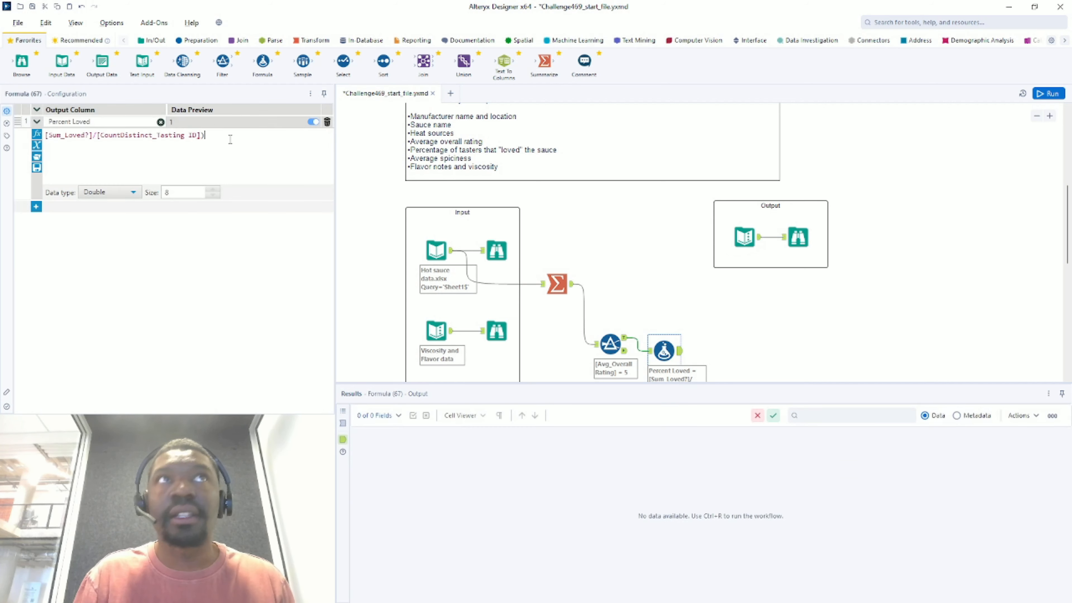
left_click(46, 136)
type("(")
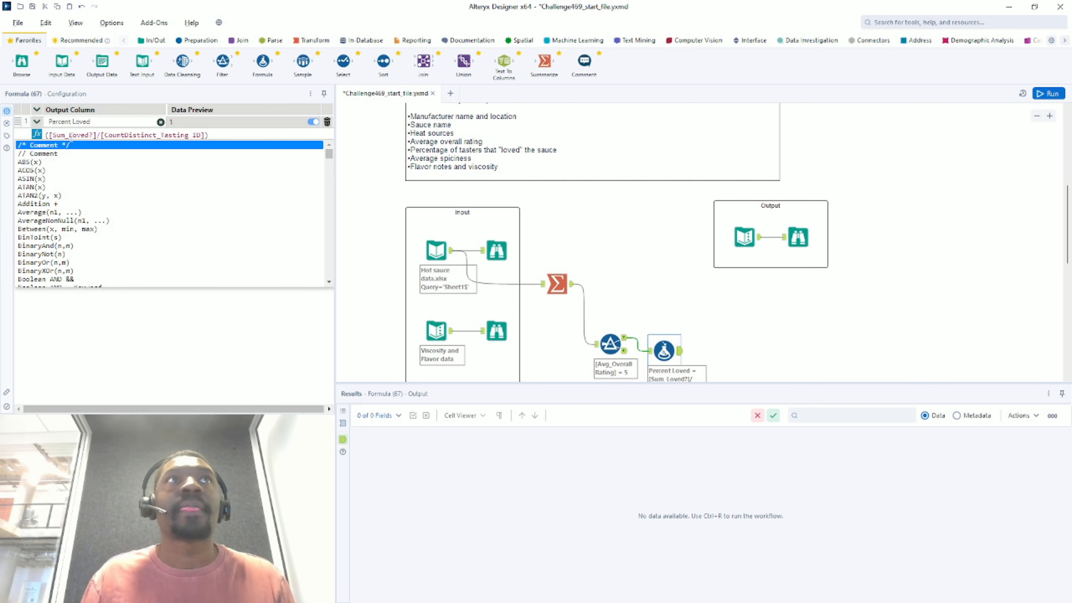
left_click(239, 139)
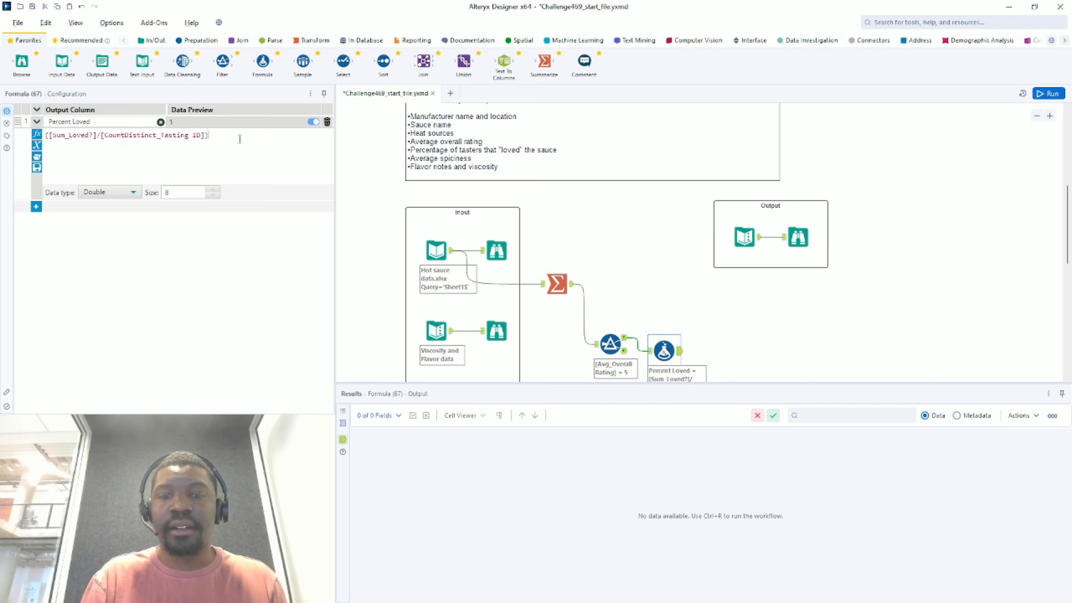
type("*100")
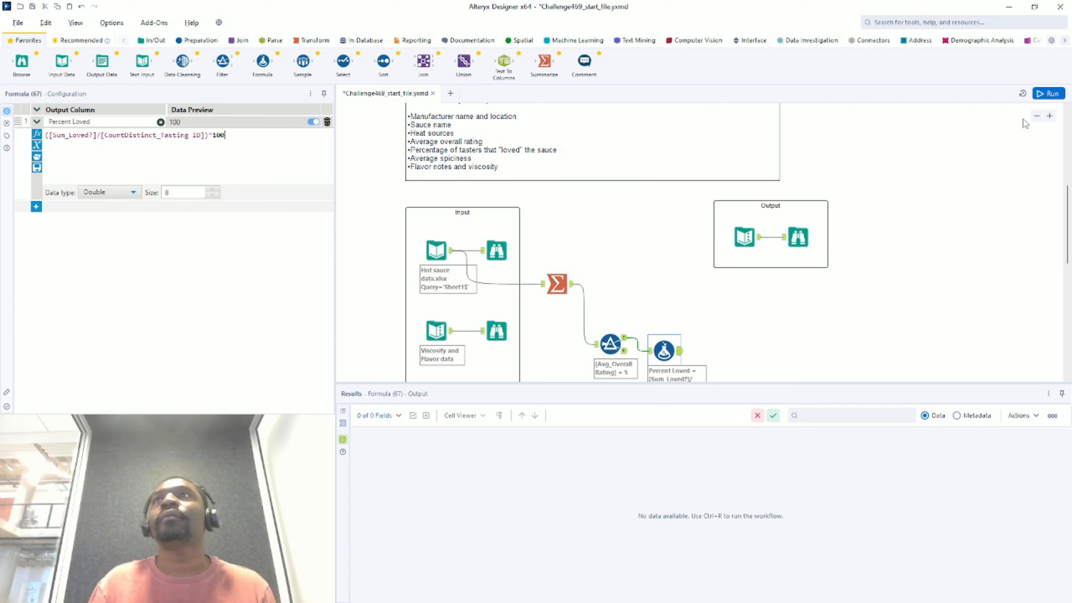
left_click(1047, 93)
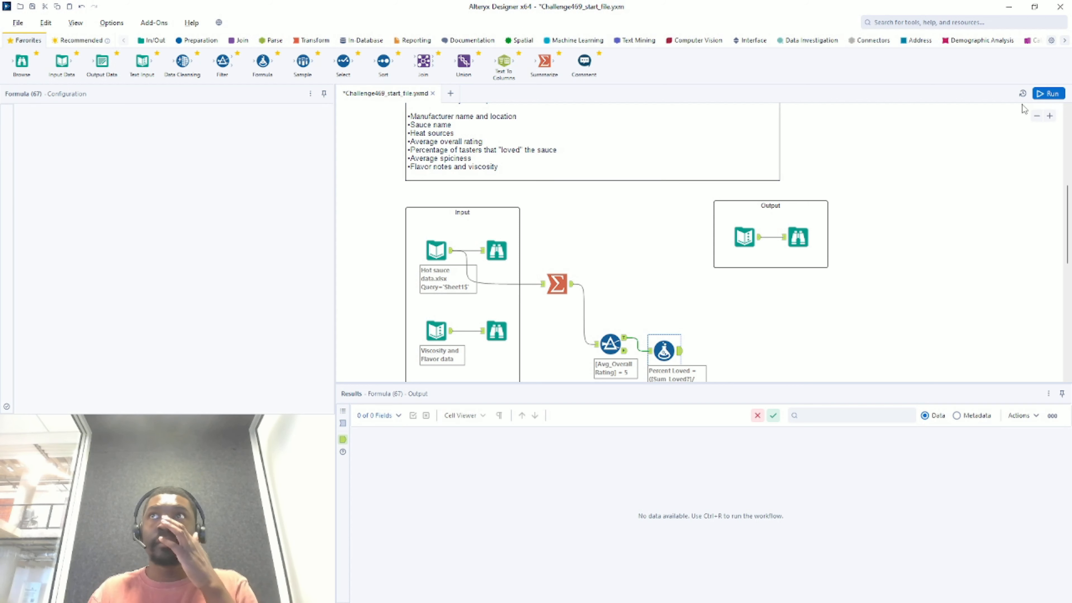
- Check the Formula's 5 sauces with Percent Loved 100 or 75 against the expected table
left_click(680, 355)
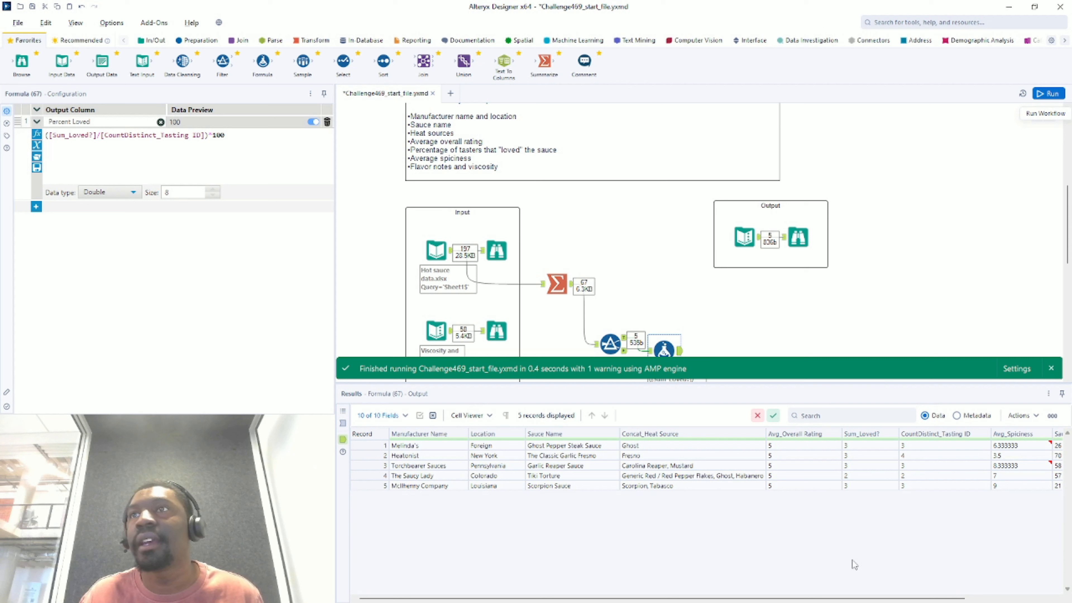
left_click_drag(882, 597, 970, 598)
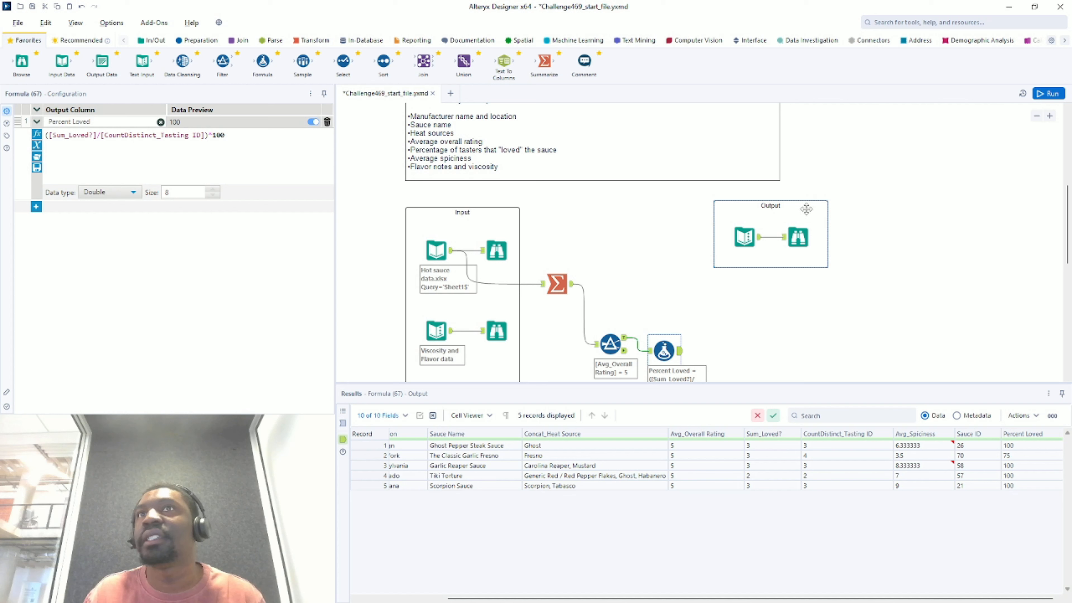
left_click(758, 242)
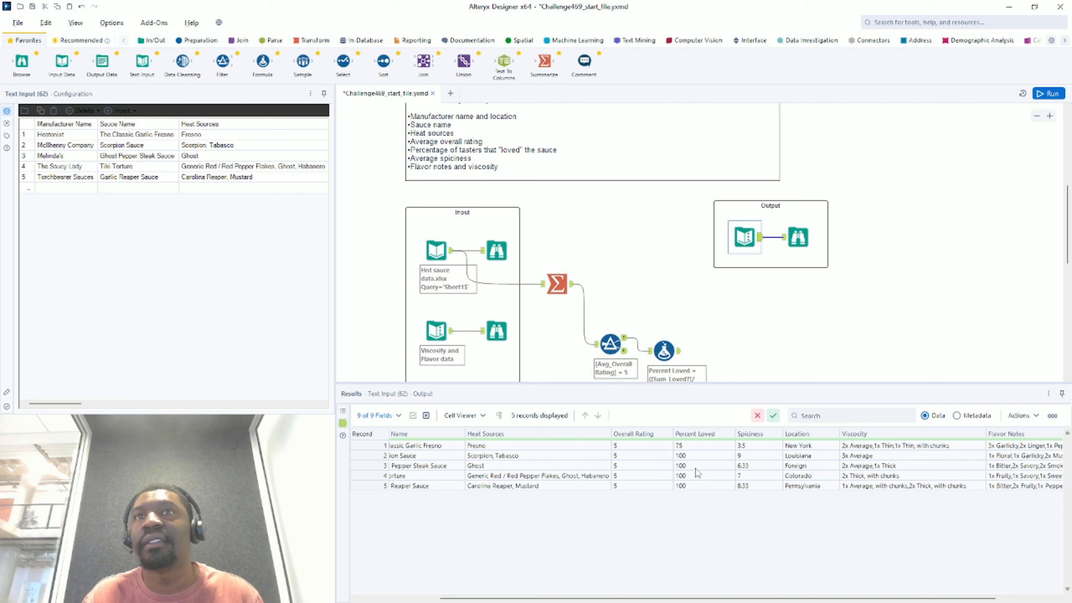
scroll(666, 249, "down", 3)
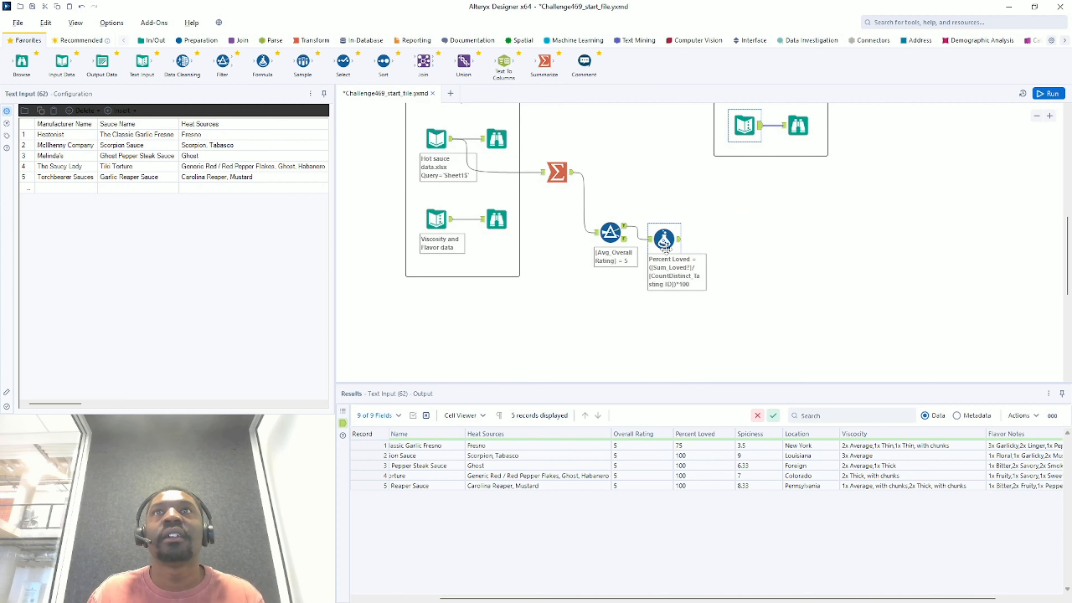
left_click_drag(665, 249, 669, 235)
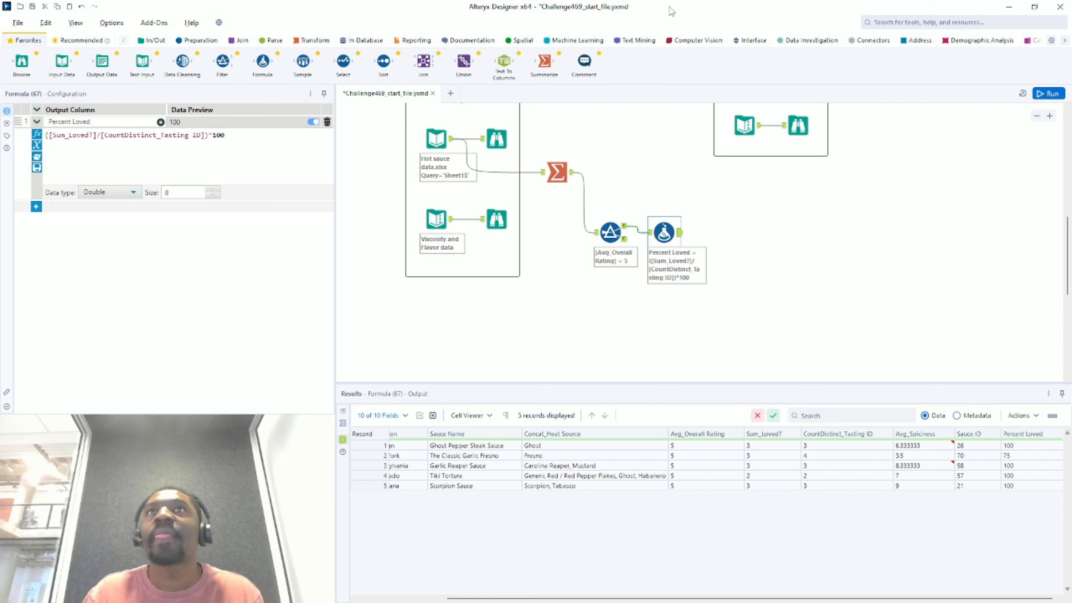
scroll(587, 261, "up", 3)
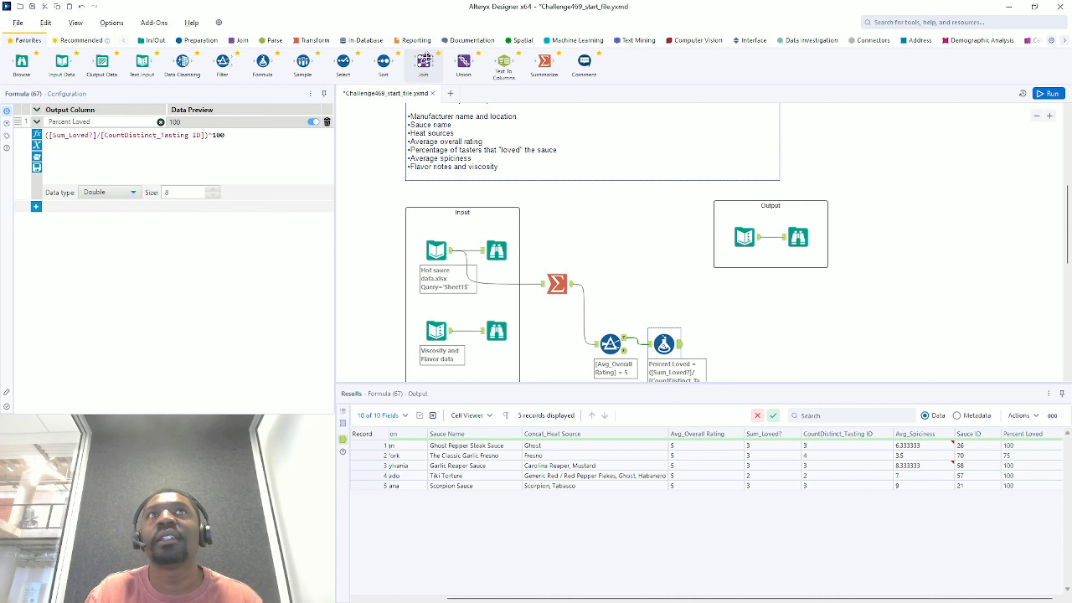
- Add a Join after the Formula with the viscosity and flavor data on its right input
left_click_drag(423, 61, 744, 349)
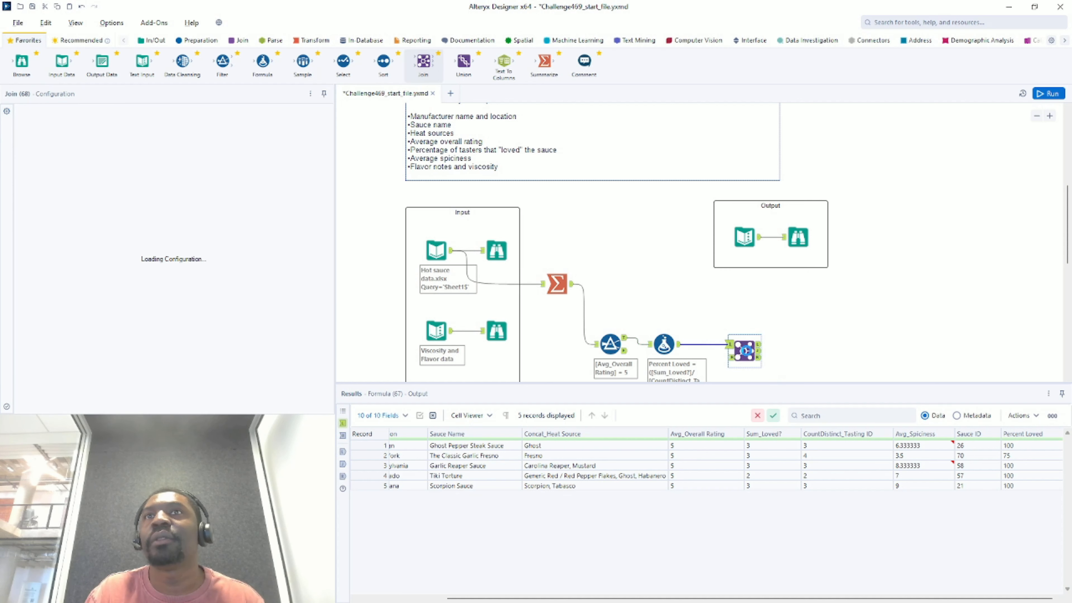
scroll(729, 315, "down", 3)
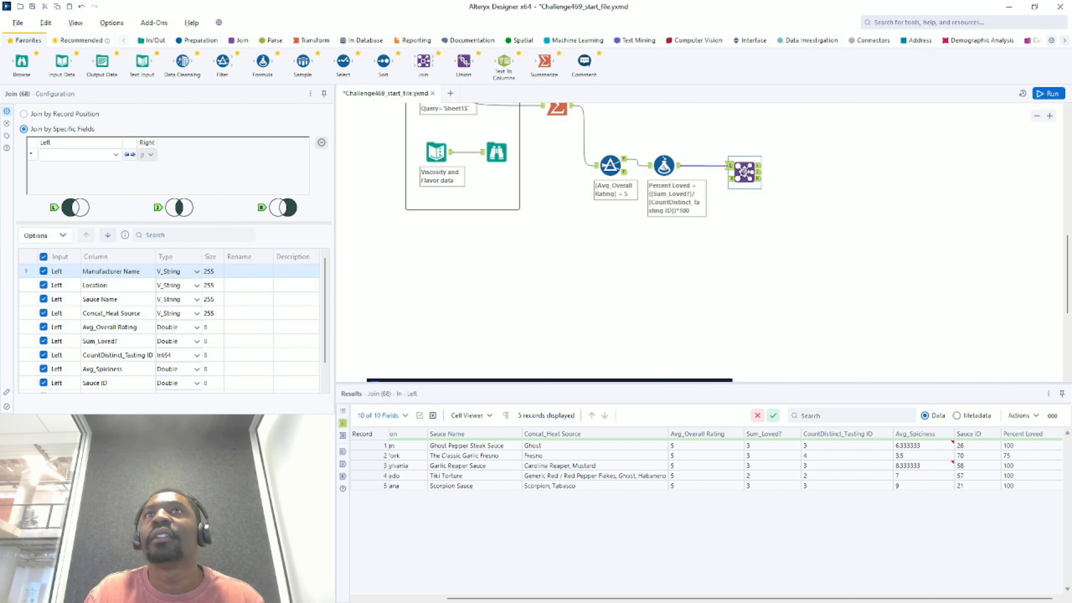
left_click_drag(744, 172, 744, 219)
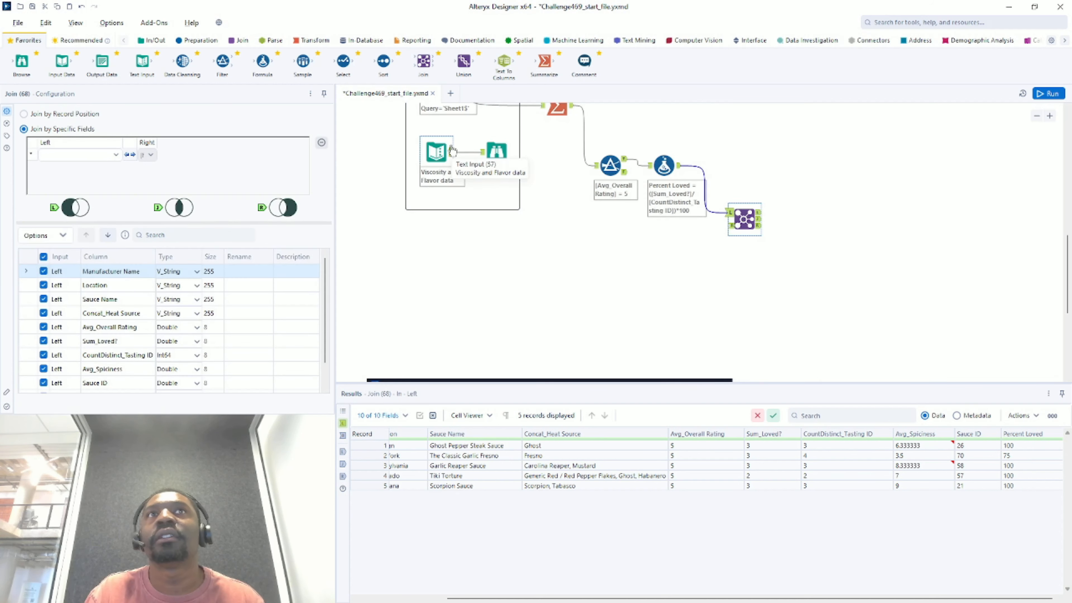
left_click_drag(452, 150, 732, 225)
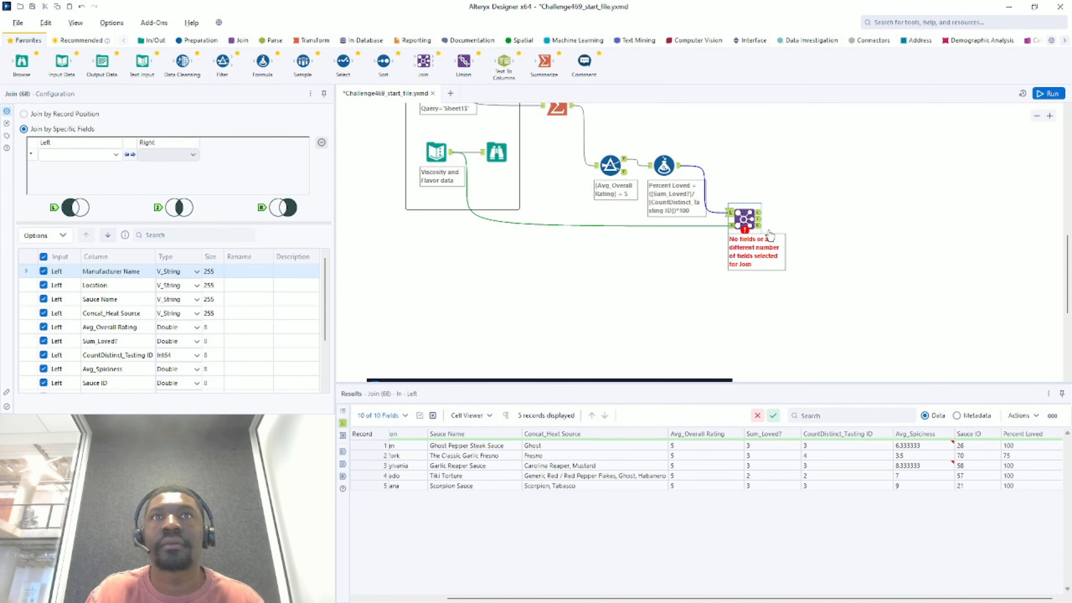
scroll(773, 232, "up", 3)
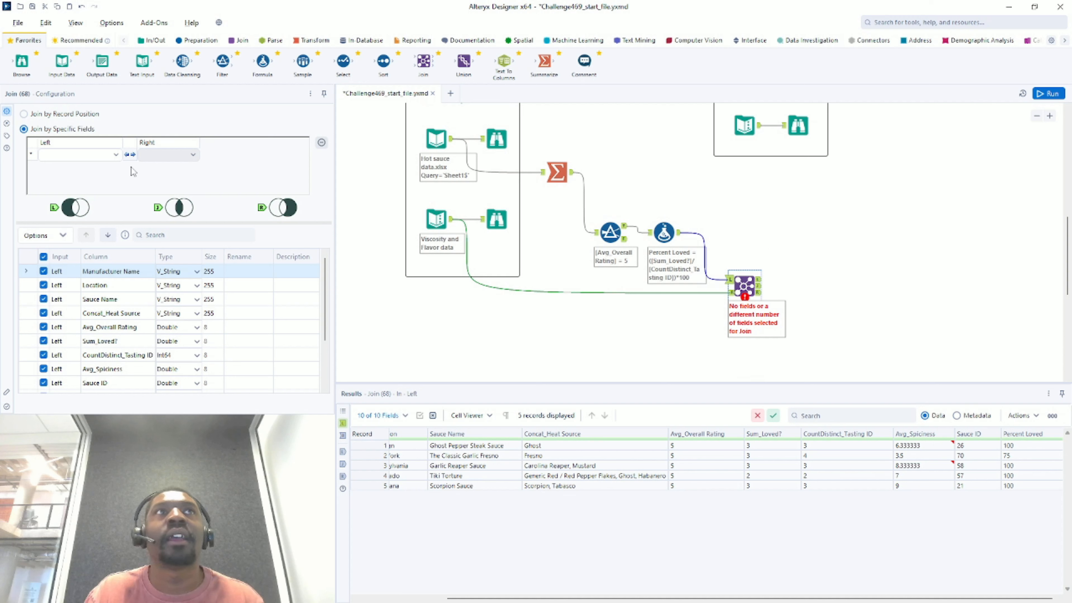
- Join on Sauce ID for both sides, run, and check the Double type-mismatch error
left_click(106, 155)
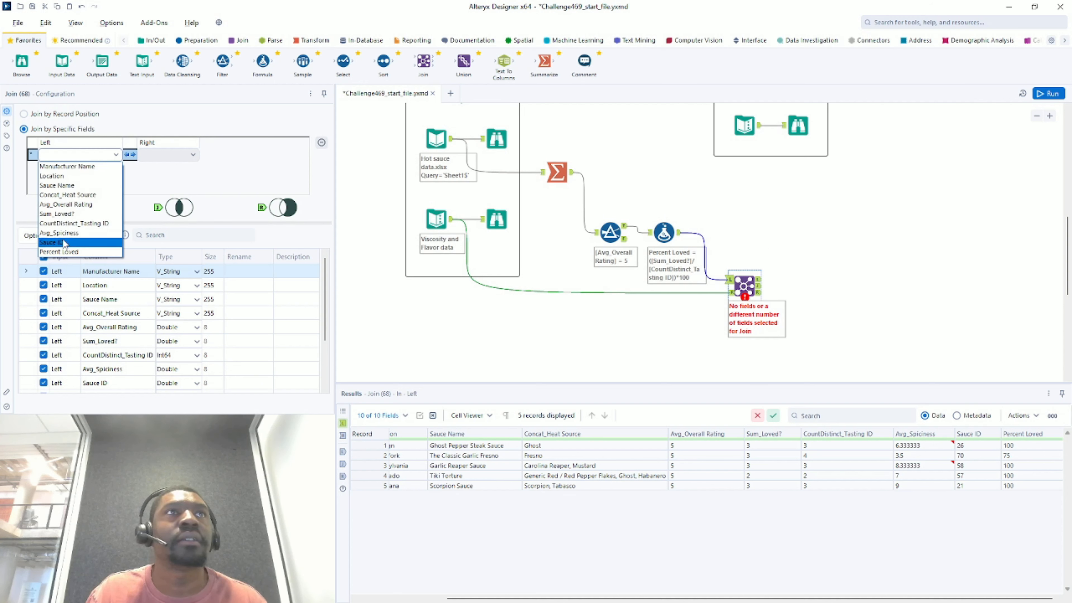
left_click(64, 243)
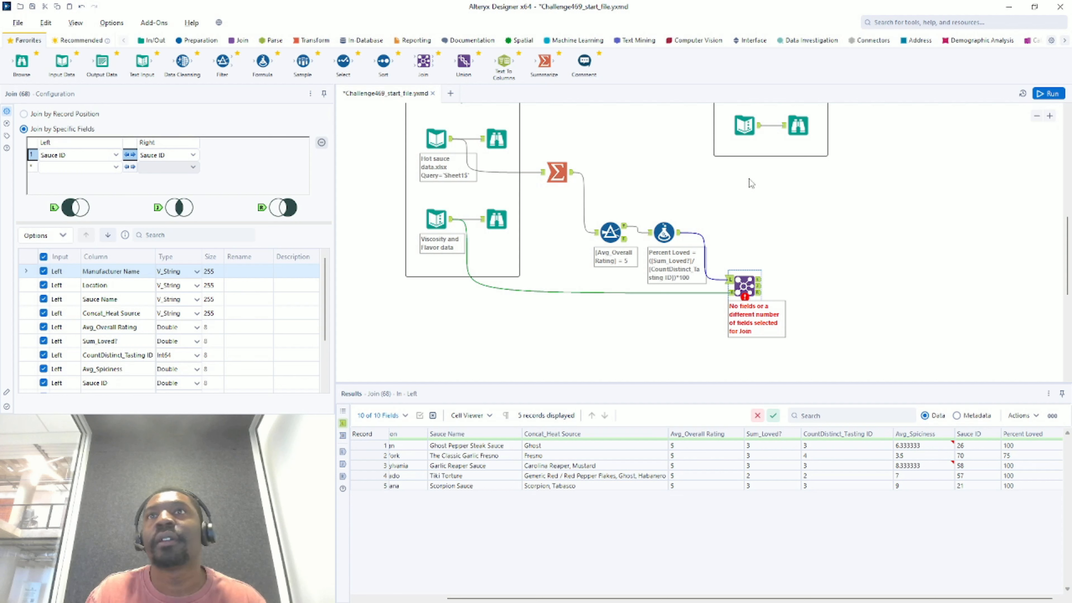
key("ctrl+r")
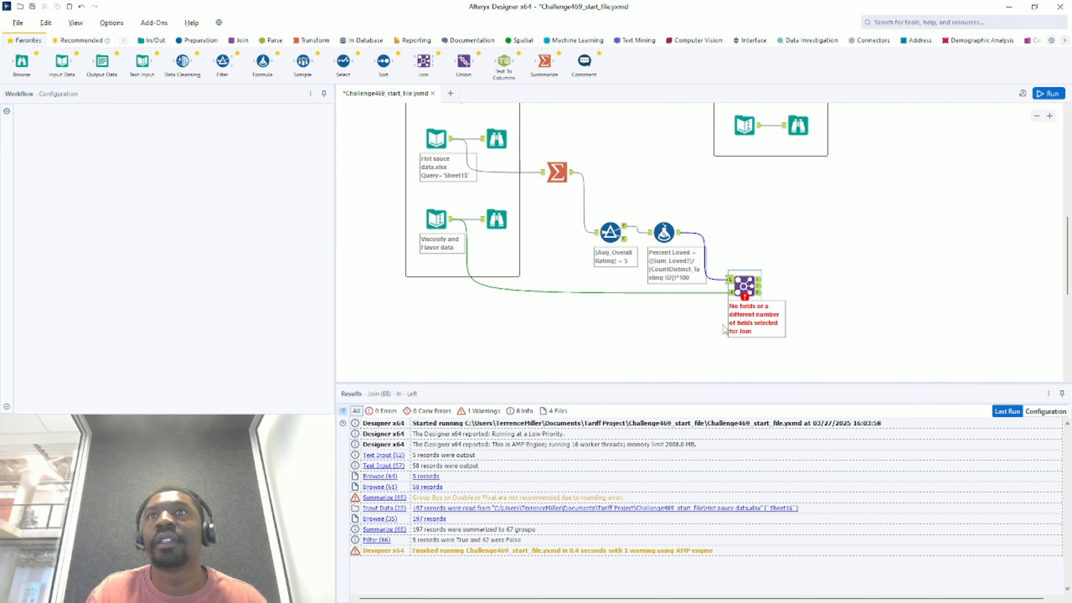
left_click(744, 286)
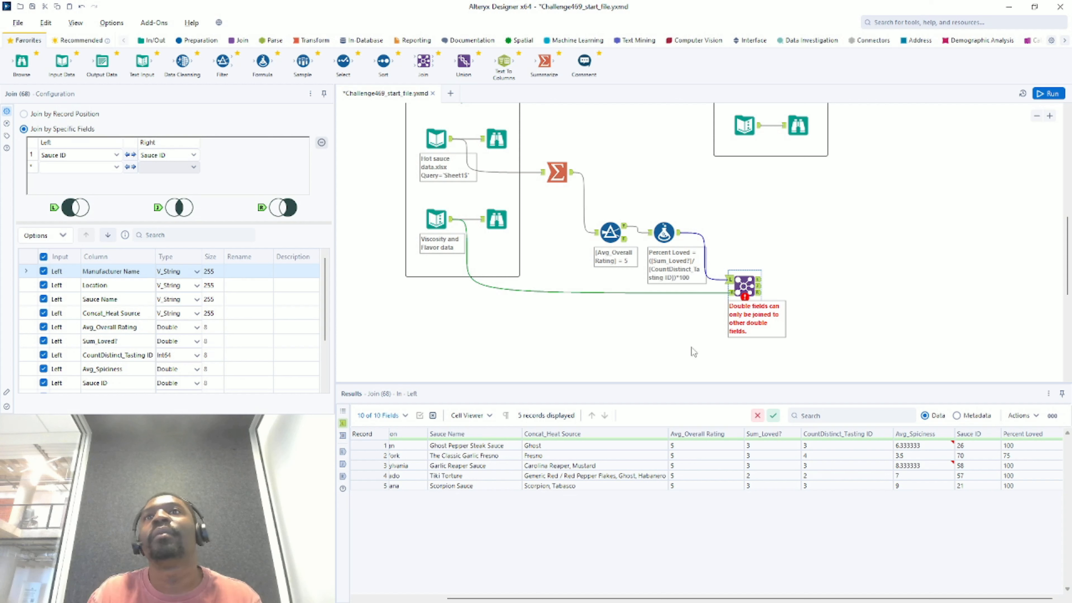
left_click_drag(745, 287, 779, 287)
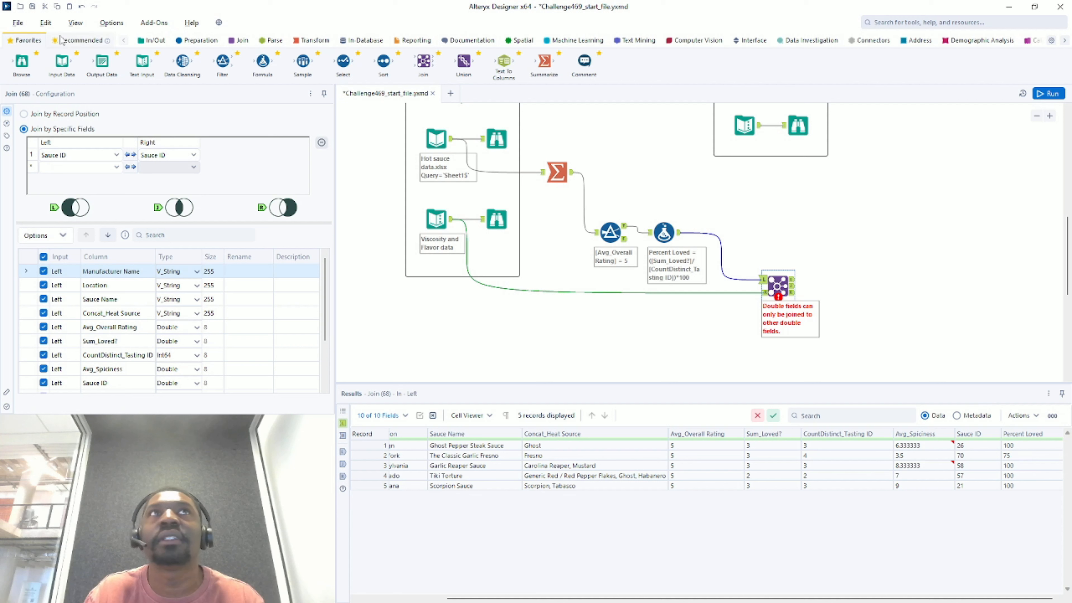
- Insert a Select tool on each Join input and set the upper one's Sauce ID type to V_String
left_click_drag(344, 61, 725, 237)
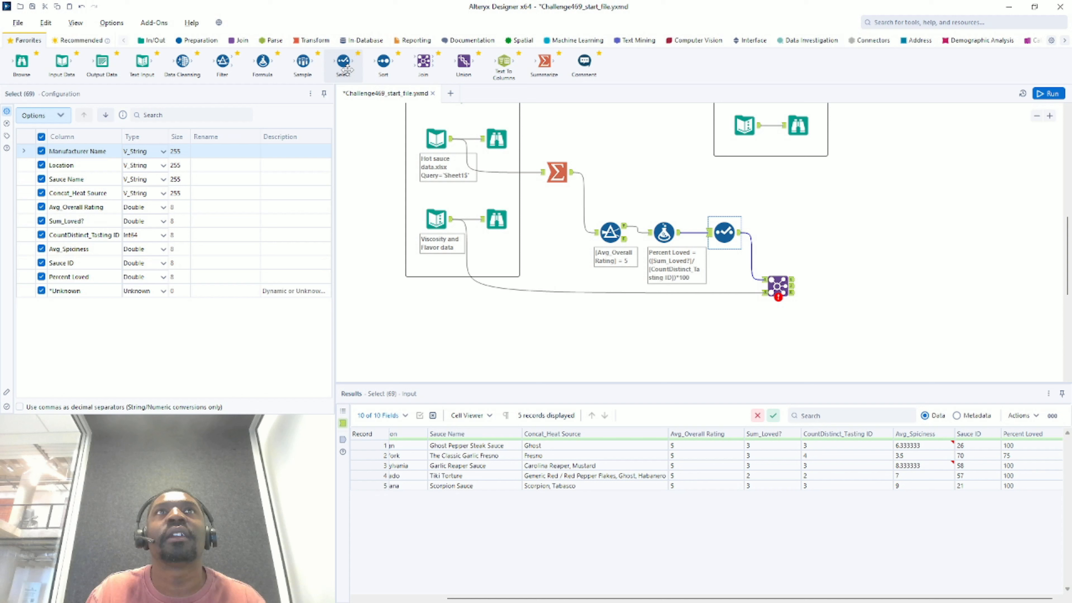
left_click_drag(343, 64, 544, 293)
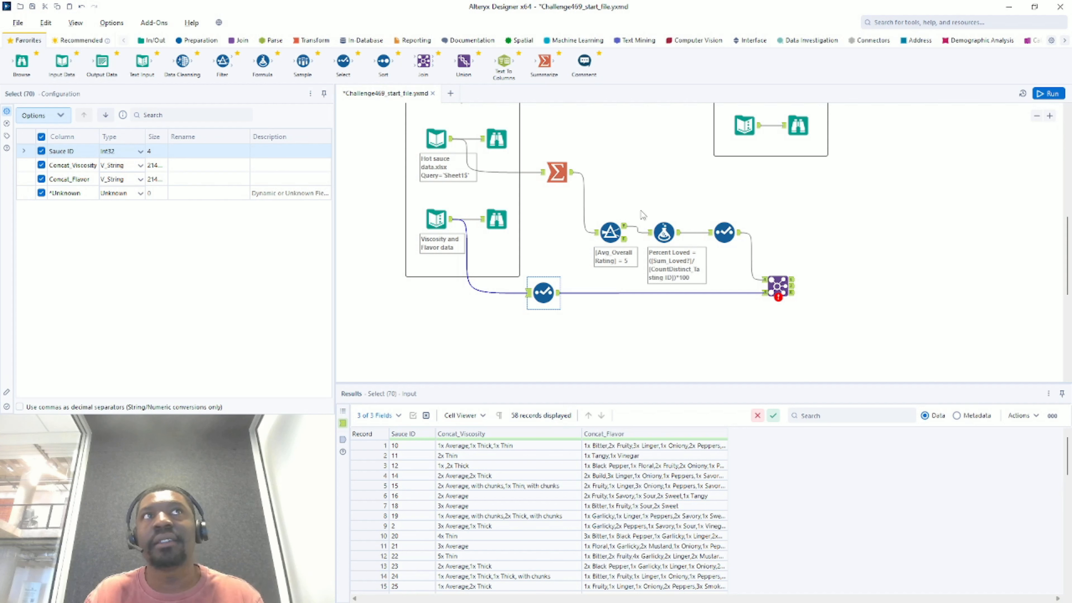
left_click(737, 233)
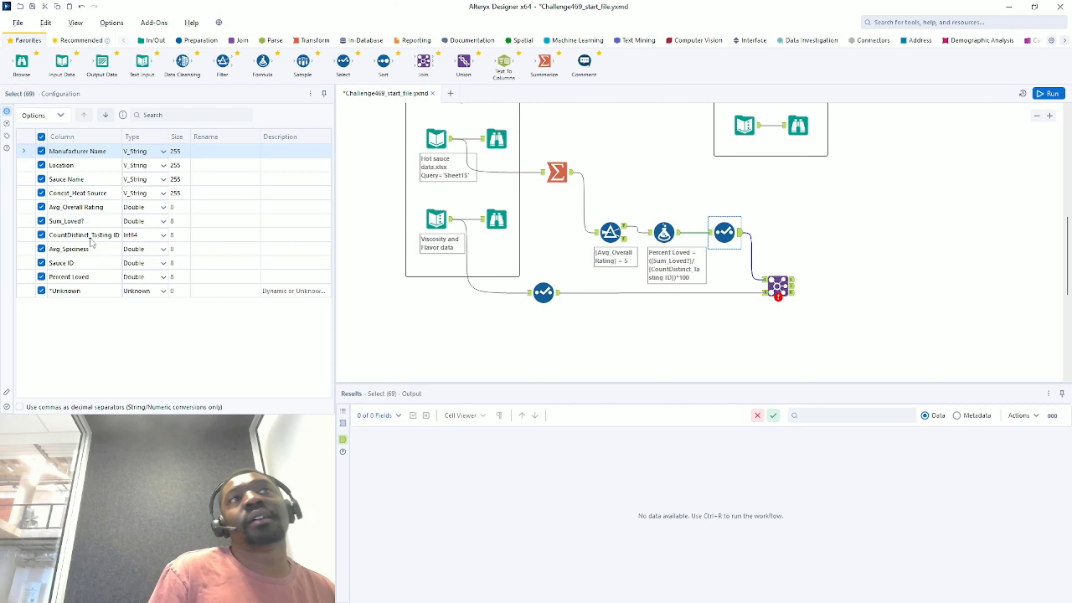
left_click(162, 266)
left_click(164, 266)
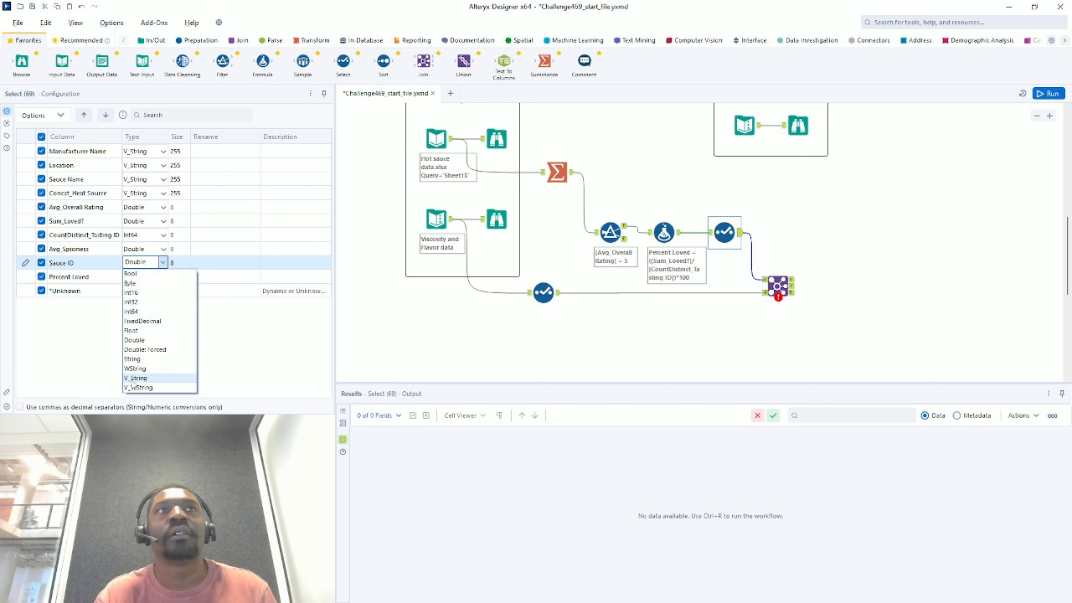
left_click(155, 378)
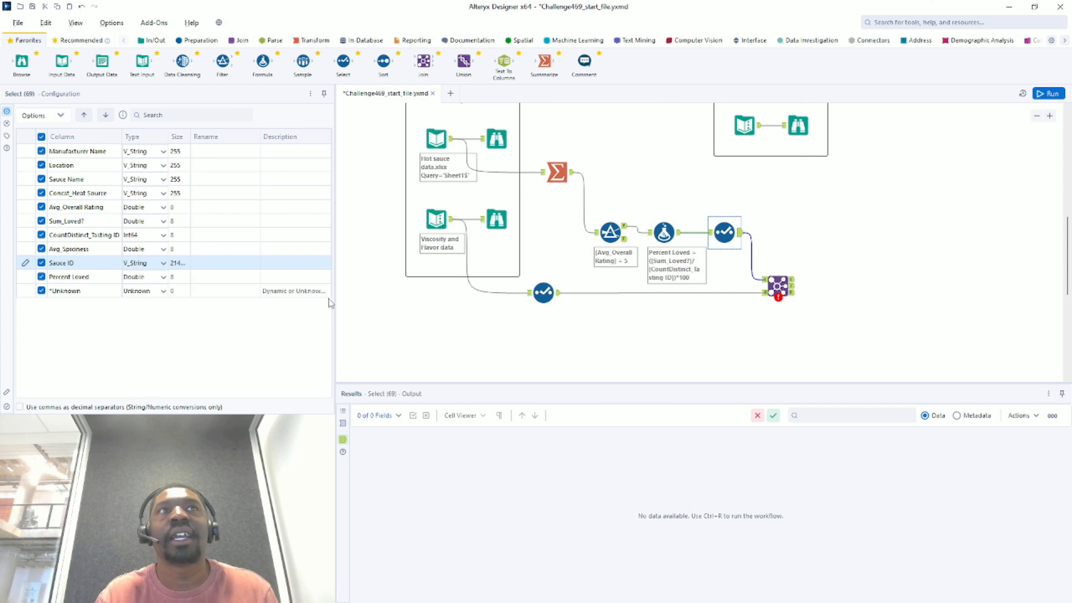
- Set Sauce ID to V_String in the lower Select tool and rerun the workflow
left_click(545, 292)
left_click(544, 292)
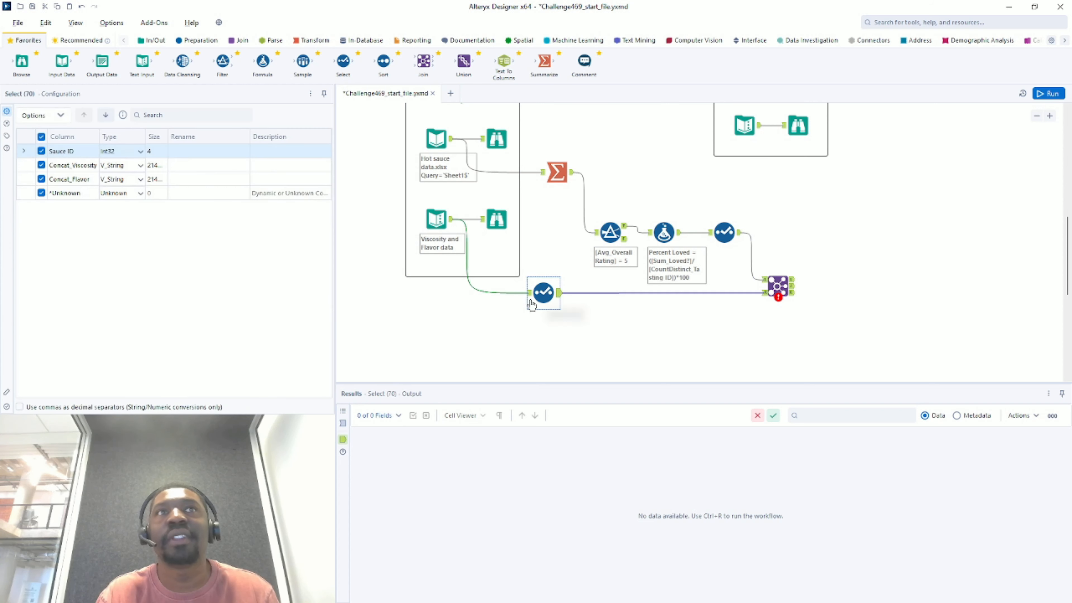
left_click(140, 151)
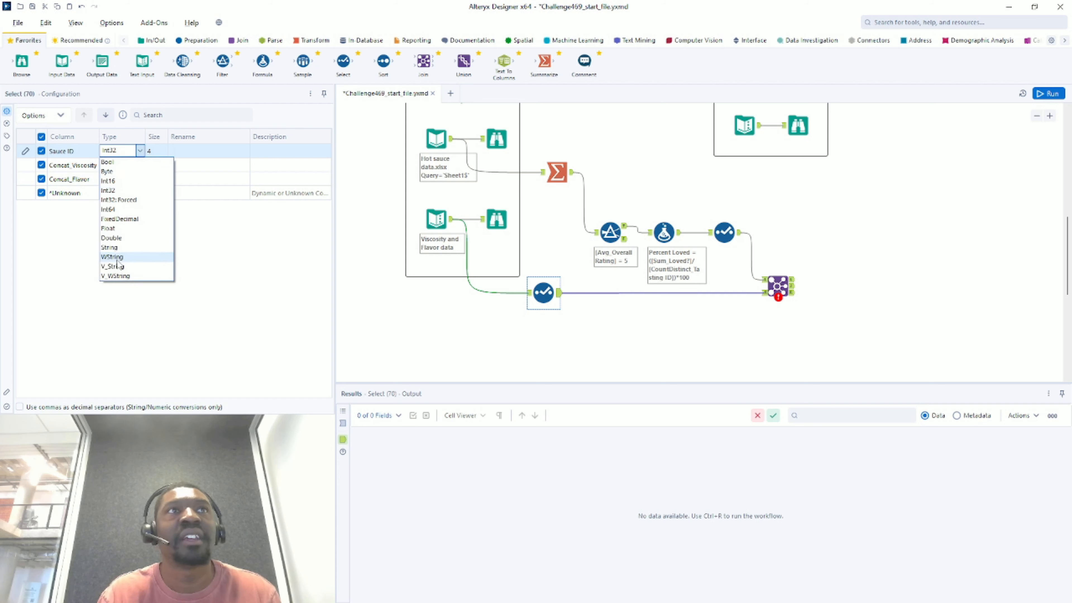
left_click(114, 266)
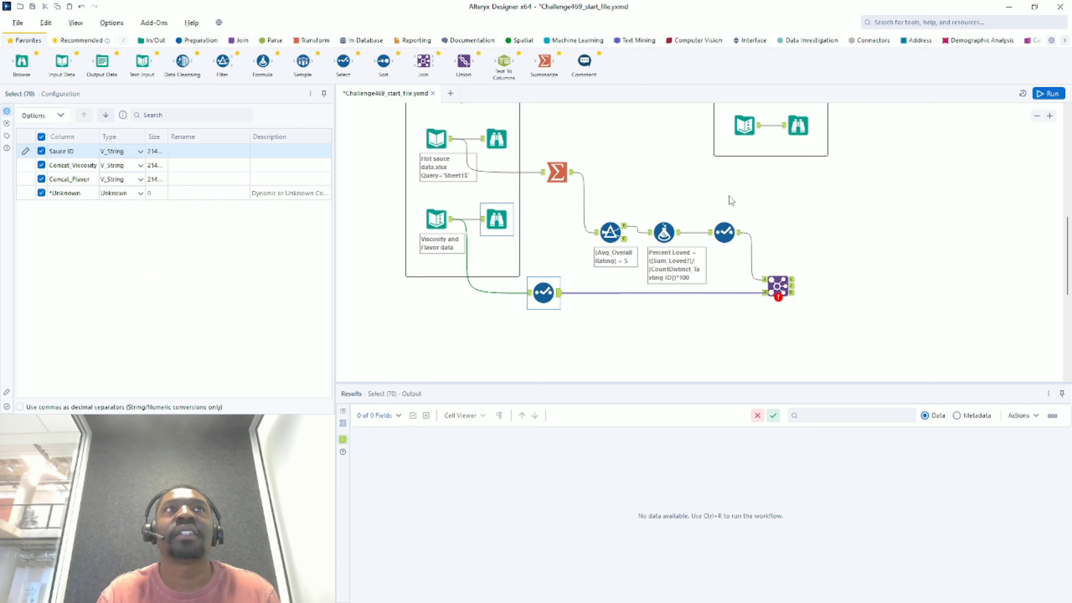
key("ctrl+r")
left_click(855, 188)
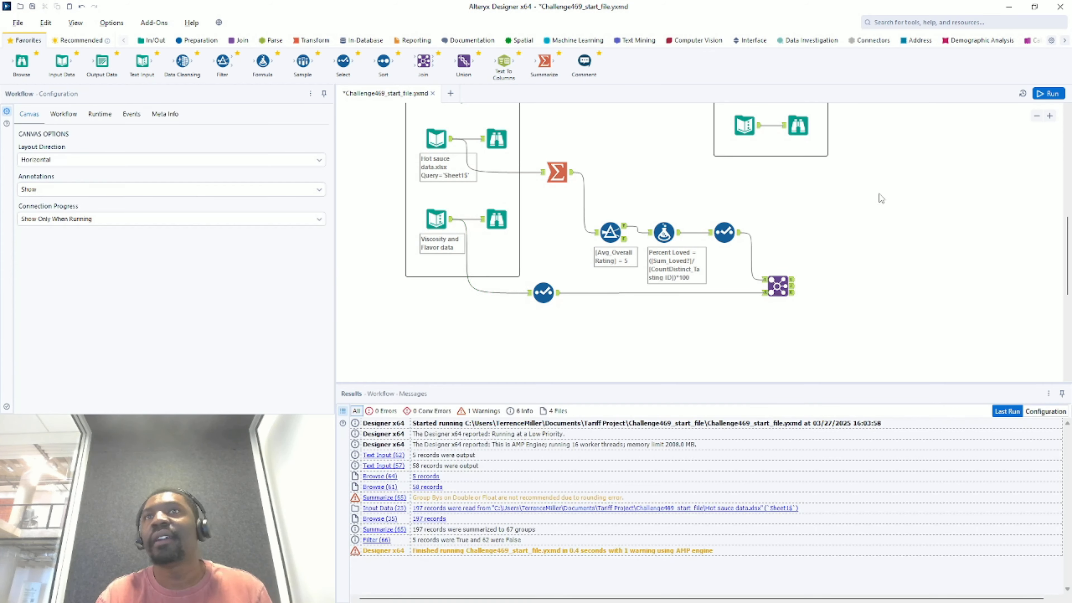
- Rerun the workflow and inspect the five joined records
left_click(1050, 94)
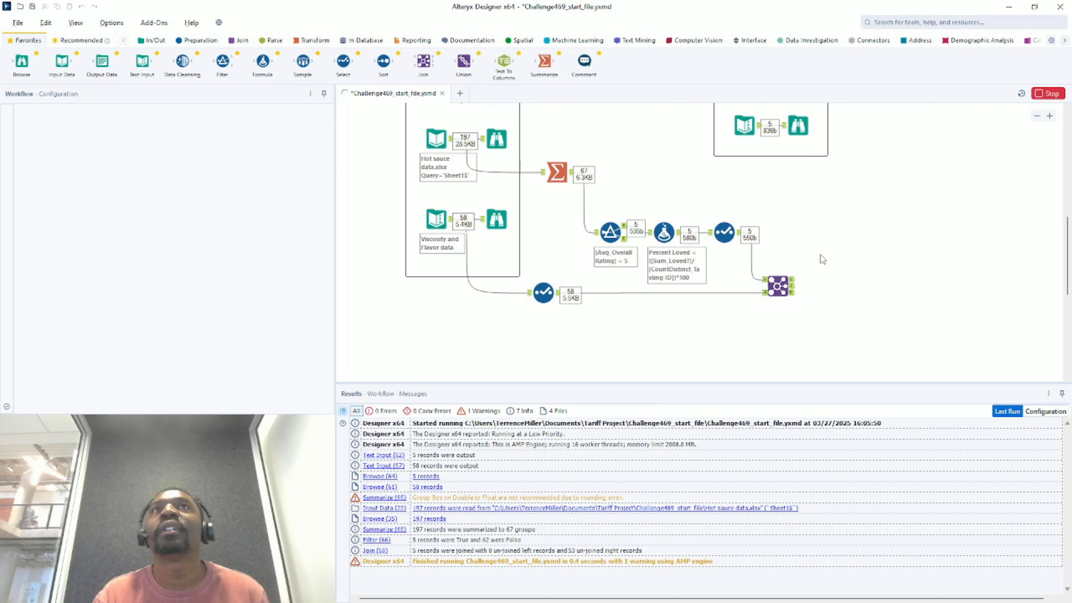
left_click(791, 292)
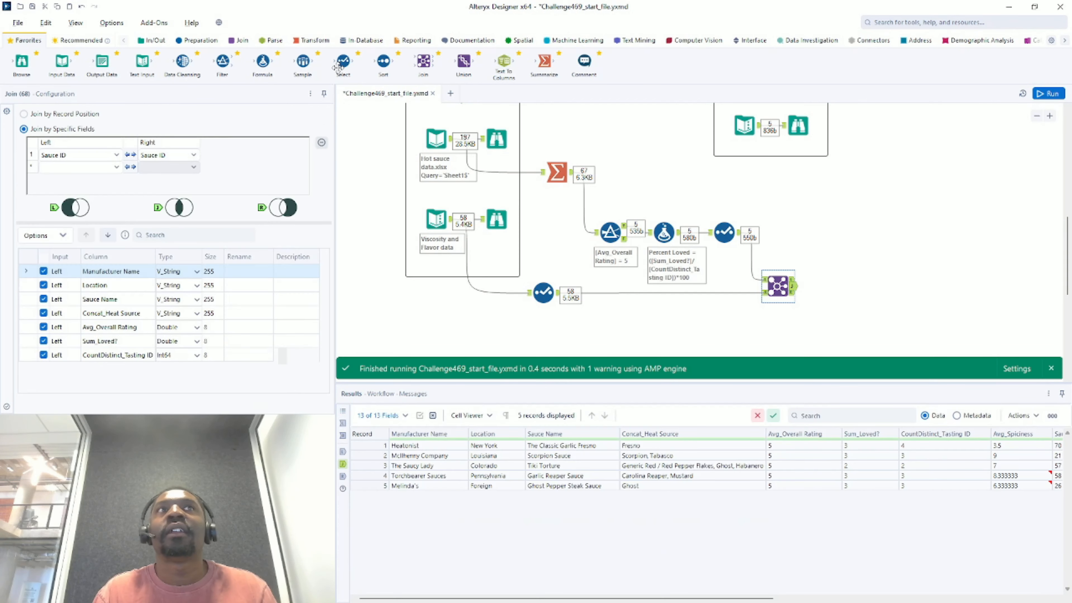
scroll(788, 187, "up", 1)
scroll(774, 194, "down", 2)
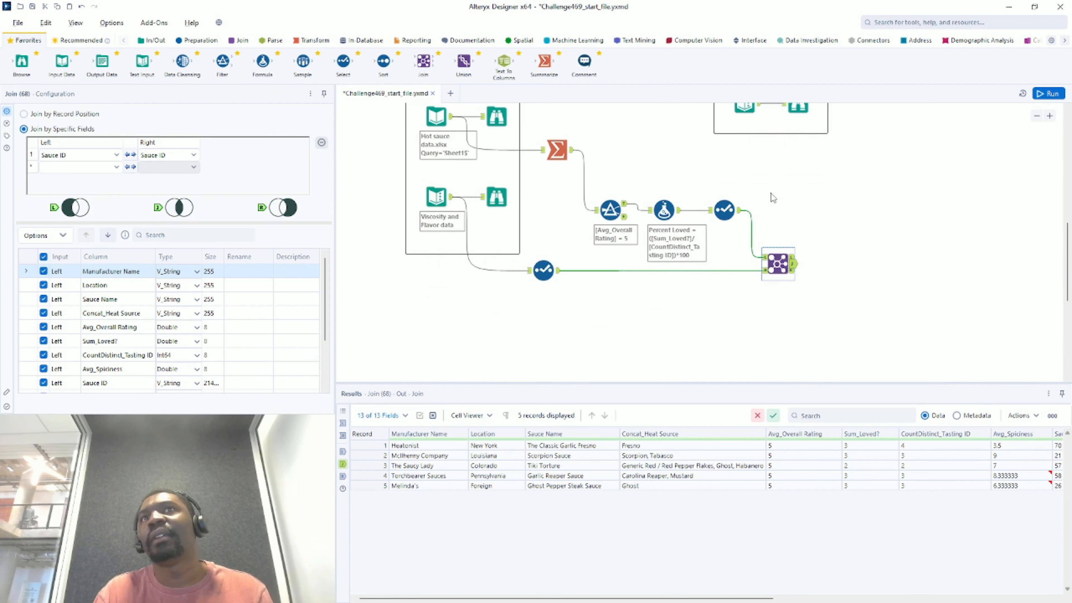
scroll(762, 196, "up", 2)
scroll(763, 201, "up", 1)
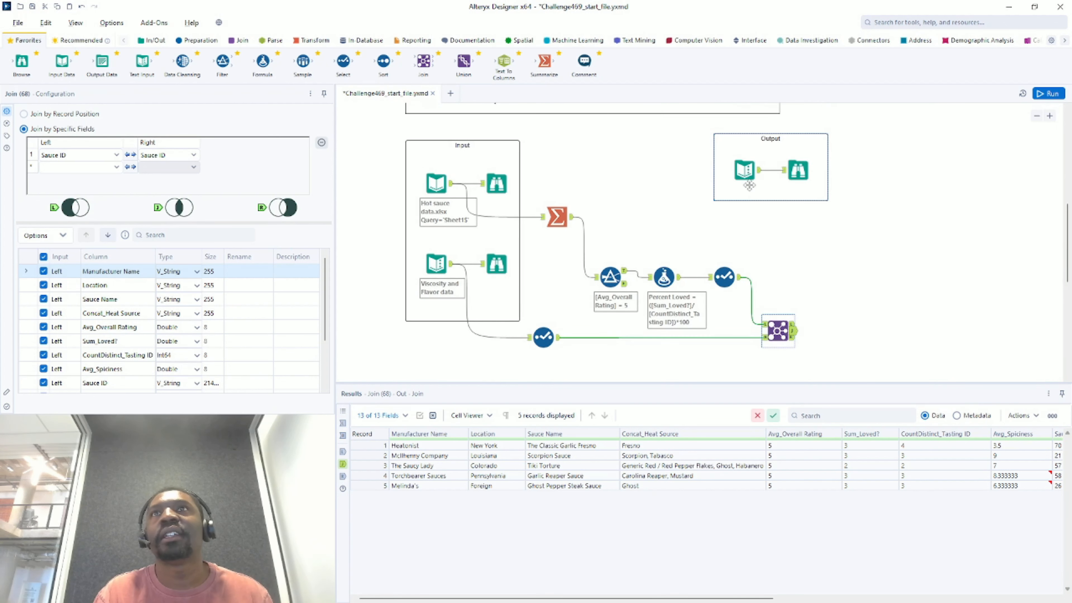
- Review the expected output records, then place a Select tool on the Join output
left_click(762, 175)
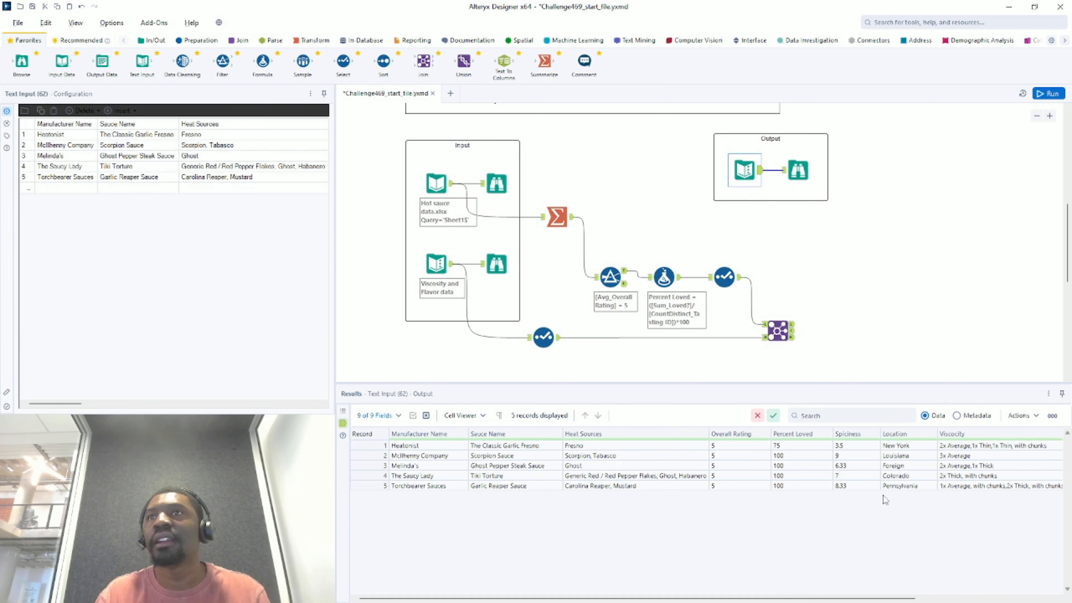
left_click_drag(839, 600, 818, 590)
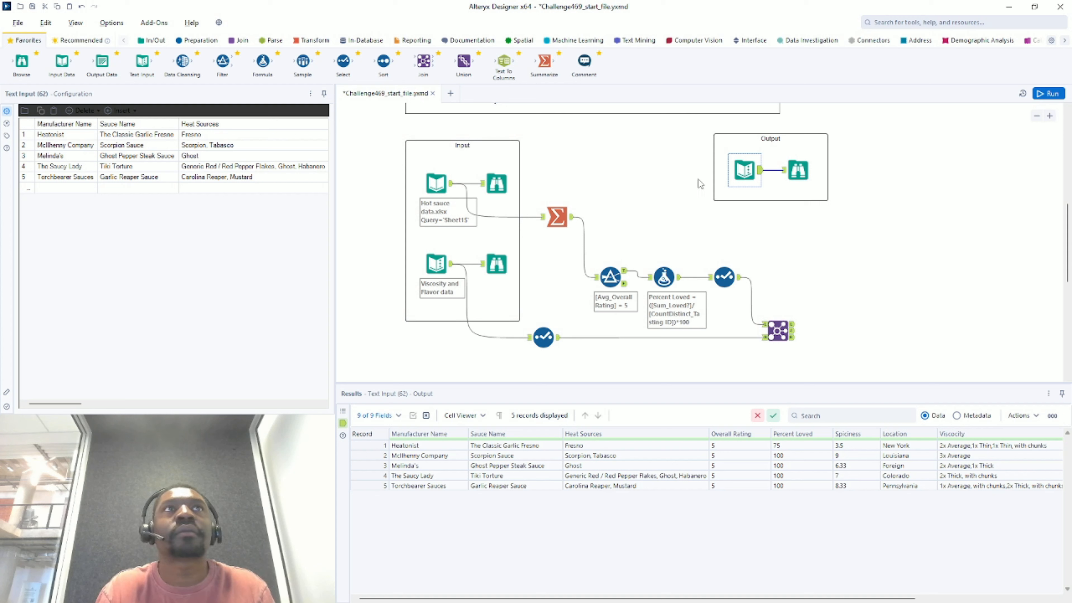
left_click(797, 171)
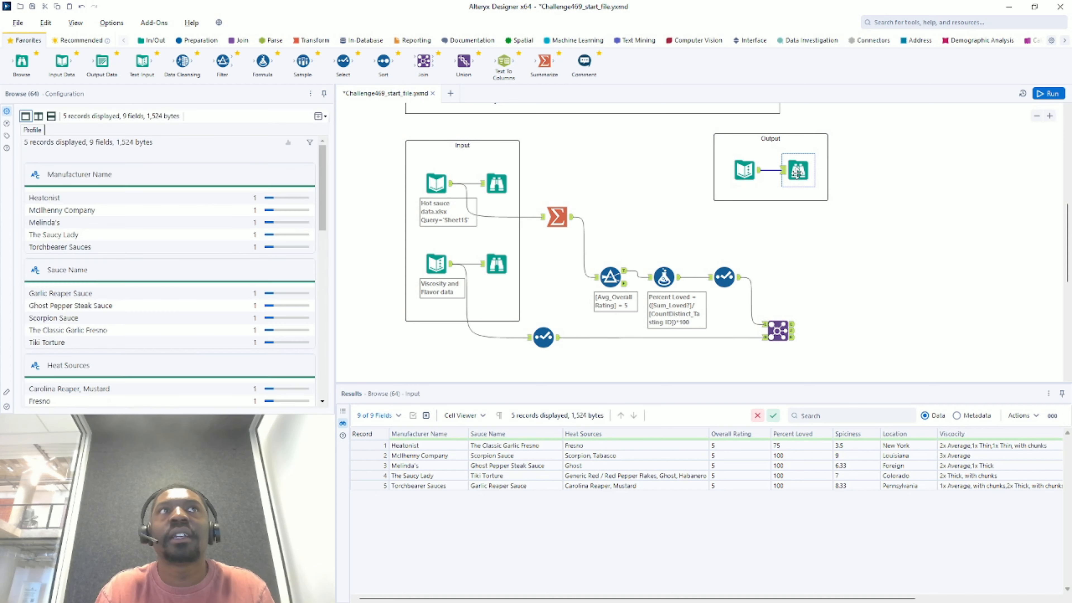
left_click_drag(777, 599, 655, 584)
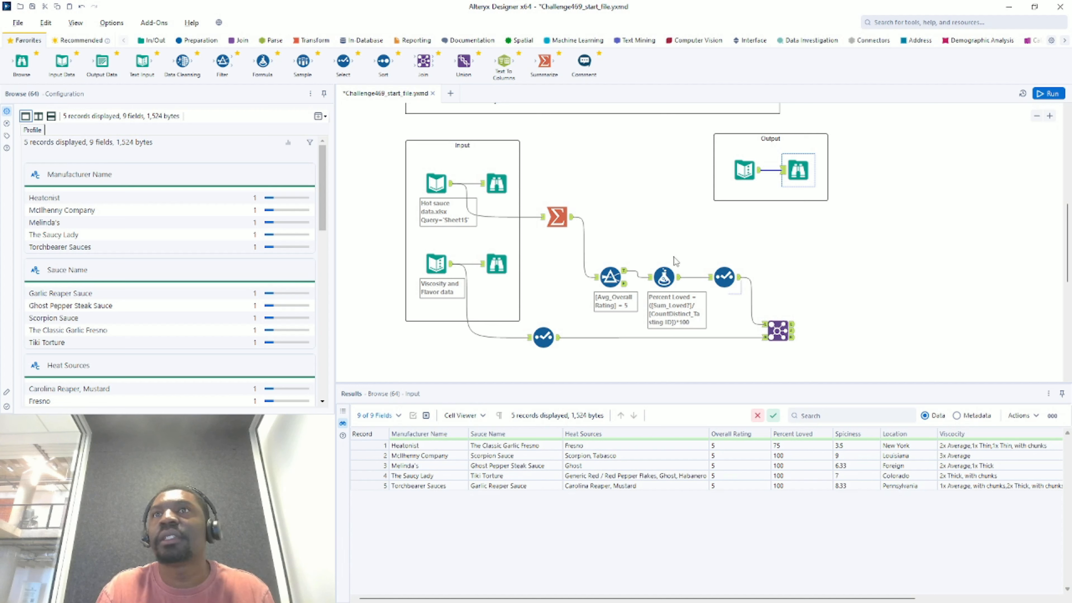
left_click_drag(343, 62, 831, 331)
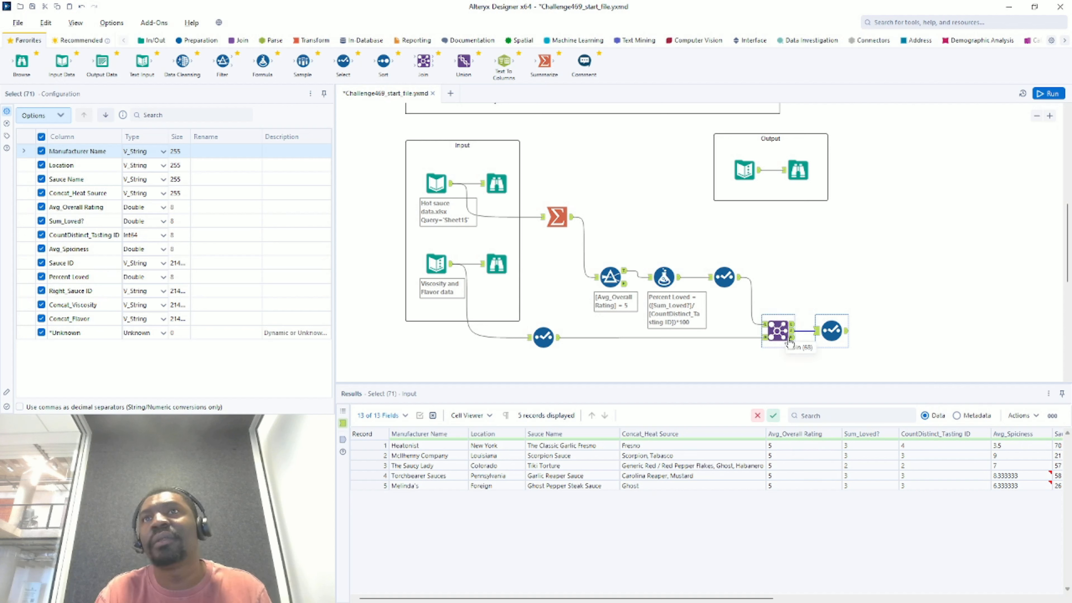
left_click(781, 331)
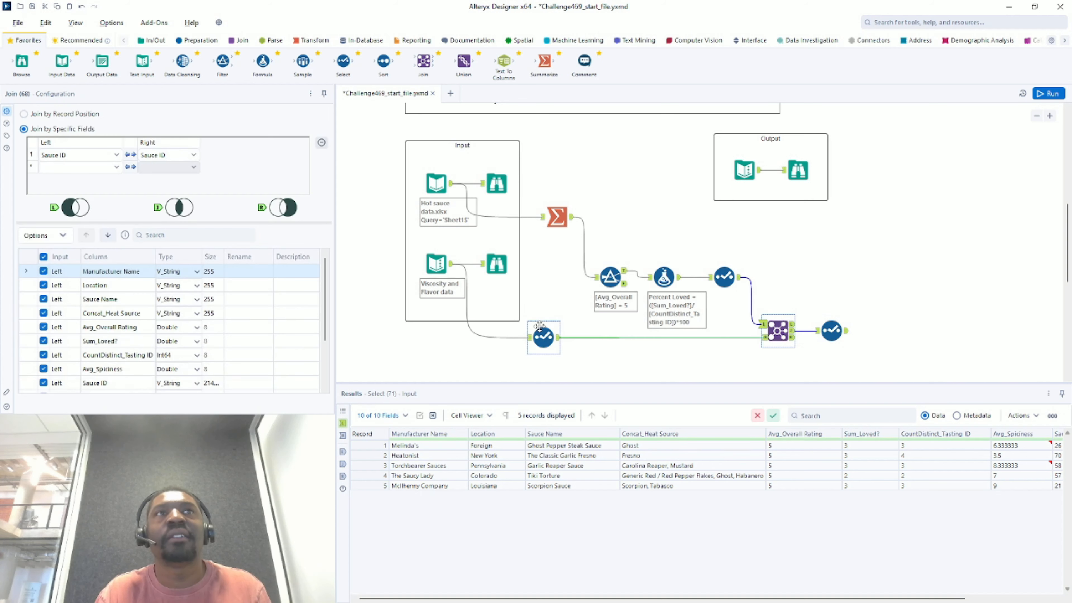
scroll(169, 321, "down", 2)
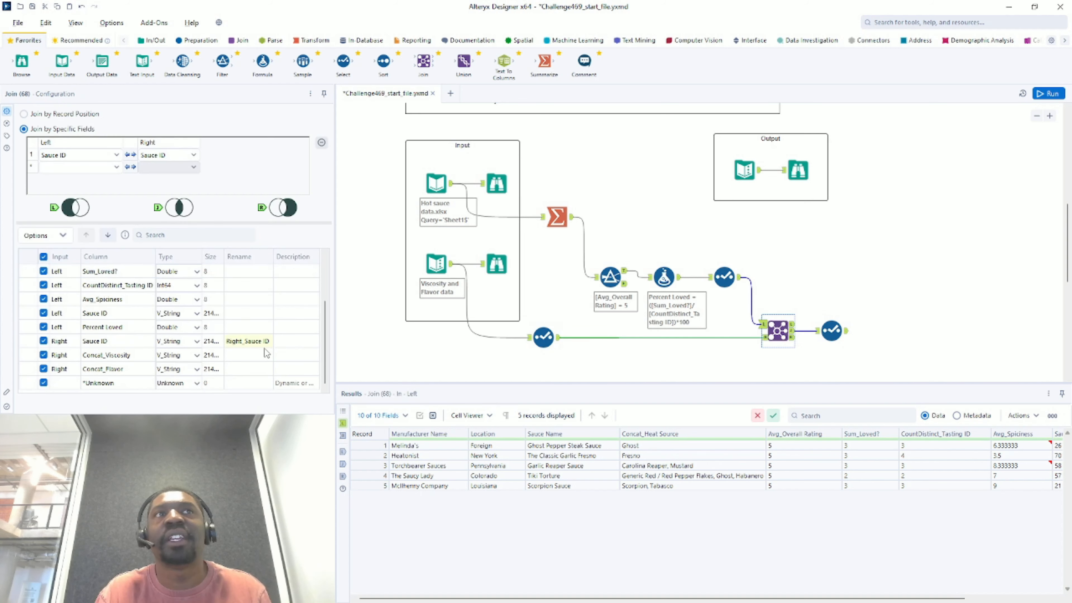
scroll(268, 358, "up", 2)
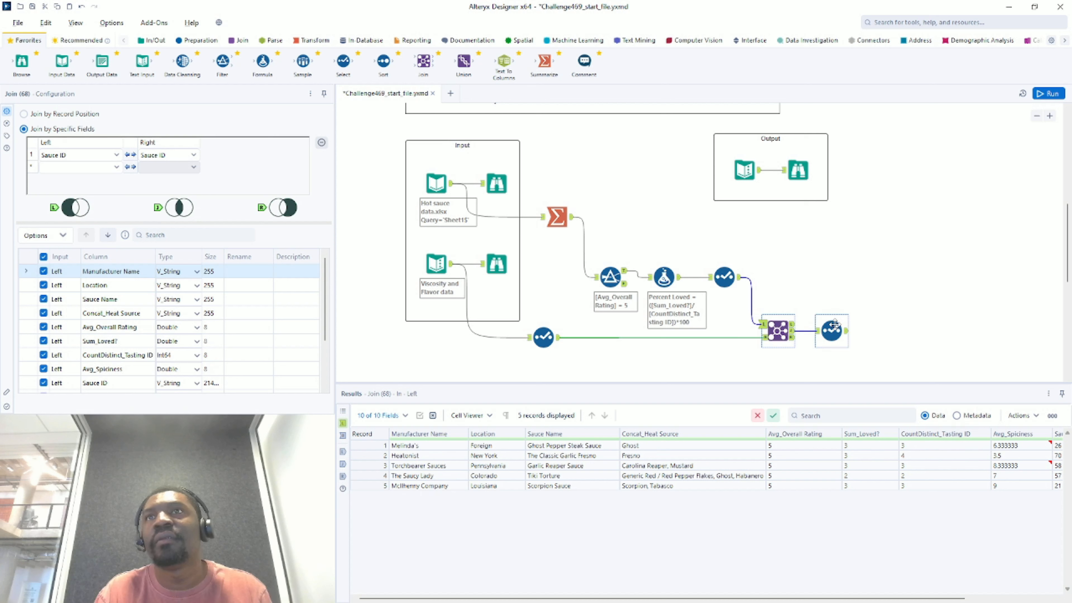
left_click(820, 322)
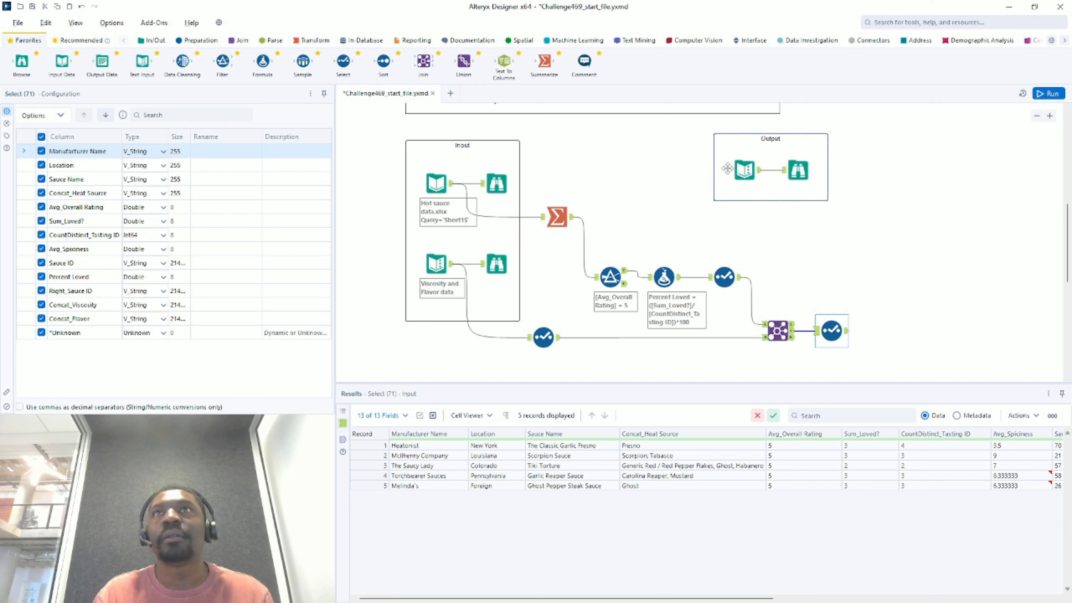
- Move Sauce Name above Location, rename Concat_Heat Source to Heat Sources and move it above Location
left_click(97, 180)
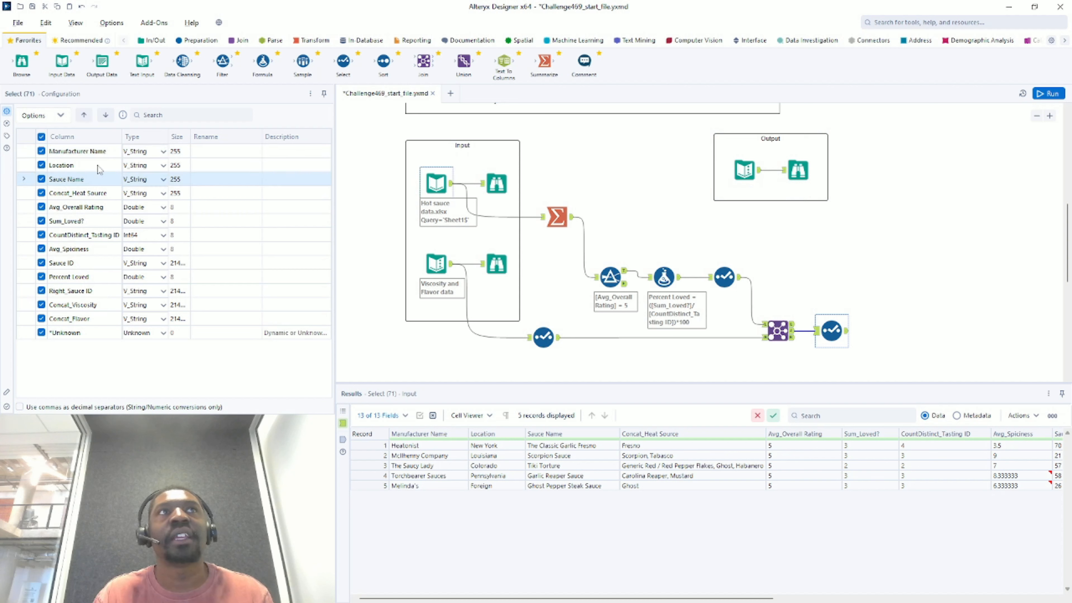
left_click(86, 116)
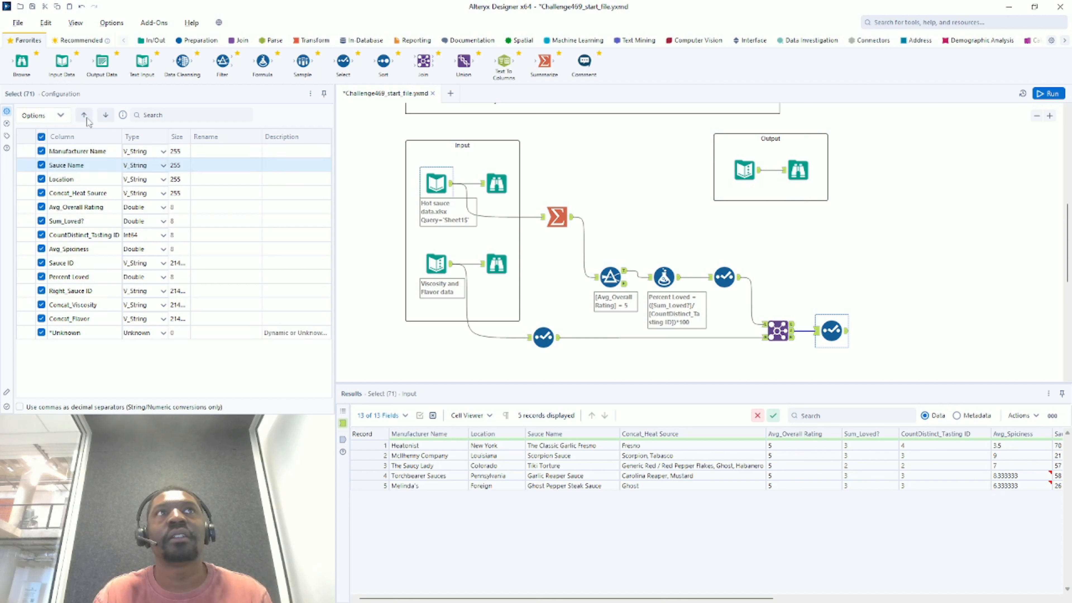
left_click(86, 196)
left_click(201, 188)
type("H")
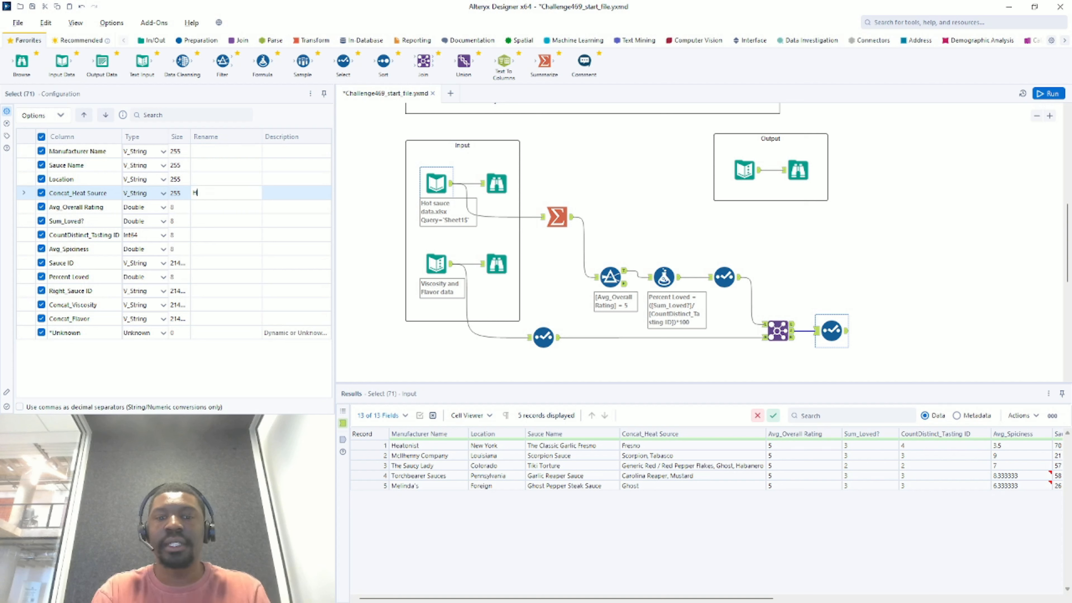
type("eat Sources")
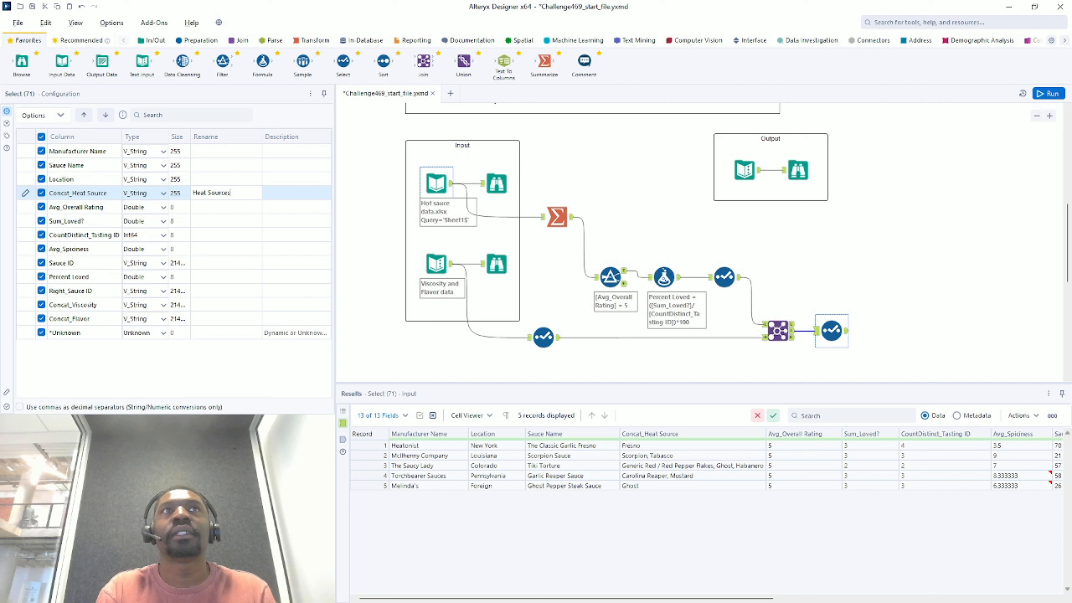
key("Return")
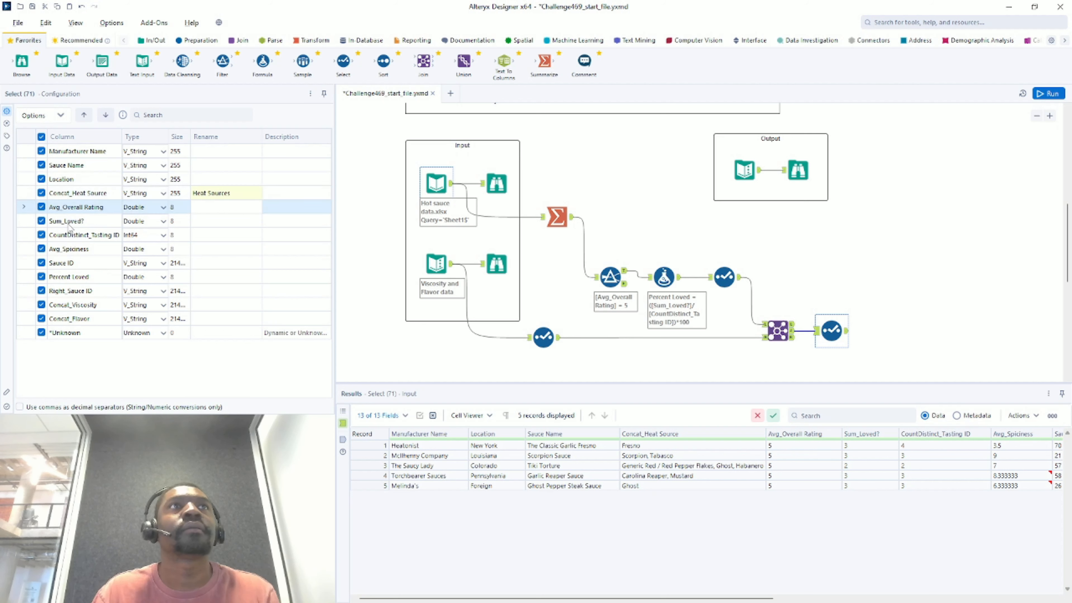
left_click(95, 192)
left_click(83, 115)
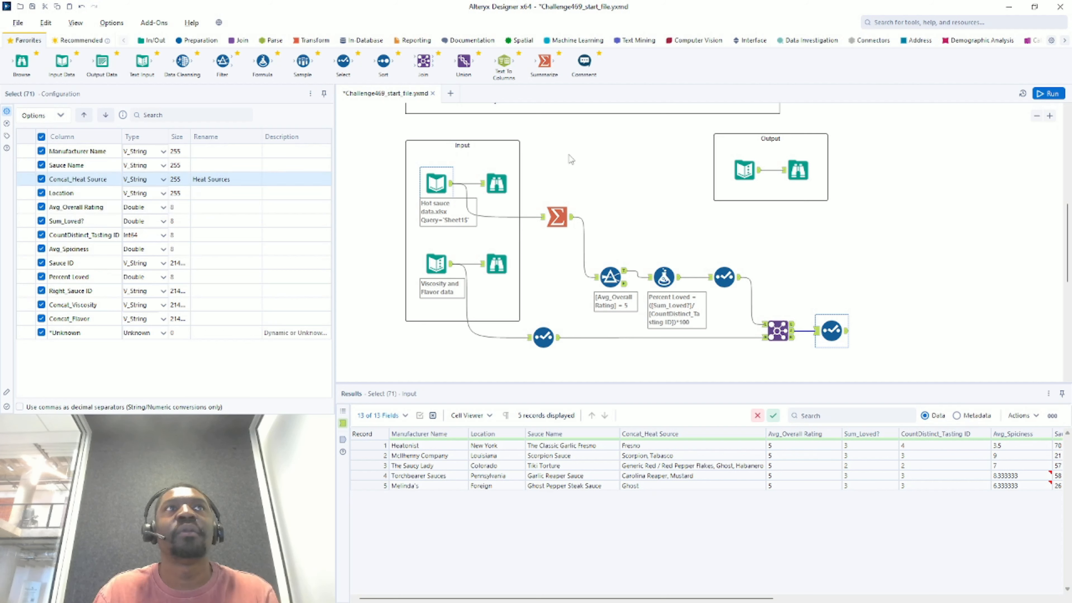
- Check the expected column order and rename Avg_Overall Rating to Overall Rating
left_click(799, 170)
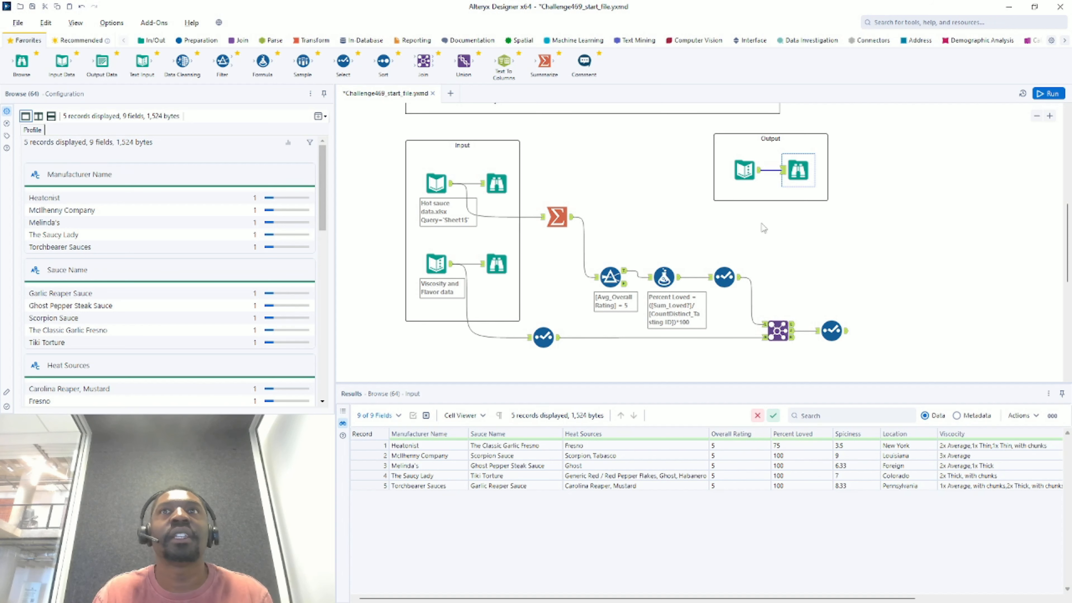
left_click(847, 333)
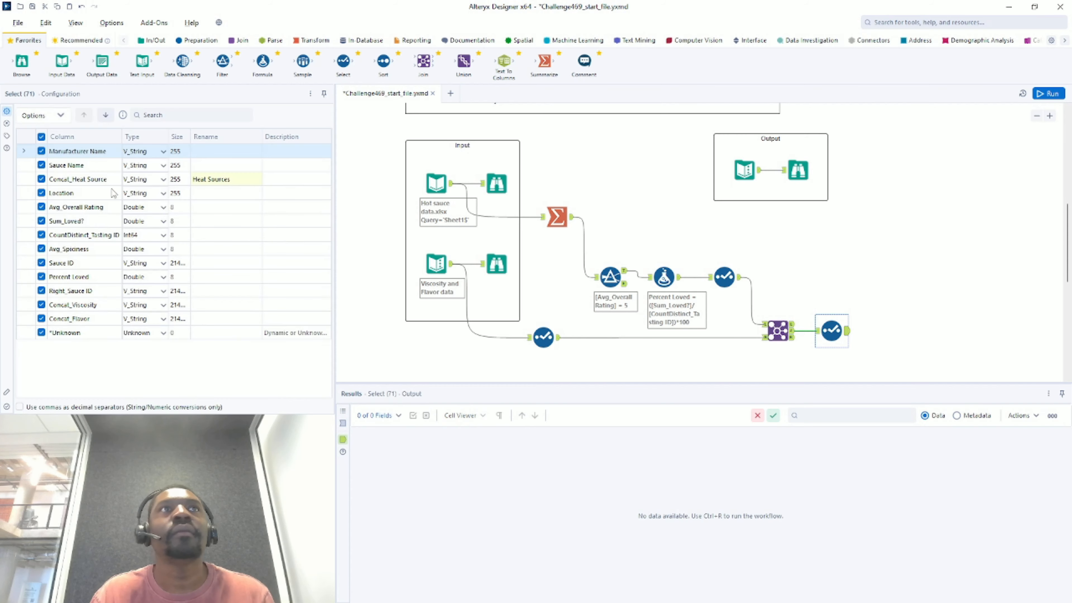
left_click(214, 210)
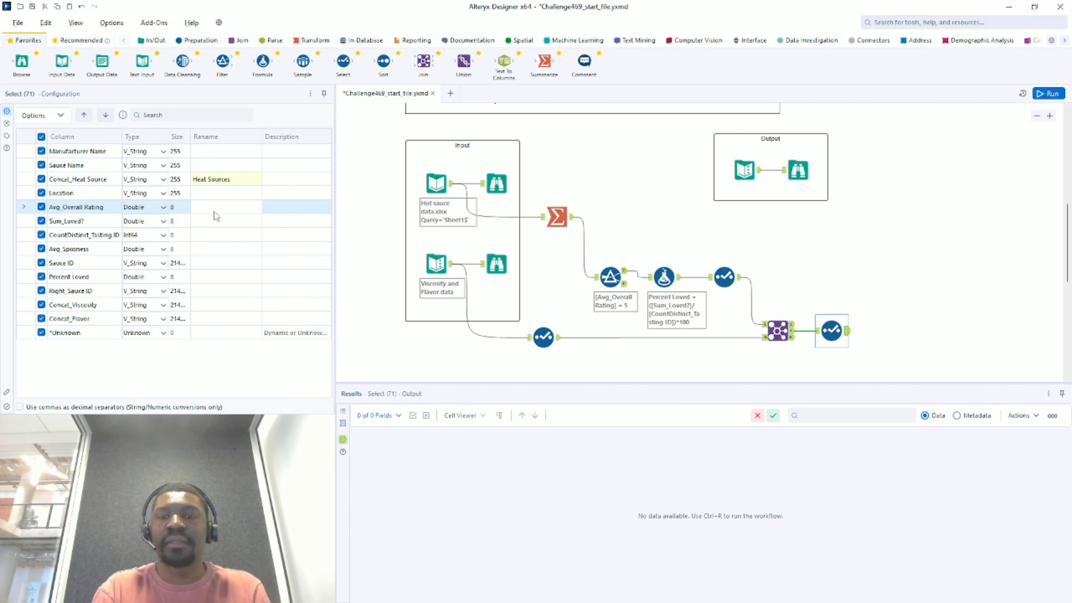
type("Overall")
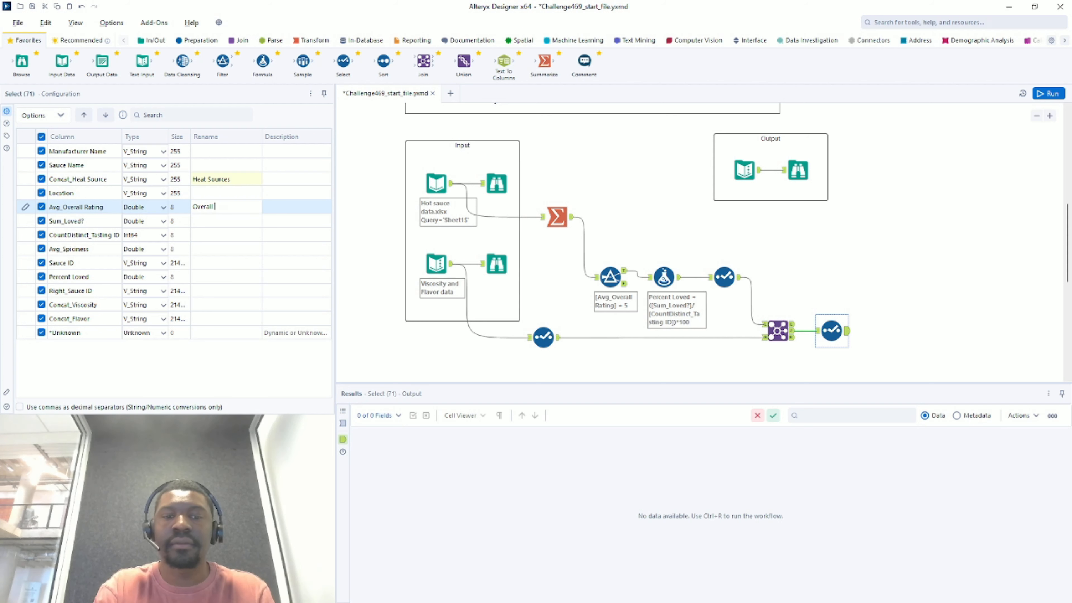
type(" Rating")
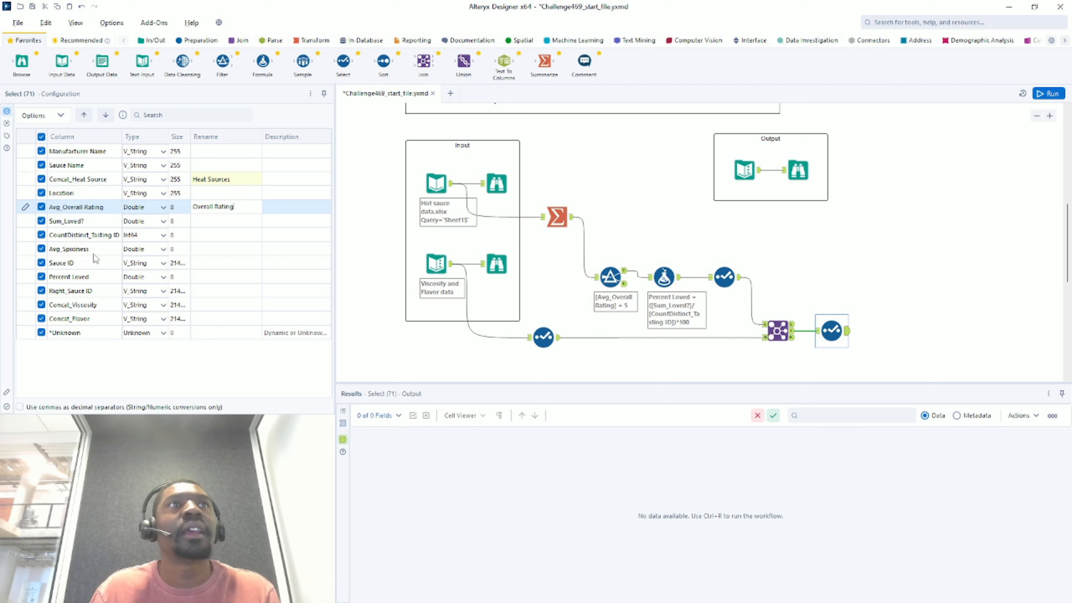
left_click(108, 281)
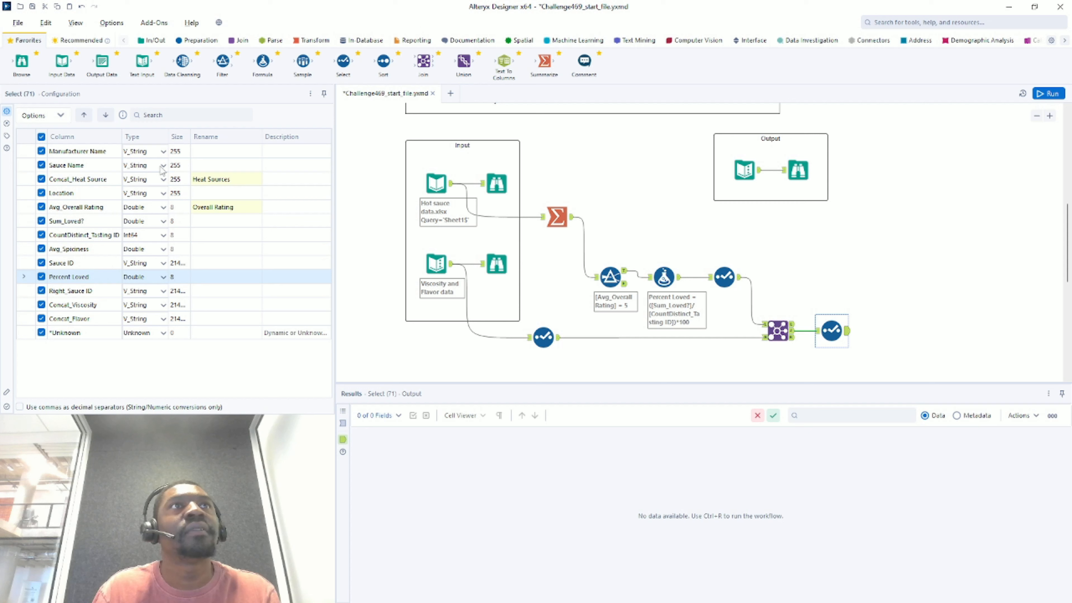
- Move Percent Loved up beneath Avg_Overall Rating and Location below Percent Loved, rechecking the expected table
left_click(85, 116)
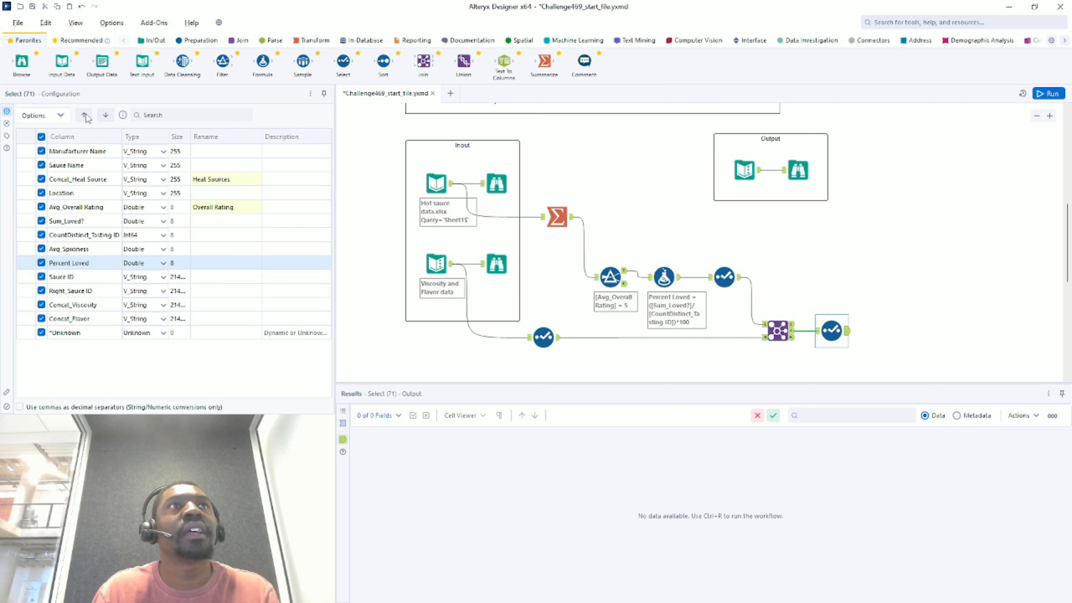
left_click(85, 115)
left_click(85, 115)
left_click(84, 115)
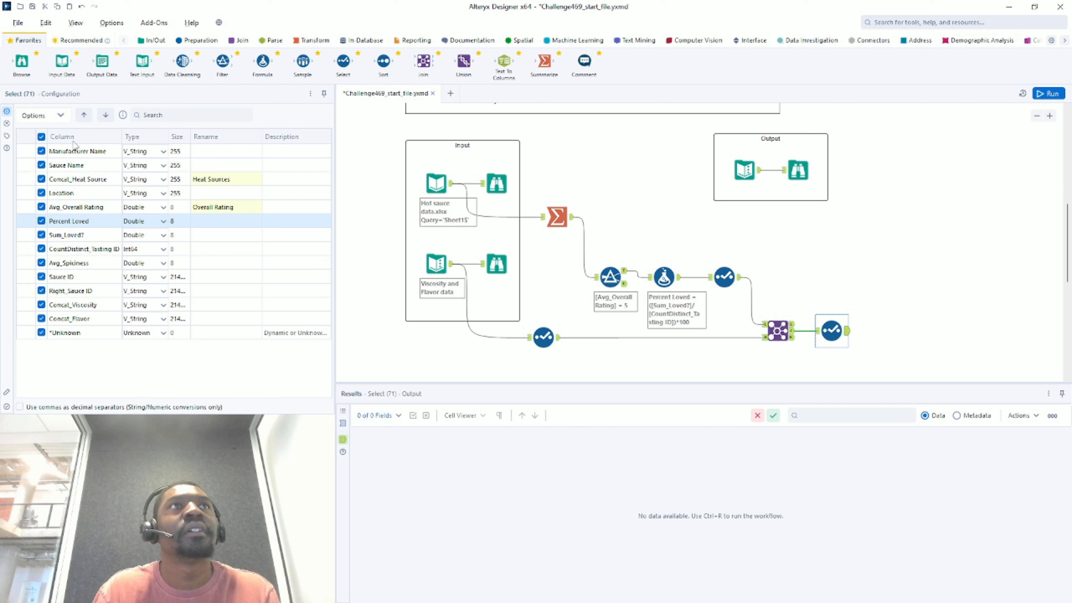
left_click(70, 195)
left_click(105, 115)
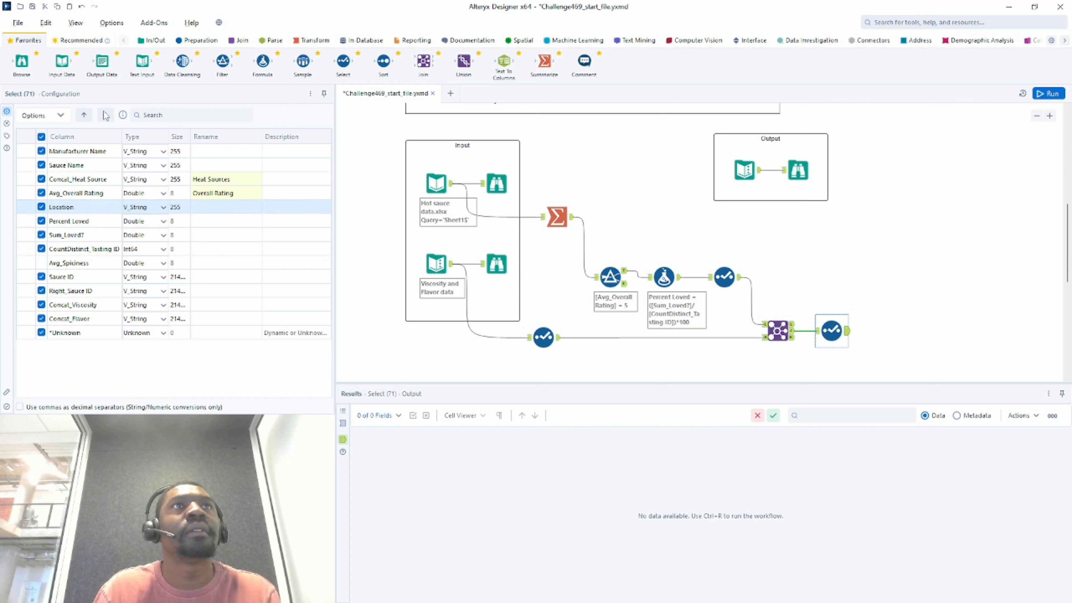
left_click(105, 115)
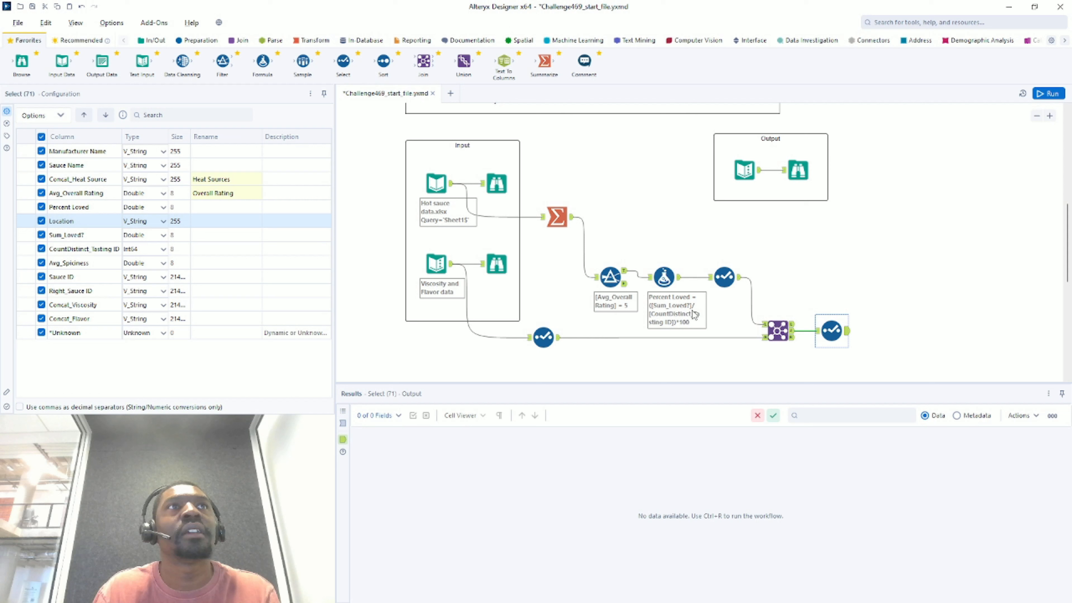
left_click(760, 177)
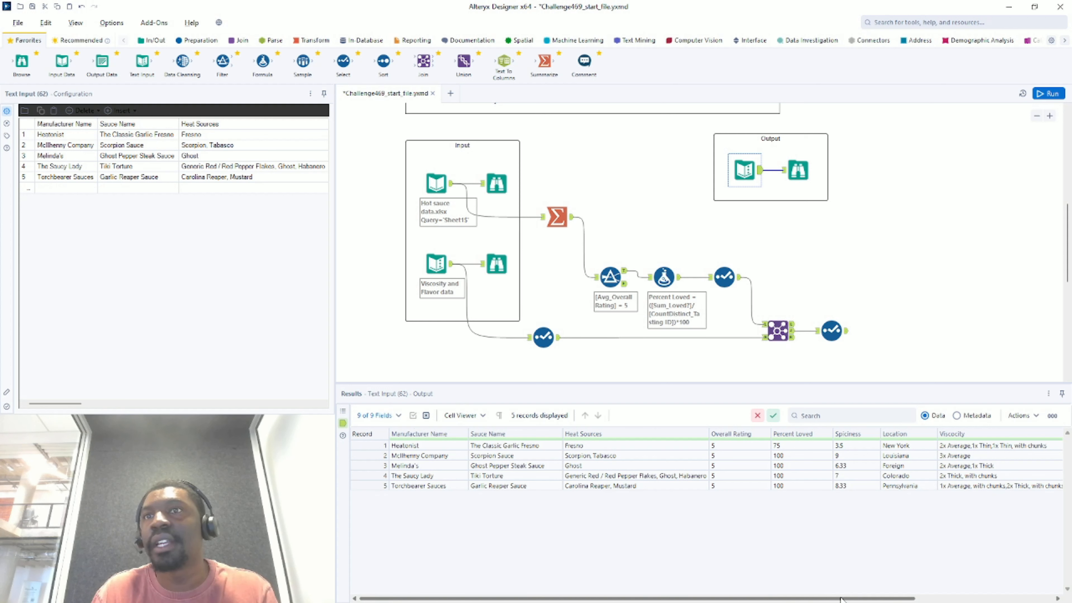
left_click_drag(840, 599, 979, 599)
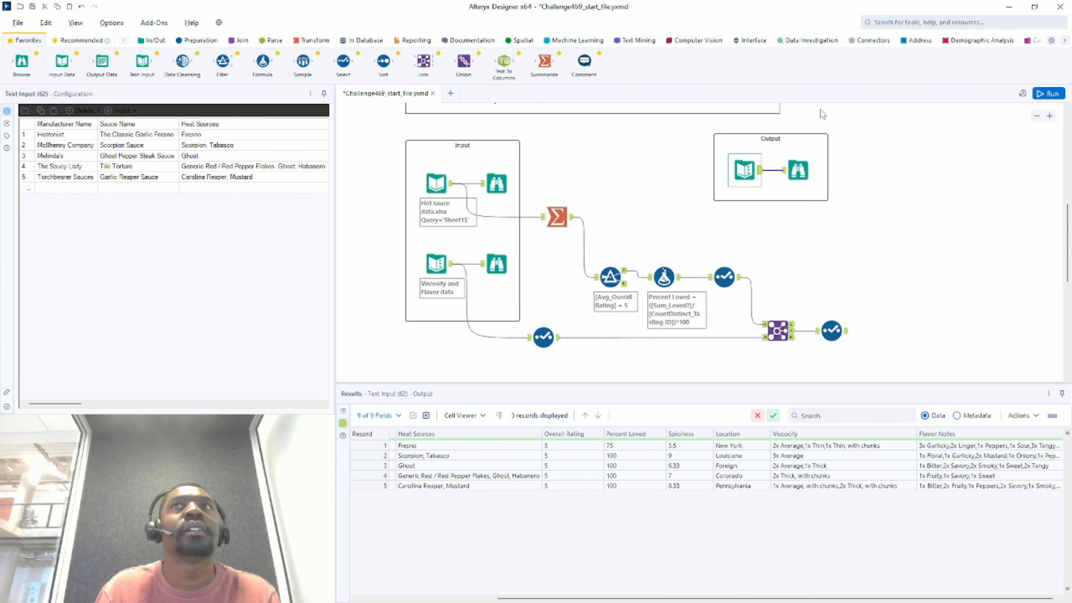
left_click(831, 331)
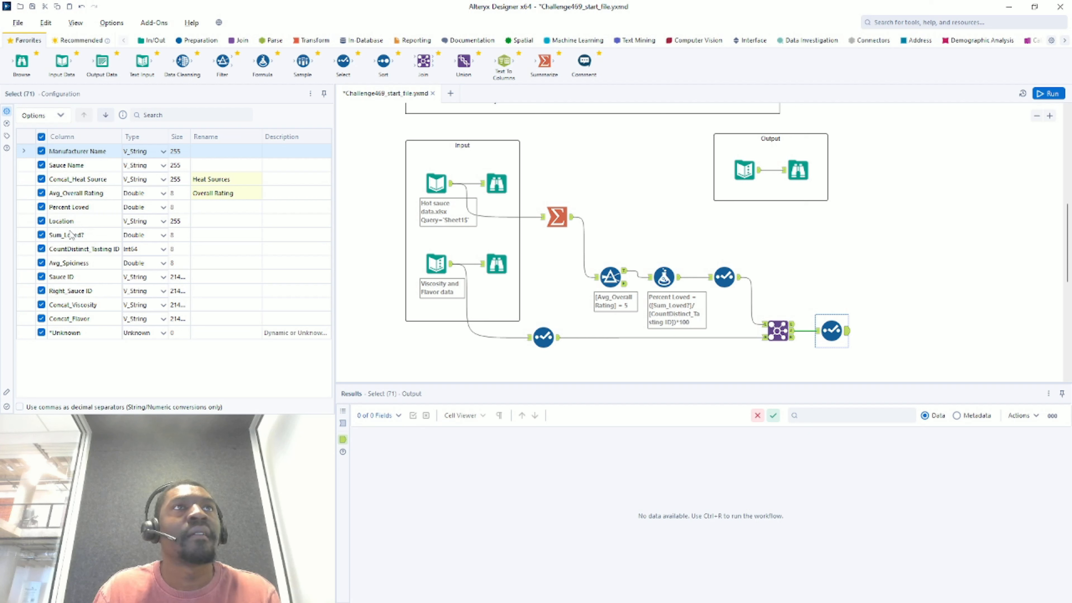
- Move Location, Sum_Loved? and CountDistinct_Tasting ID below Avg_Spiciness and rename Avg_Spiciness to Spiciness
left_click_drag(71, 225, 84, 256)
left_click(106, 114)
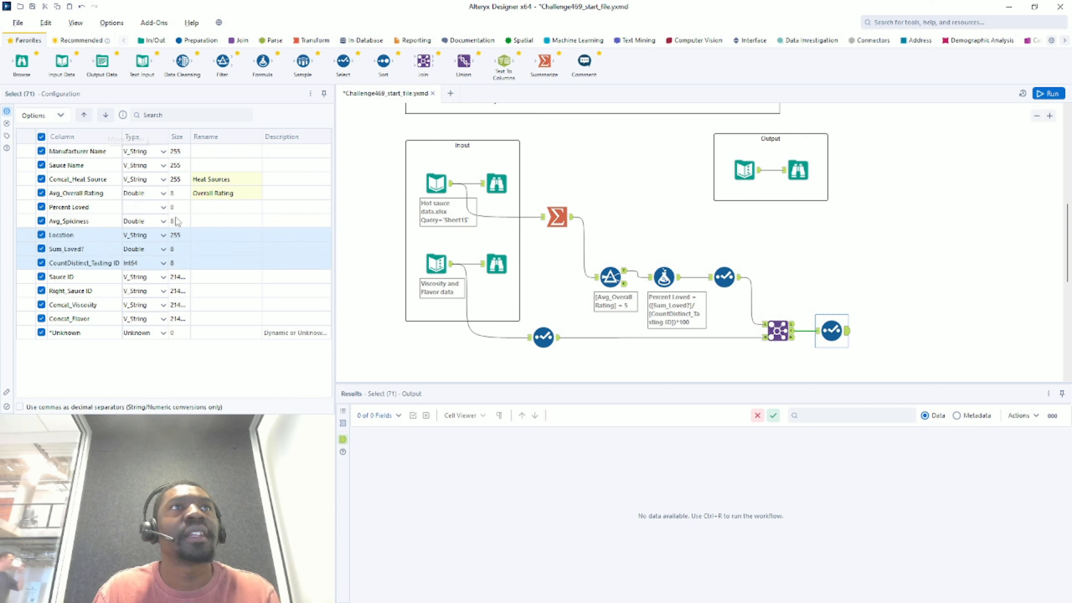
left_click(213, 224)
type("Spic")
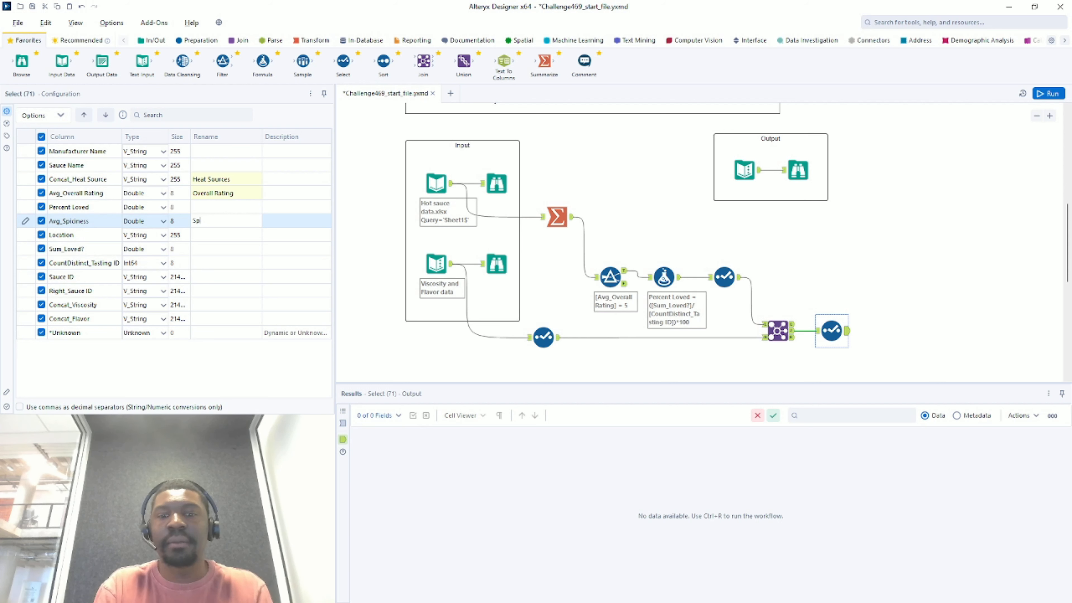
type("iness")
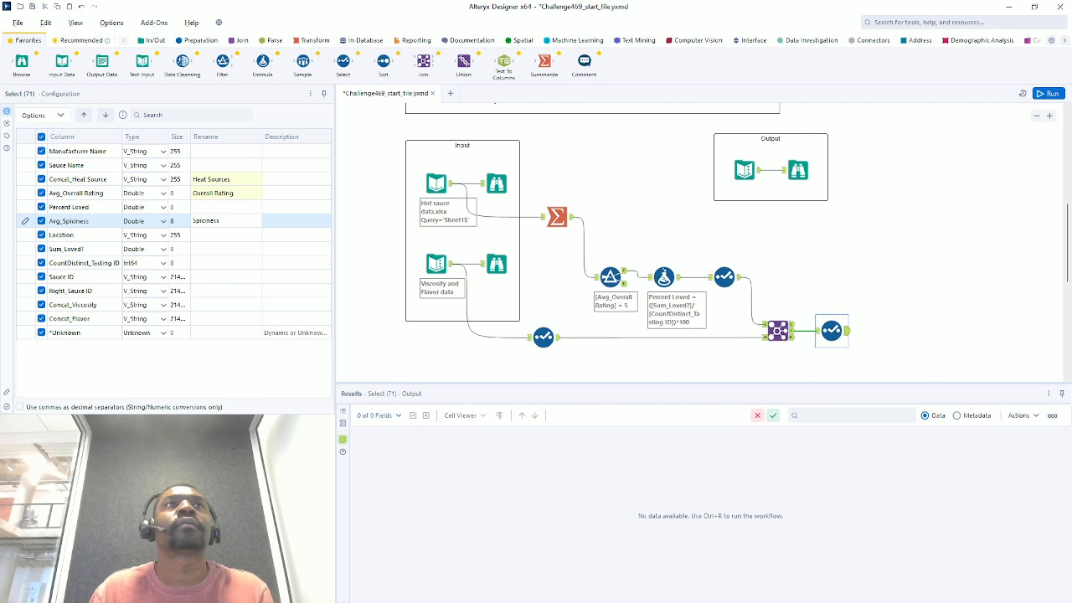
left_click(224, 240)
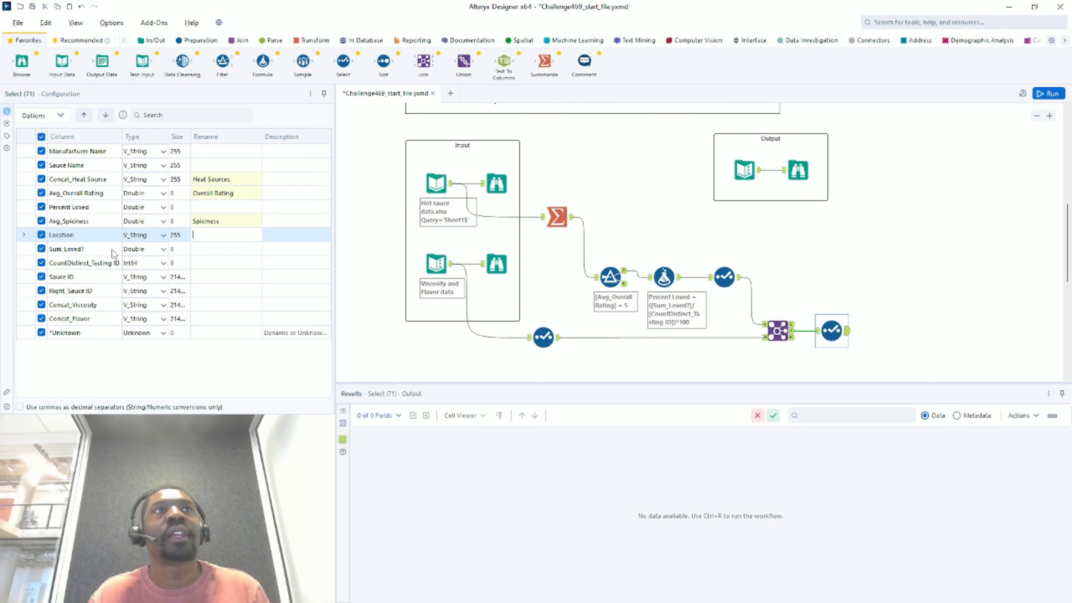
- Place Concat_Viscosity right after Location, rename it Viscosity, and run the workflow
left_click(83, 307)
left_click_drag(87, 250, 90, 290)
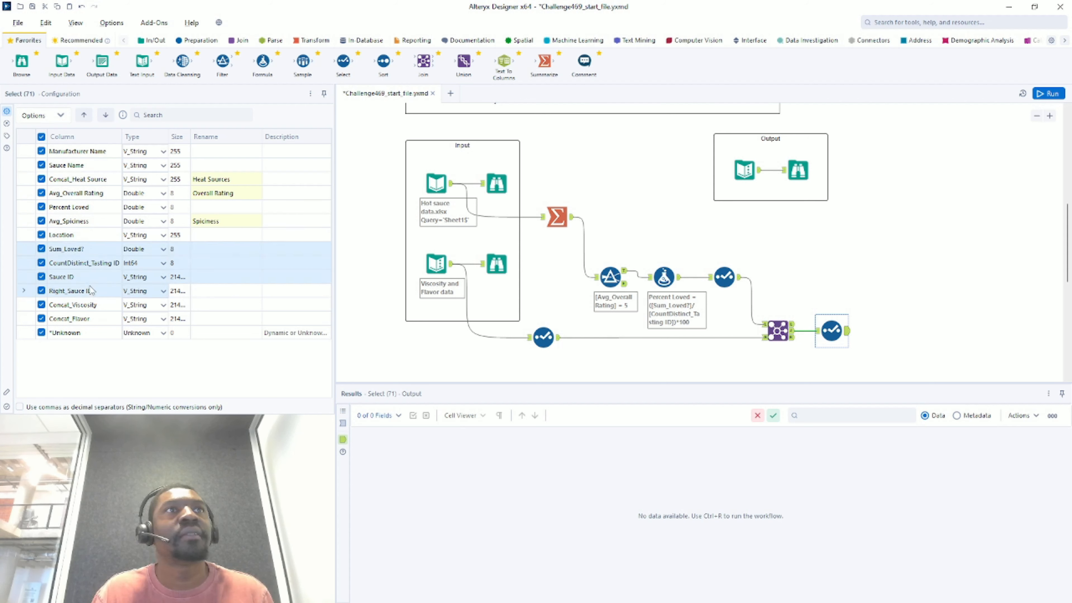
left_click(105, 115)
left_click(219, 249)
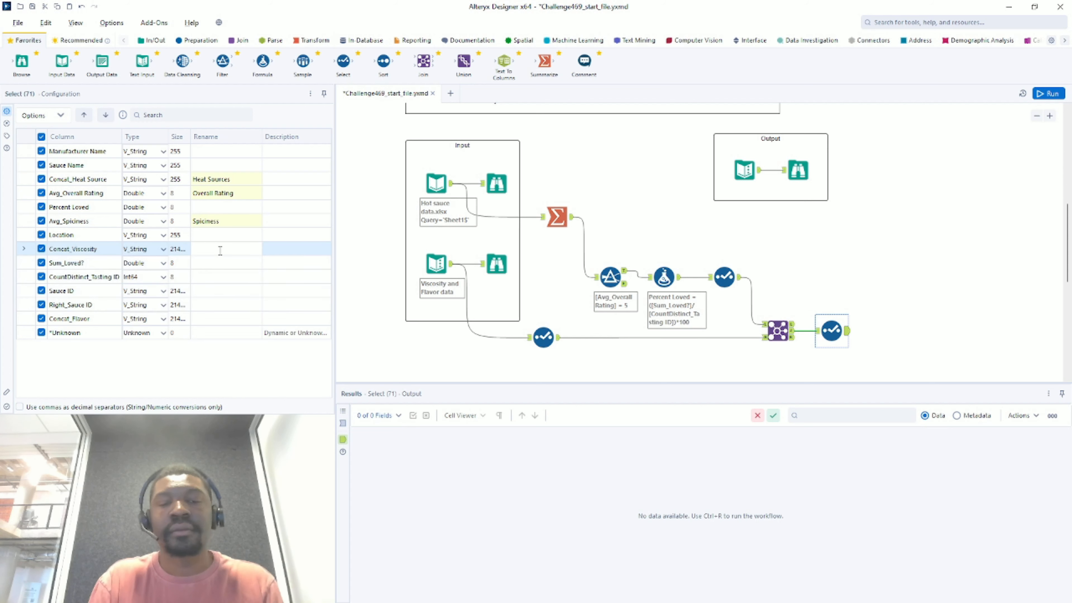
type("Visc")
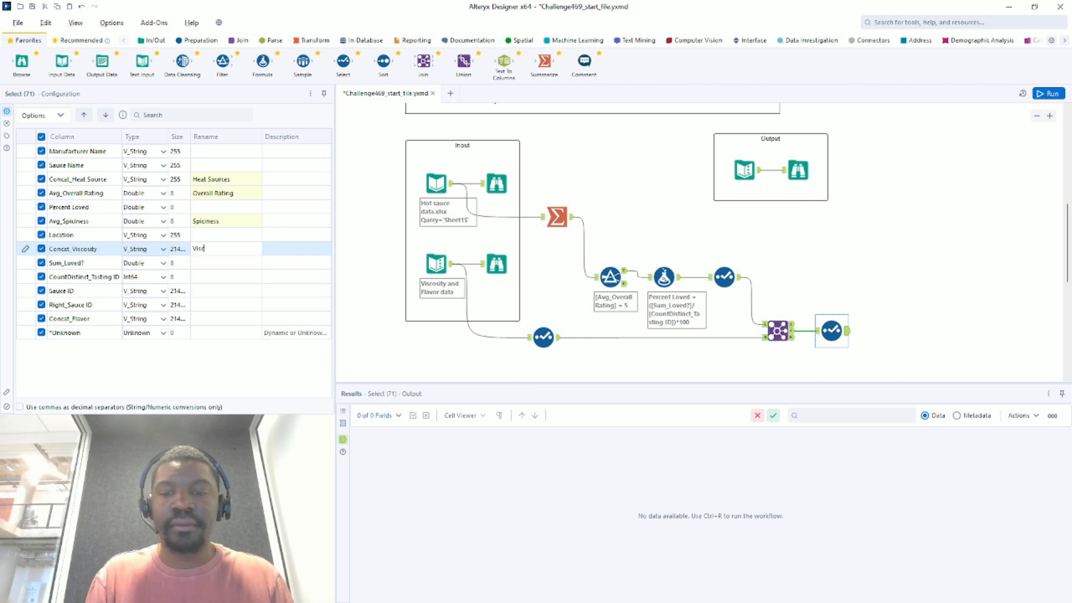
type("osity")
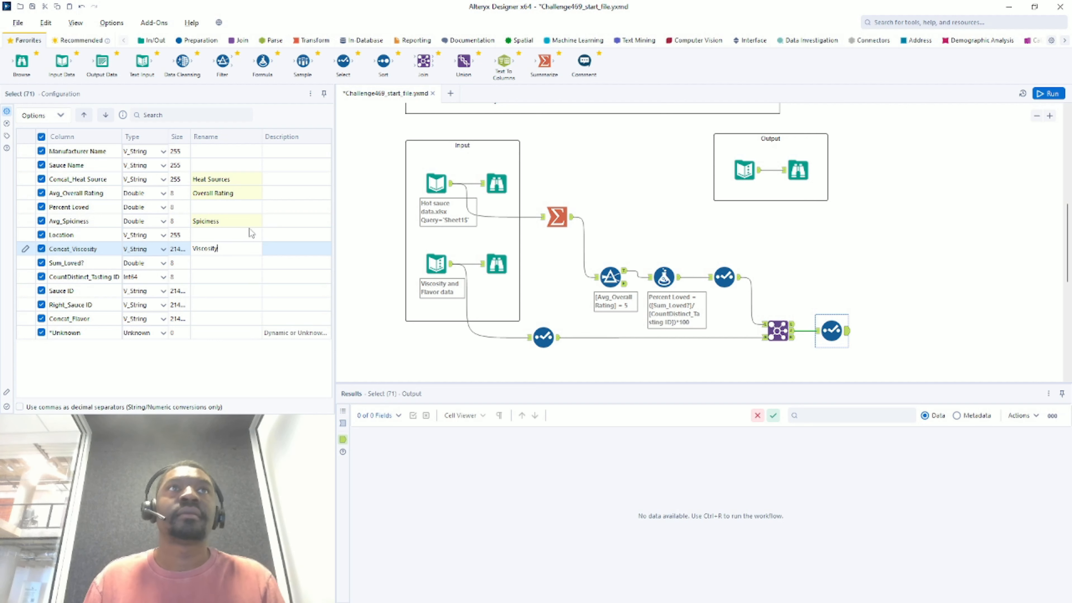
left_click(702, 240)
key("ctrl+r")
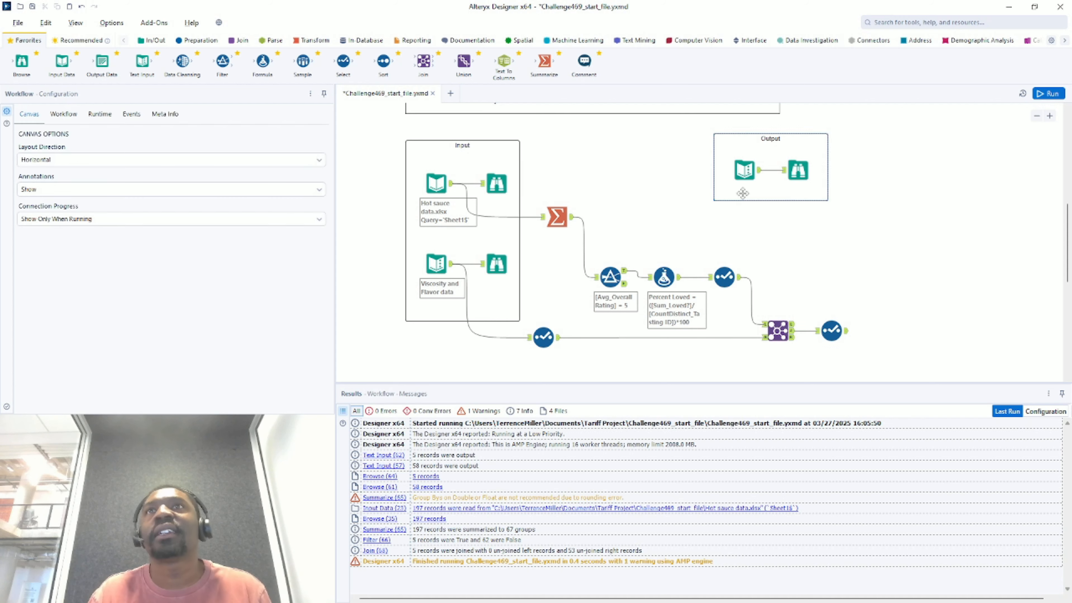
- Compare the expected output table's column order against the final Select's field list
left_click(758, 180)
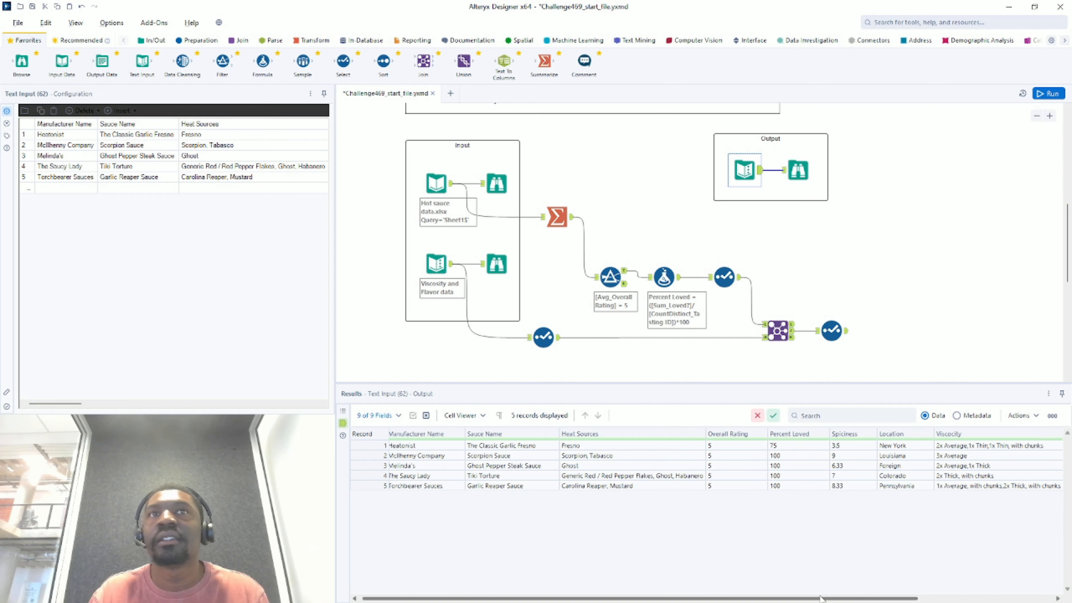
left_click_drag(1008, 493, 706, 524)
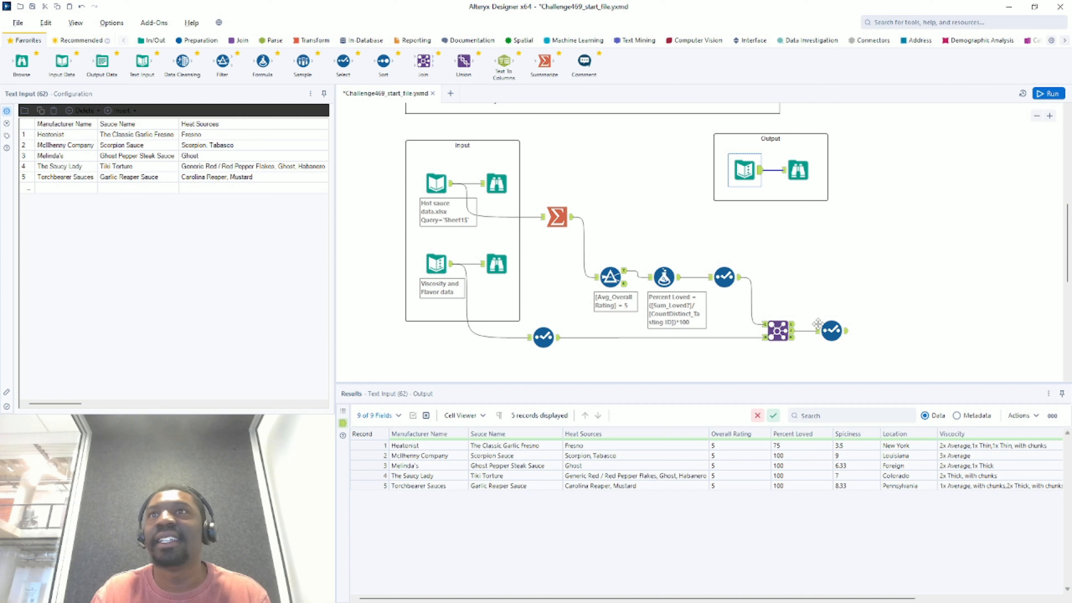
left_click(846, 336)
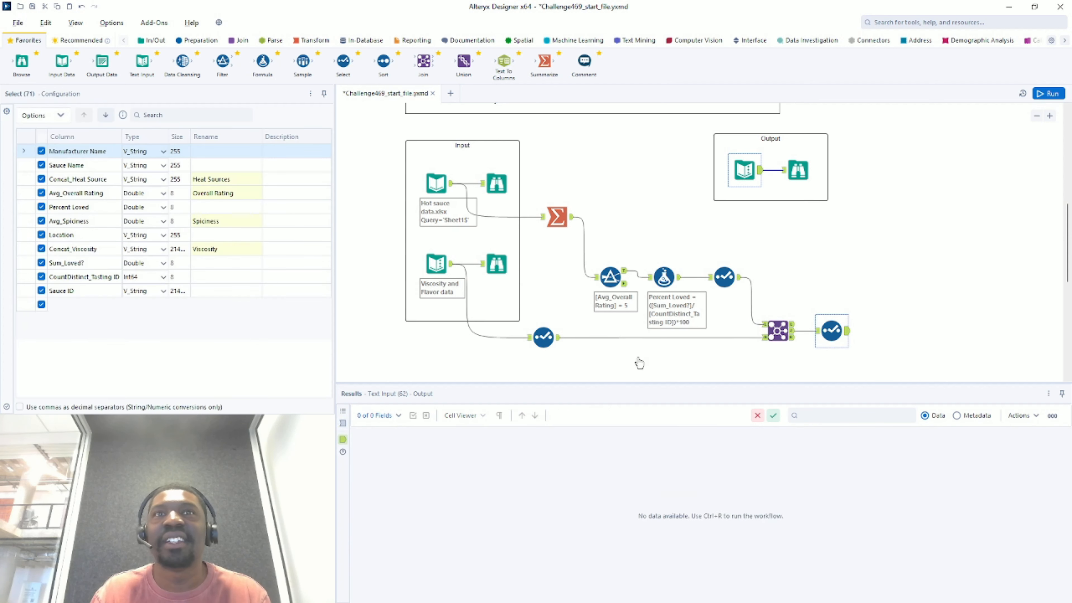
left_click(761, 172)
left_click(758, 173)
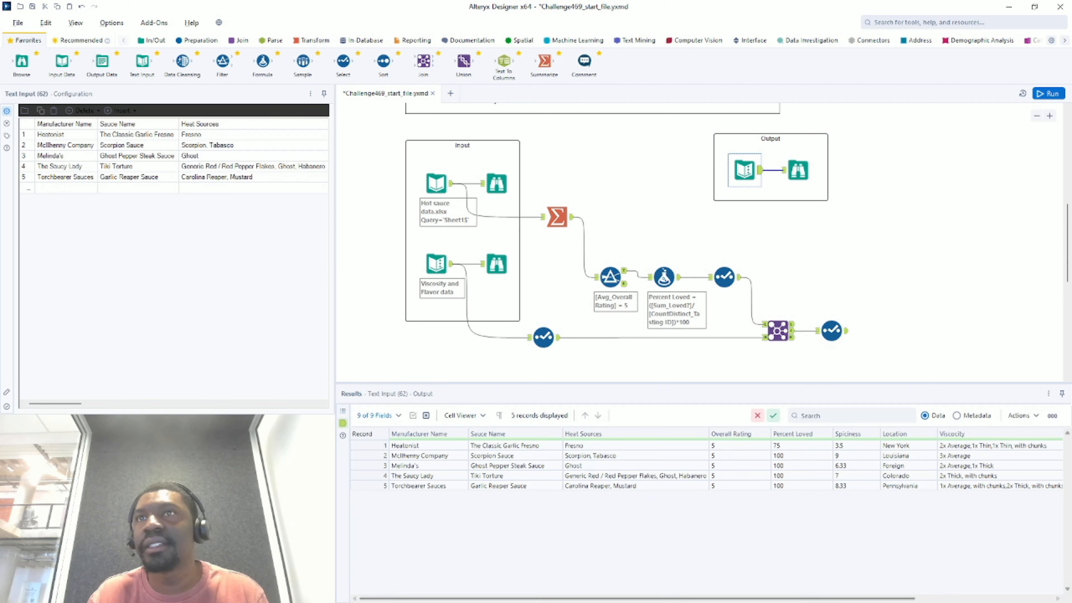
left_click_drag(867, 598, 945, 598)
left_click(831, 330)
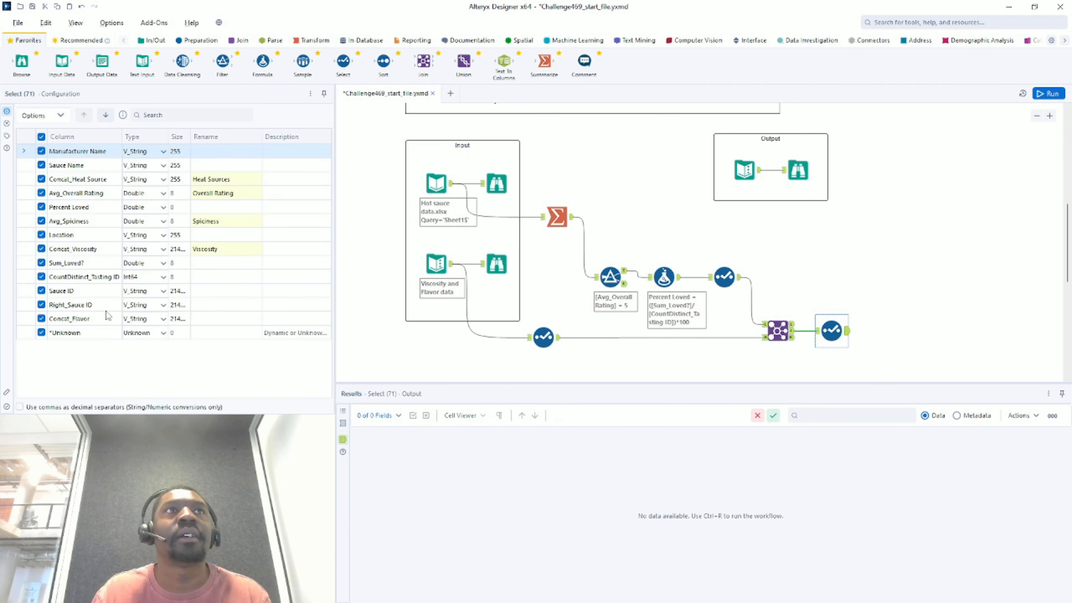
- Rename Concat_Flavor to Flavor Notes and move Right_Sauce ID, Sum_Loved?, CountDistinct_Tasting ID and Sauce ID below it
left_click(198, 320)
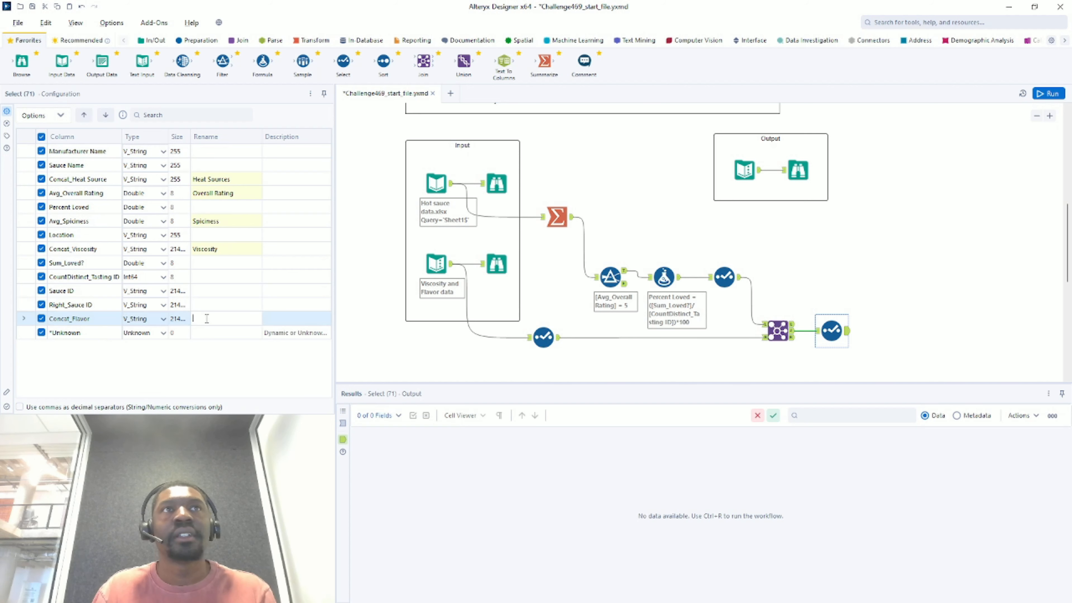
type("Flavor Notes")
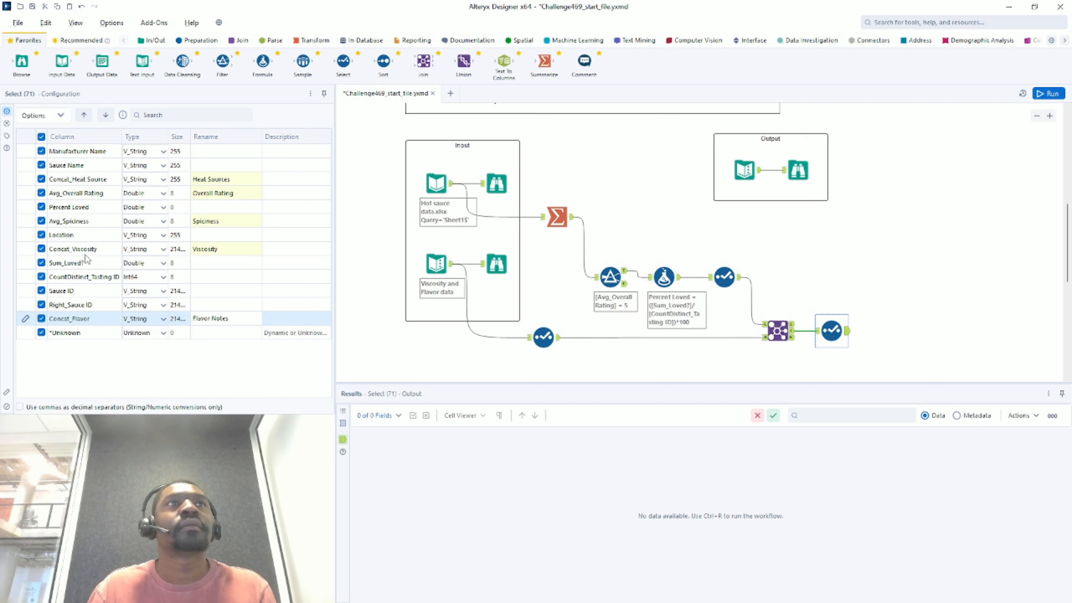
left_click_drag(85, 262, 104, 306)
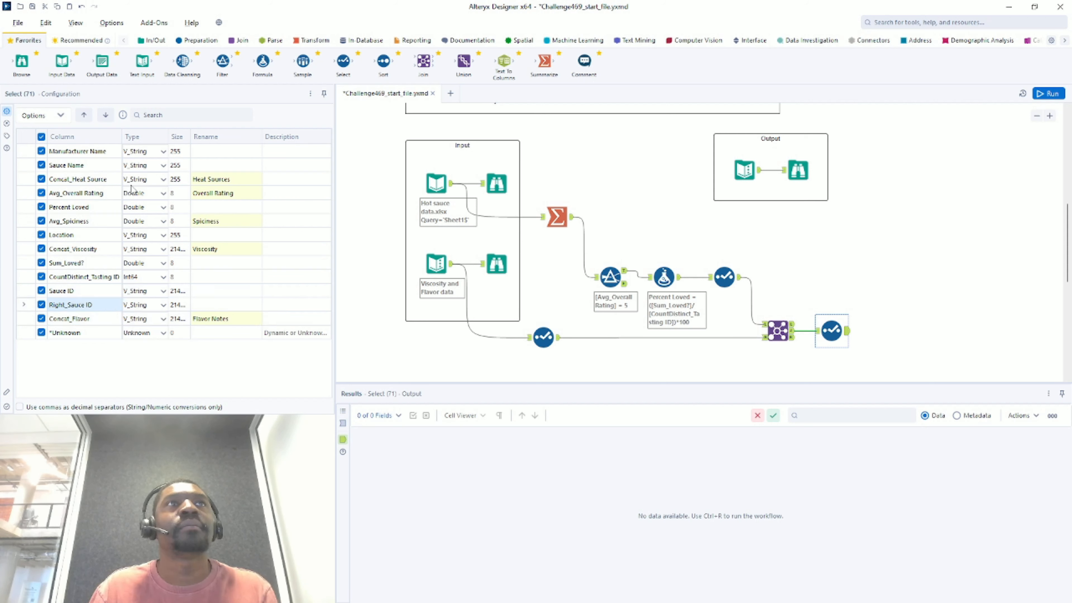
left_click(106, 115)
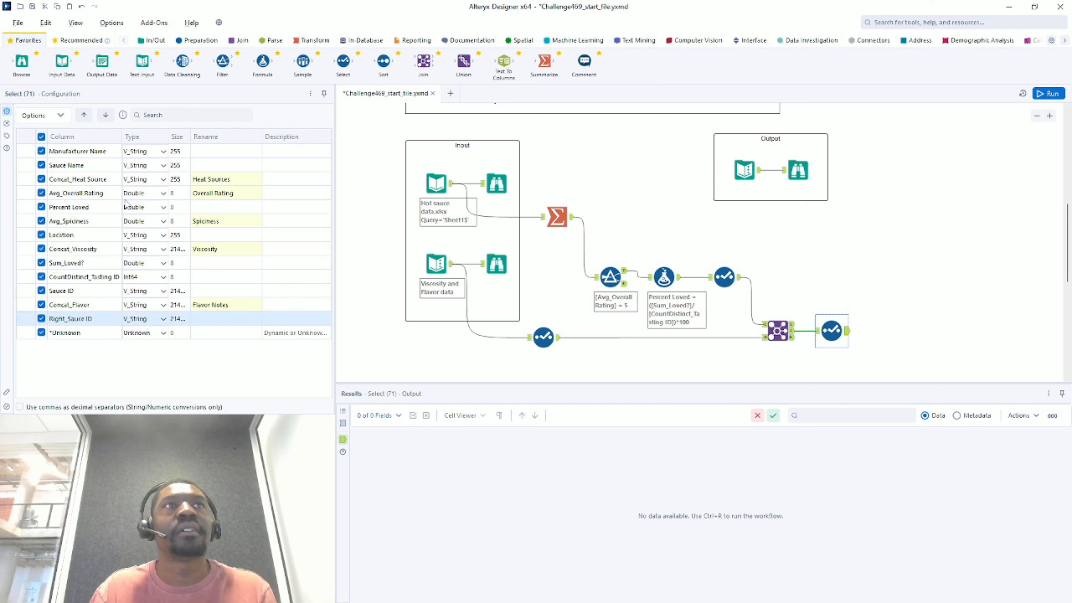
left_click(92, 279)
left_click_drag(97, 263, 102, 291)
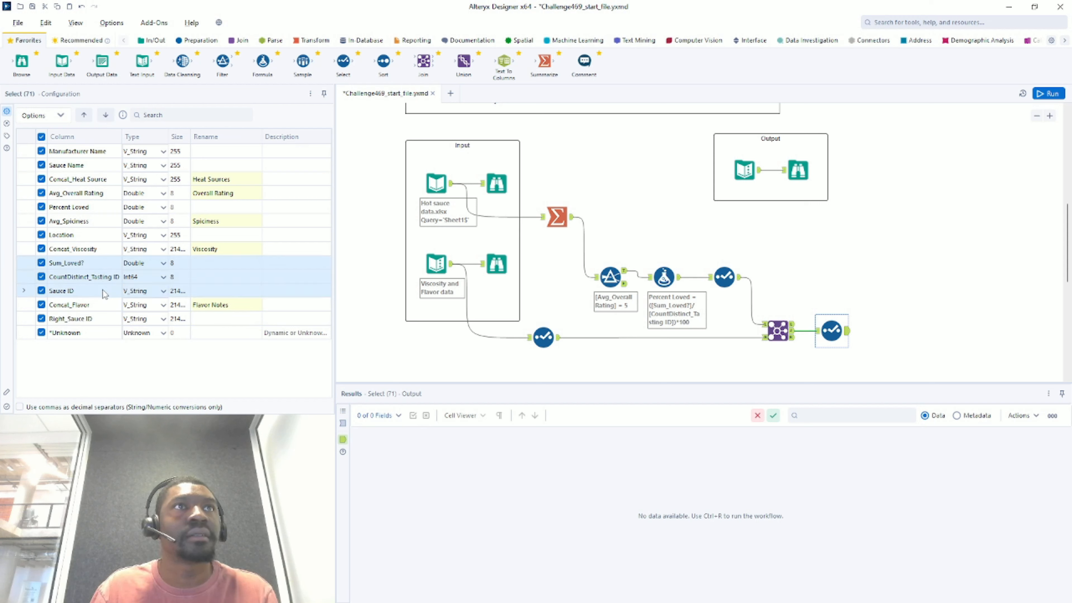
left_click(105, 115)
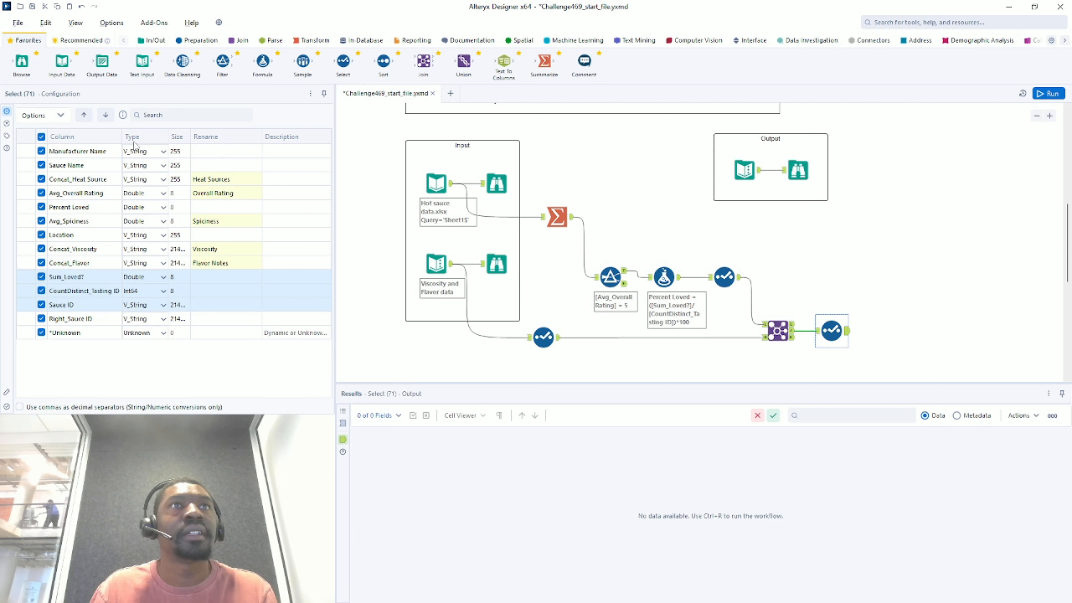
- Exclude Sum_Loved?, CountDistinct_Tasting ID, Sauce ID and Right_Sauce ID, then rerun
left_click(41, 277)
left_click(41, 291)
left_click(41, 305)
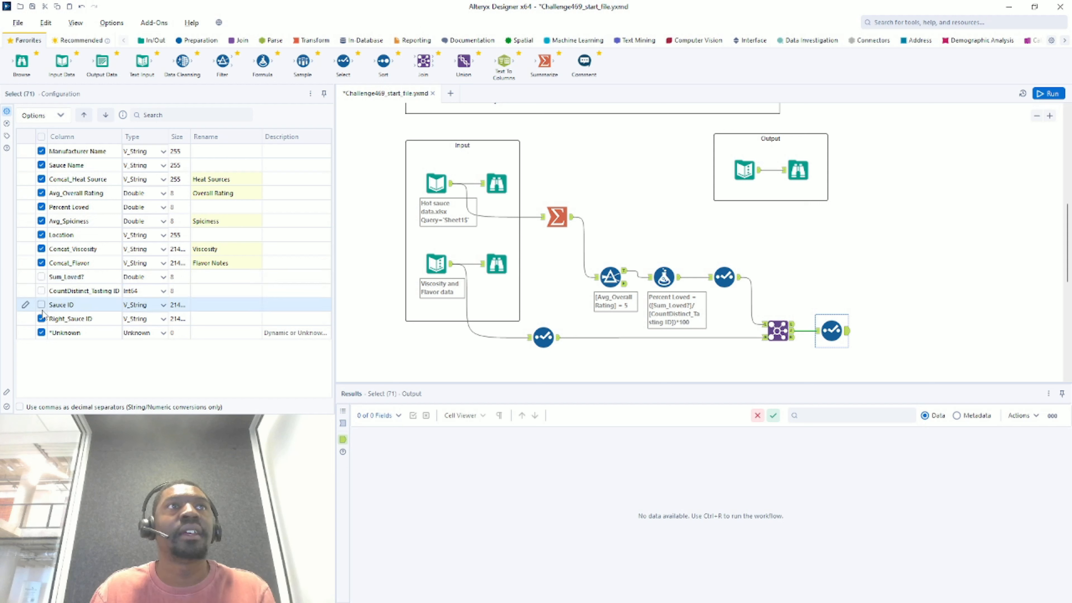
left_click(45, 318)
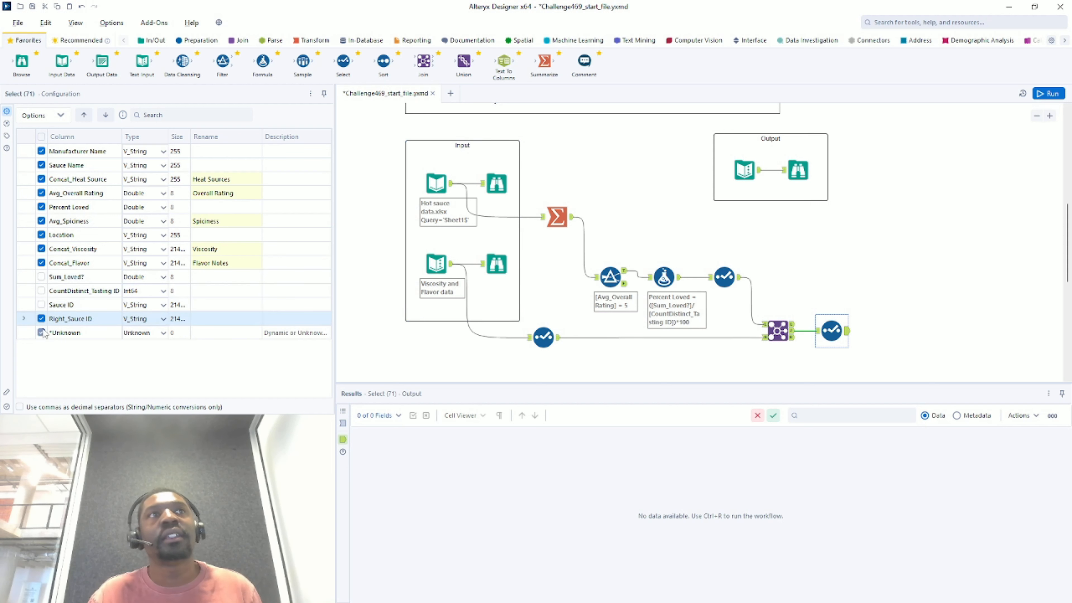
left_click(42, 319)
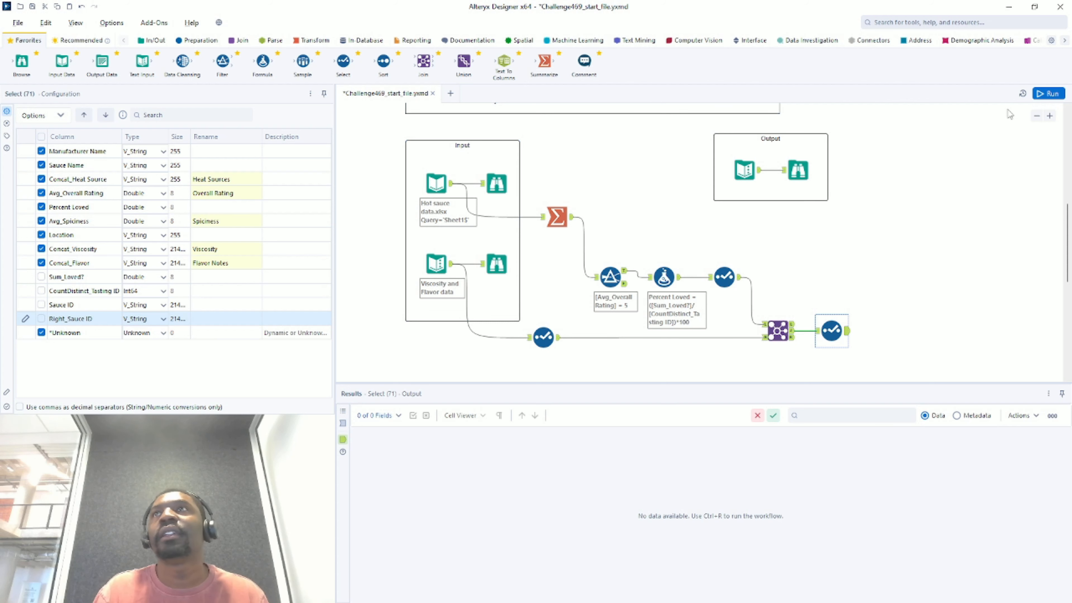
left_click(1052, 95)
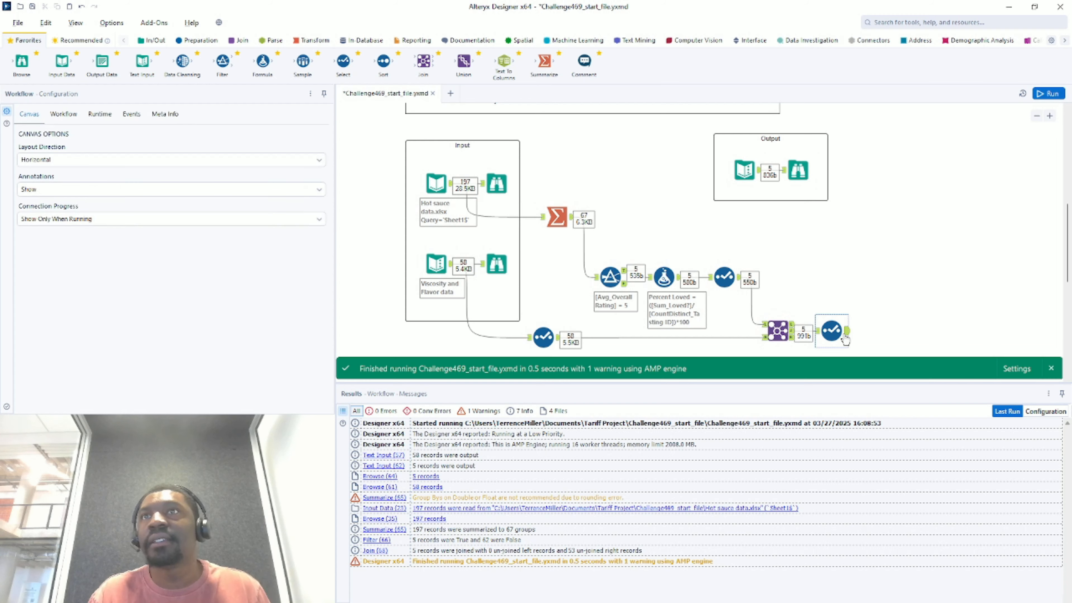
- Compare the final Select's results with the expected output's manufacturer names
left_click(833, 331)
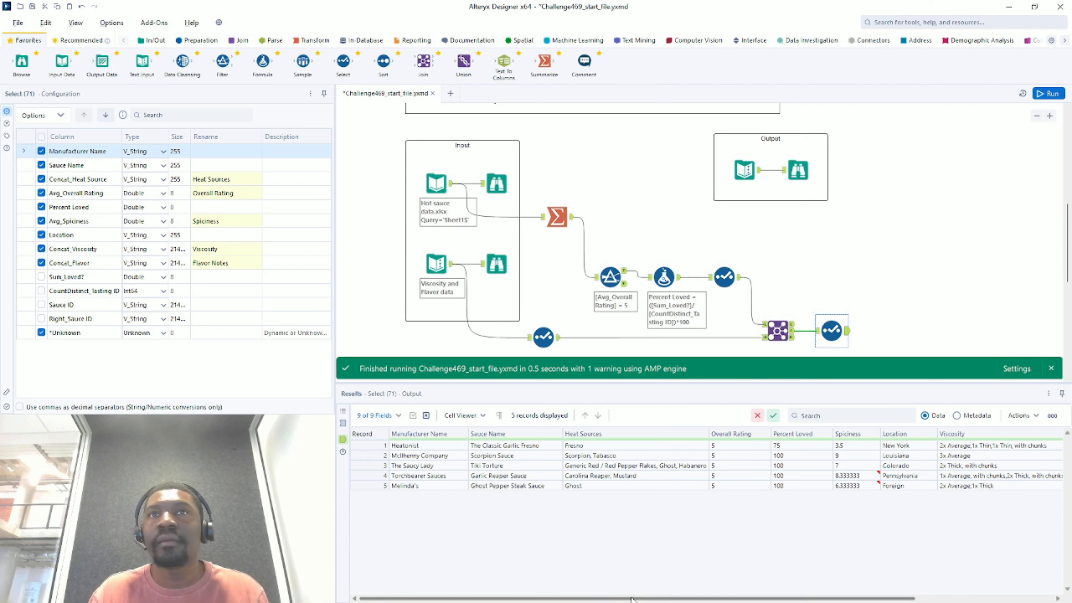
left_click_drag(612, 597, 503, 599)
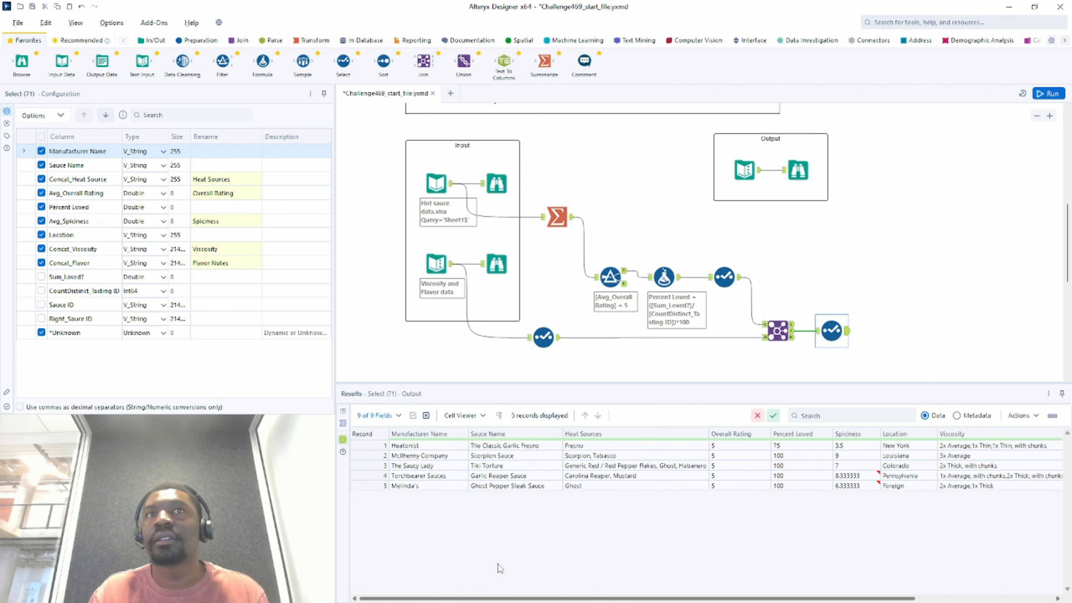
left_click(804, 170)
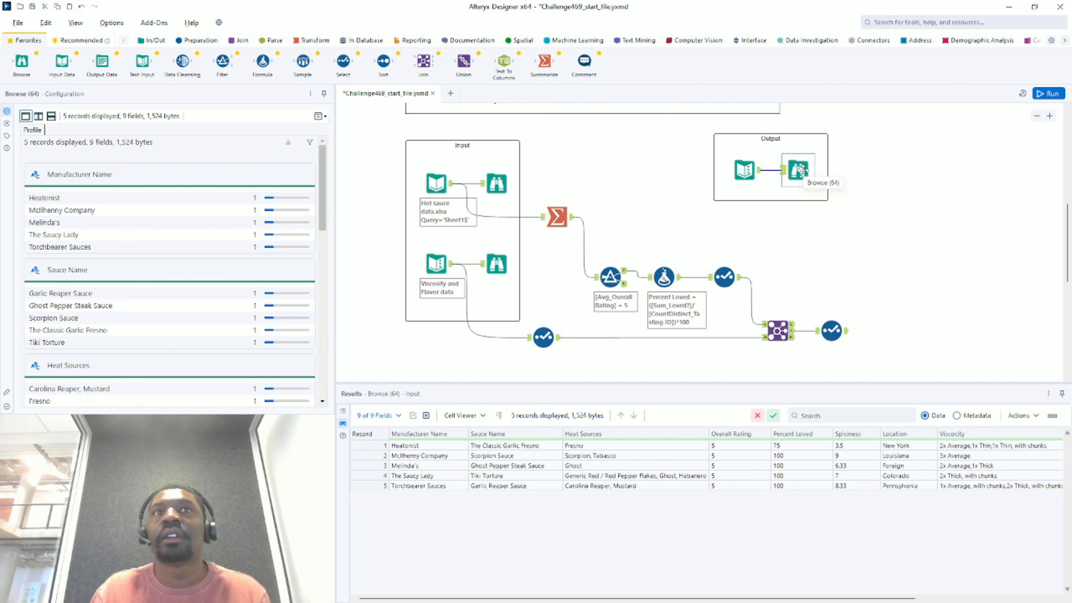
left_click_drag(420, 444, 474, 479)
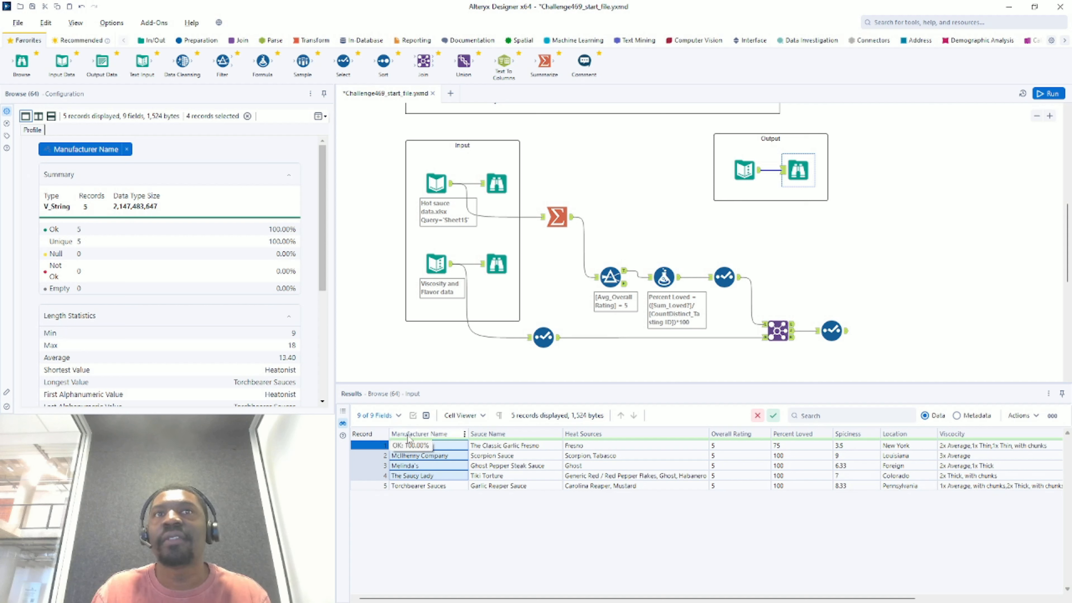
- Check the Torchbearer, Melinda's and Saucy Lady order and Spiciness decimals, then add a Sort tool after Select
left_click(442, 487)
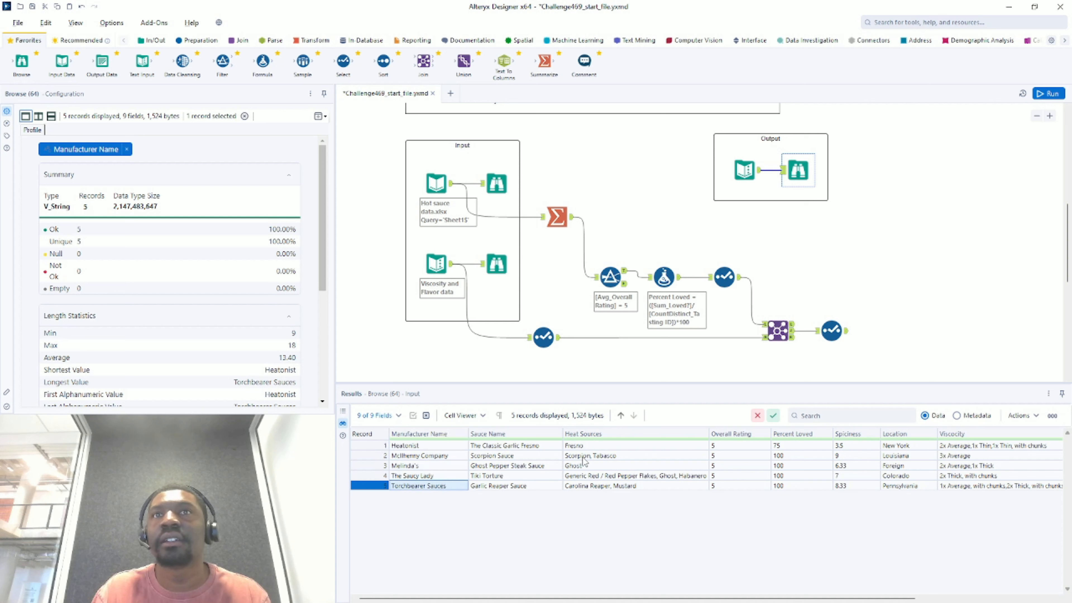
left_click(409, 463)
left_click(415, 485)
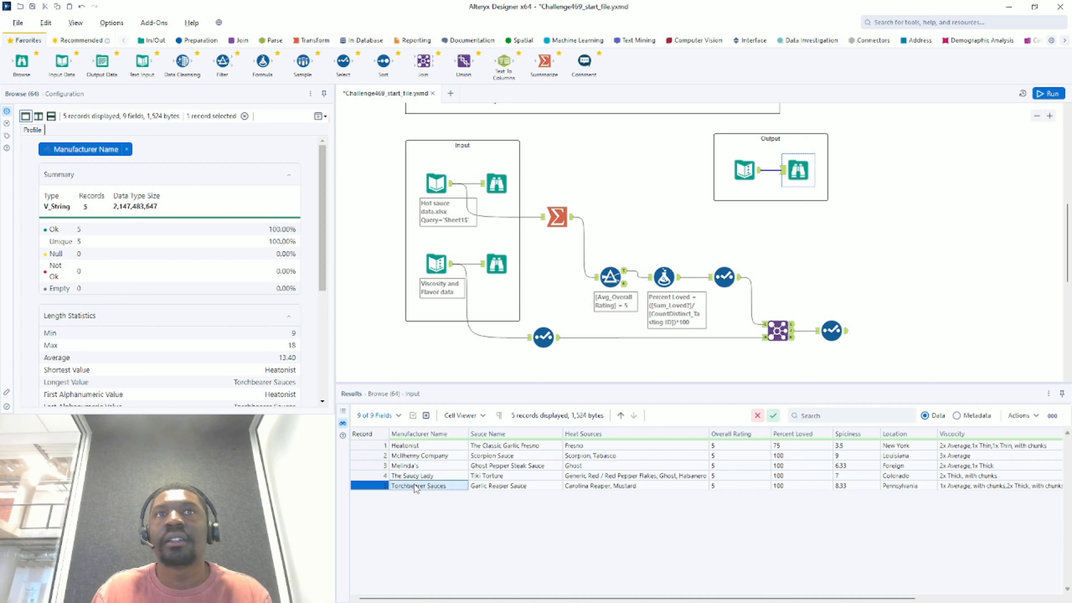
left_click(416, 476)
left_click(418, 486)
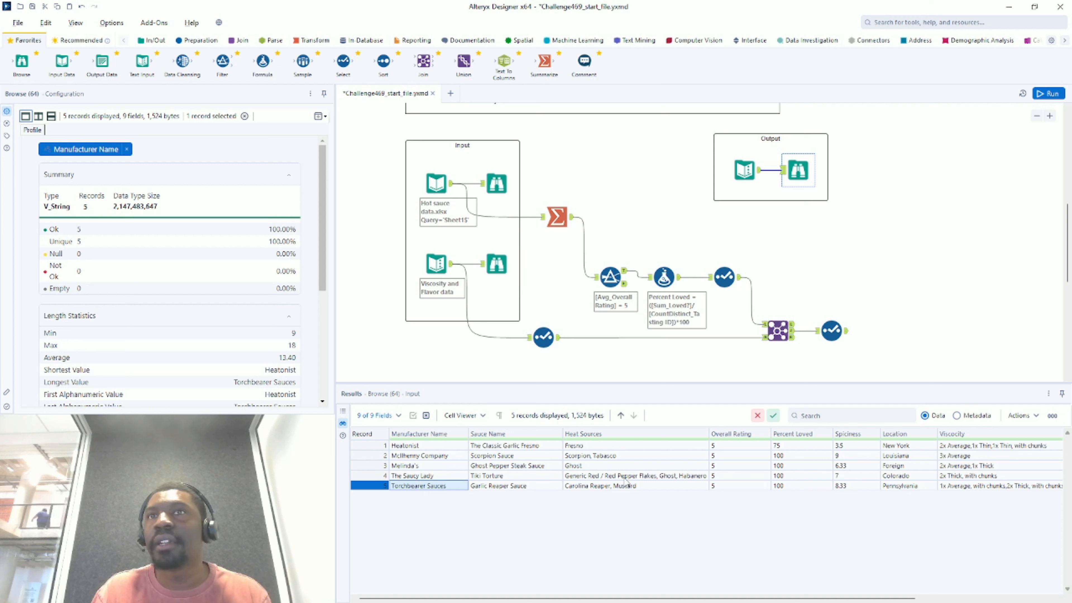
left_click_drag(854, 447, 857, 487)
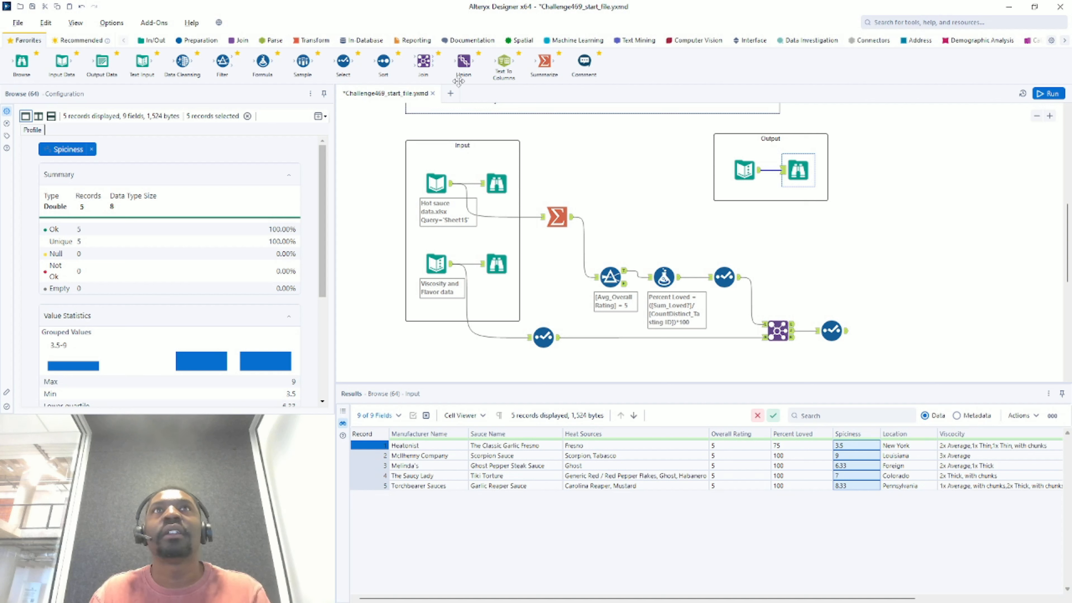
left_click_drag(383, 63, 879, 330)
- Sort by Manufacturer Name ascending and run the workflow
left_click(95, 173)
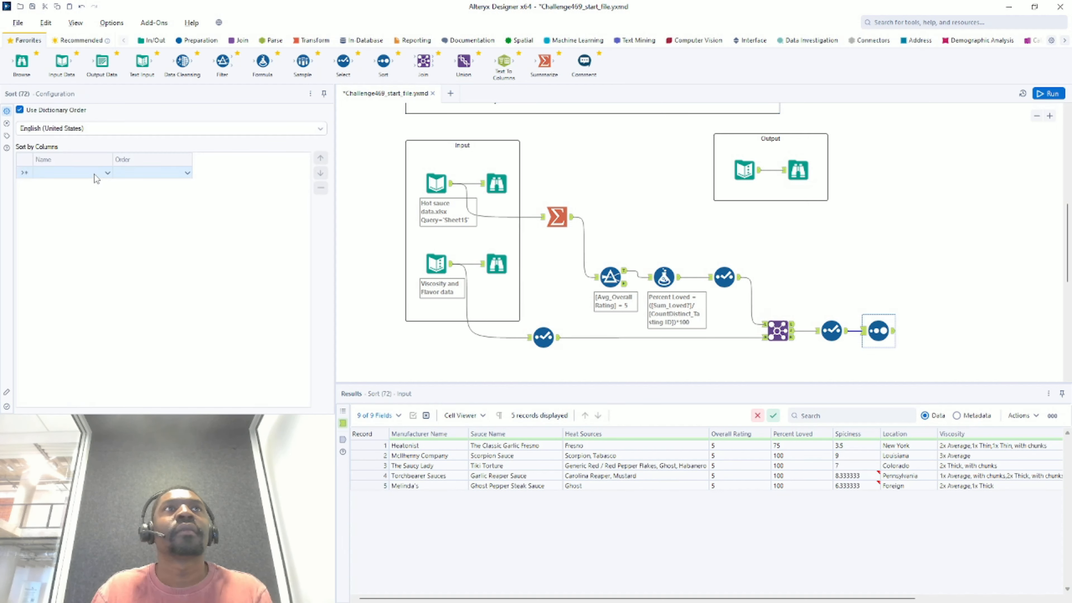
left_click(95, 173)
left_click(82, 185)
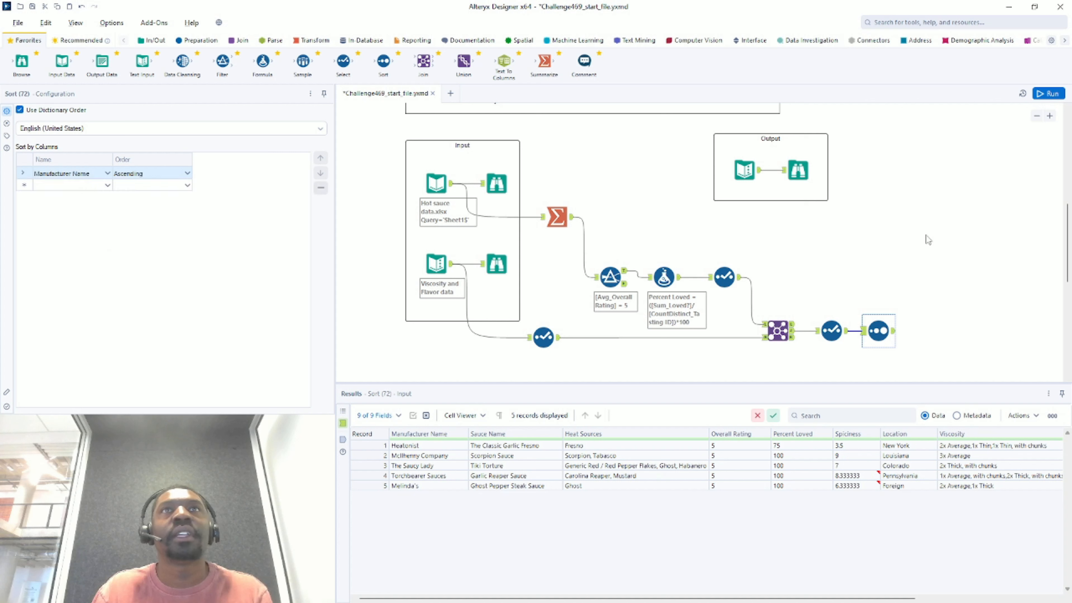
left_click(1047, 94)
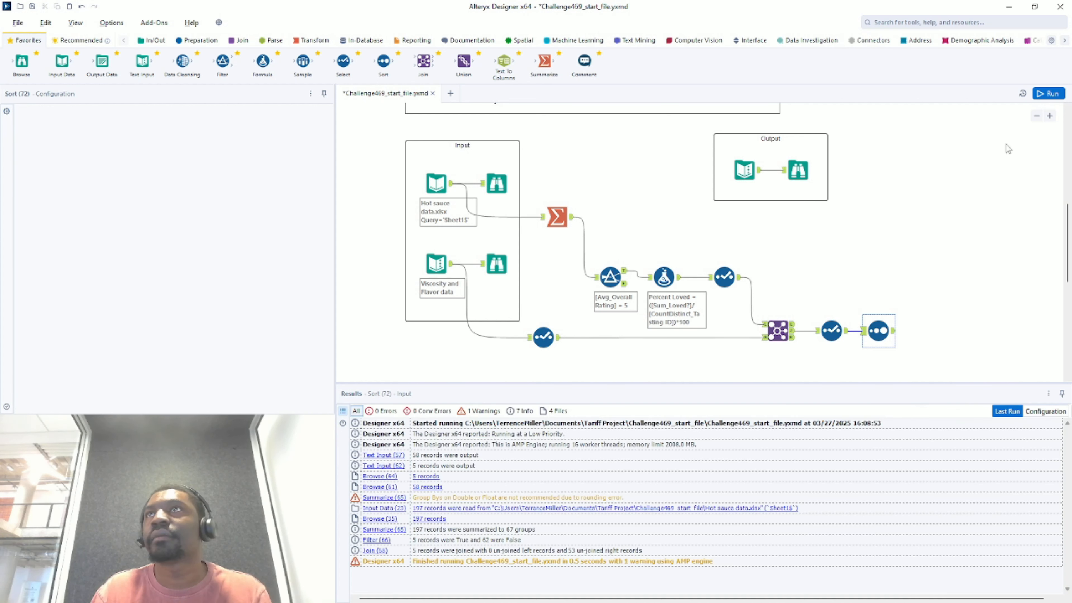
left_click(1048, 93)
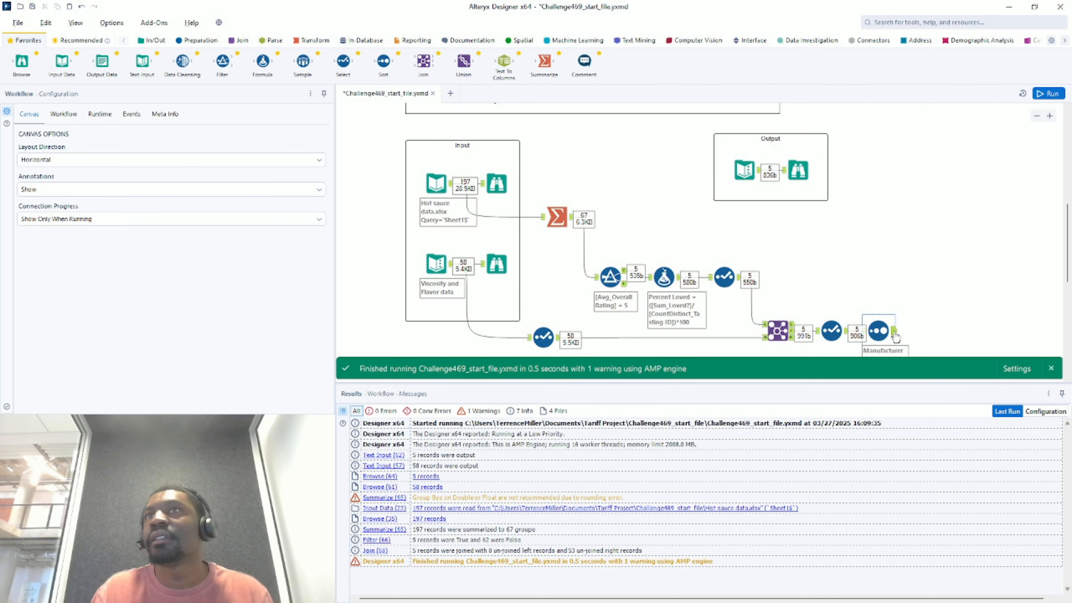
- Check the sorted records and their Spiciness values against the final output
left_click(895, 334)
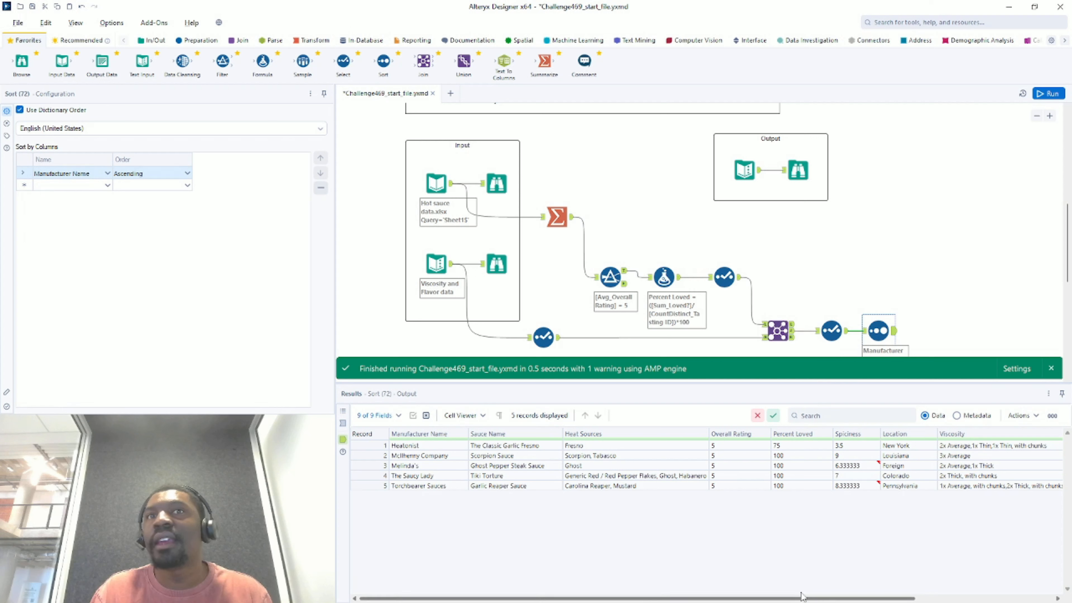
left_click_drag(860, 450, 858, 488)
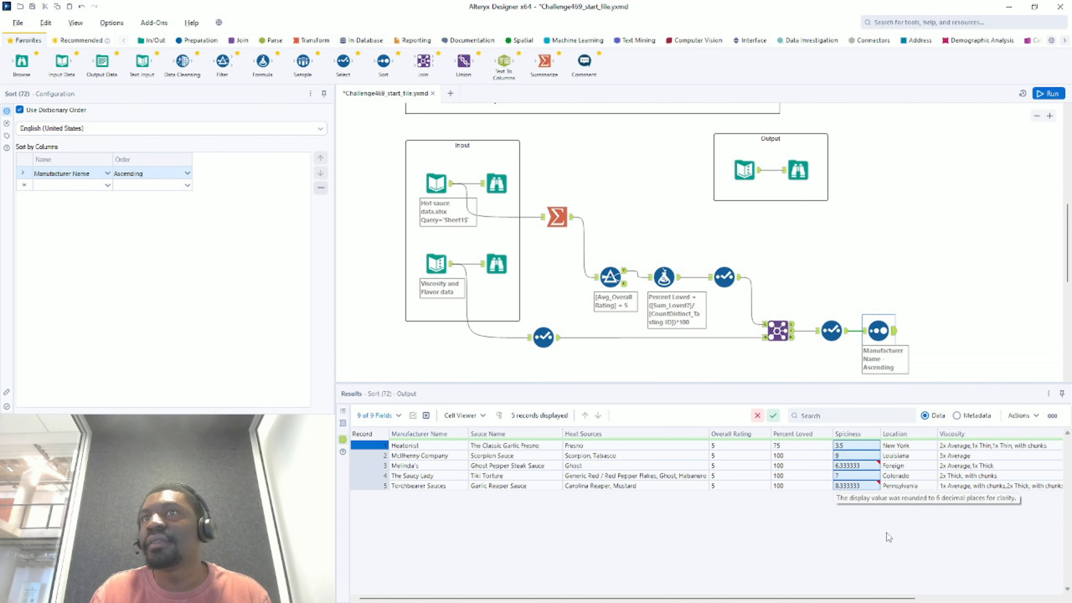
left_click_drag(848, 597, 730, 583)
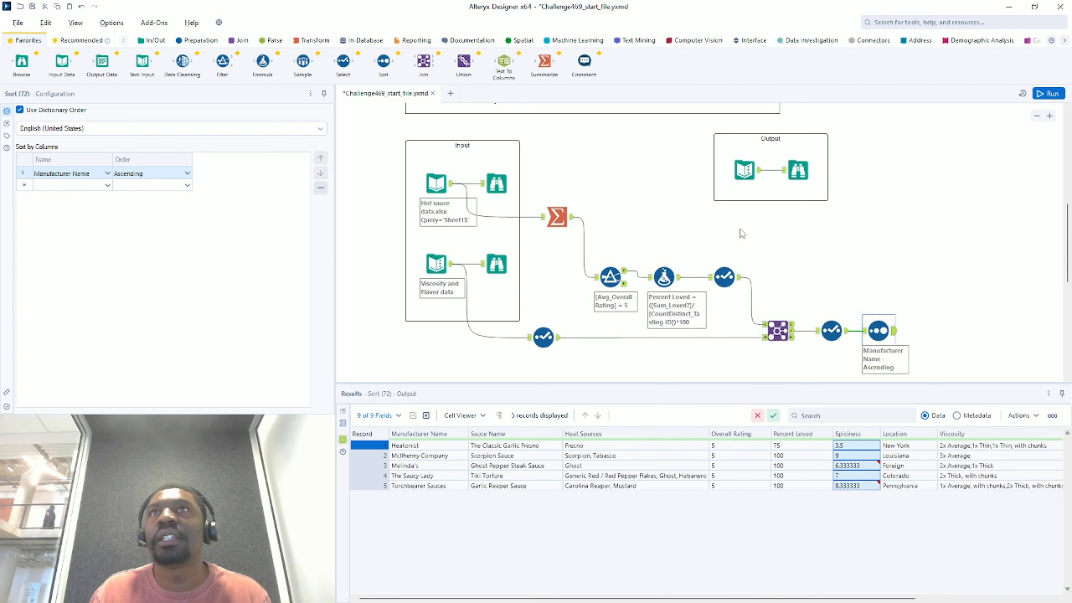
left_click(793, 169)
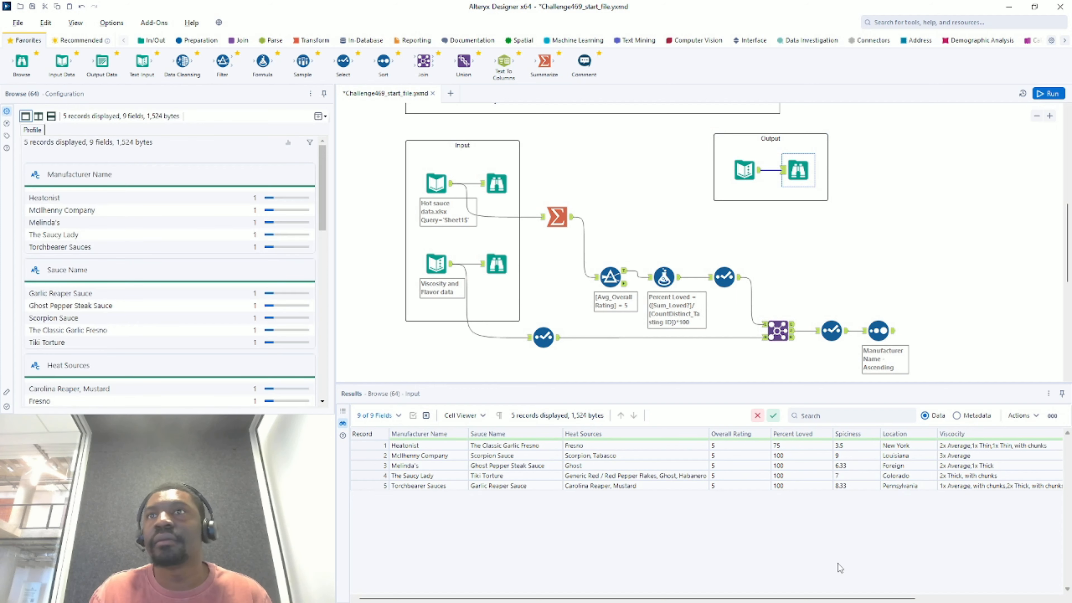
- In the final Select, change Avg_Spiciness to FixedDecimal size 19.2 and rerun the workflow
left_click(890, 336)
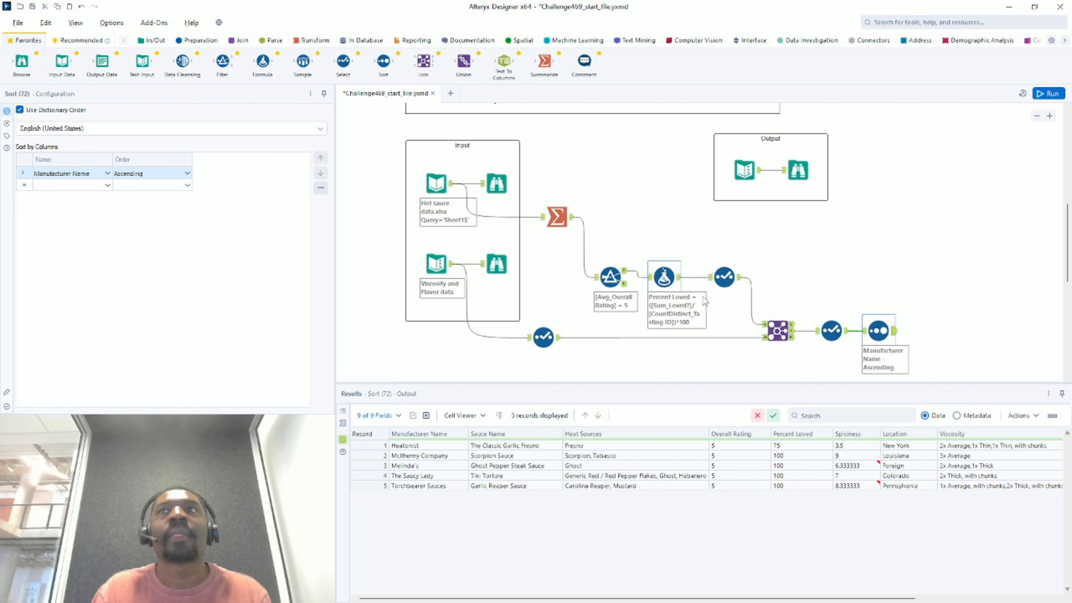
left_click(832, 331)
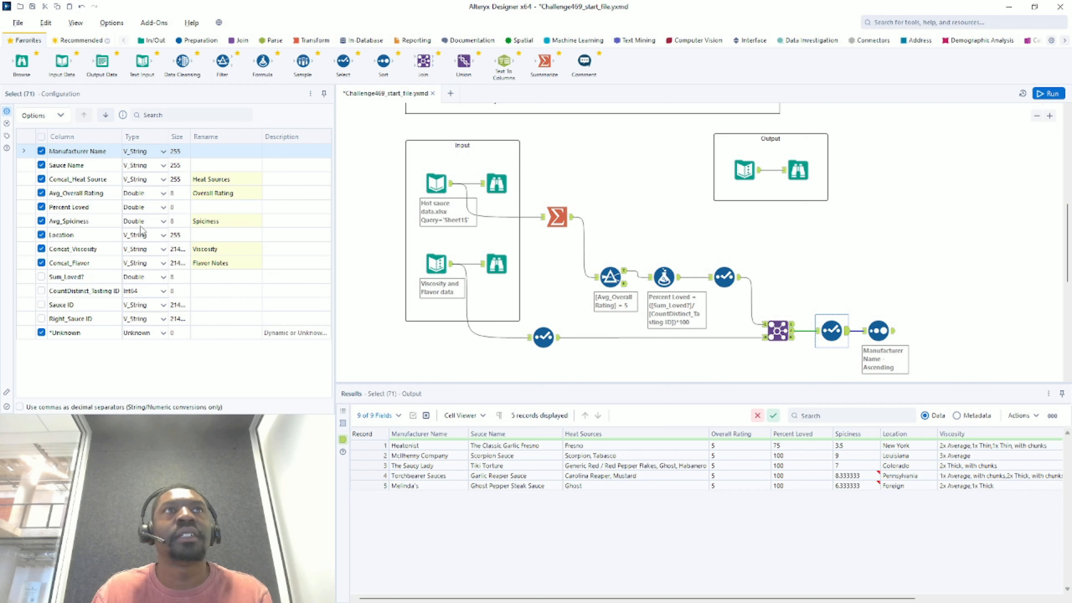
left_click(162, 224)
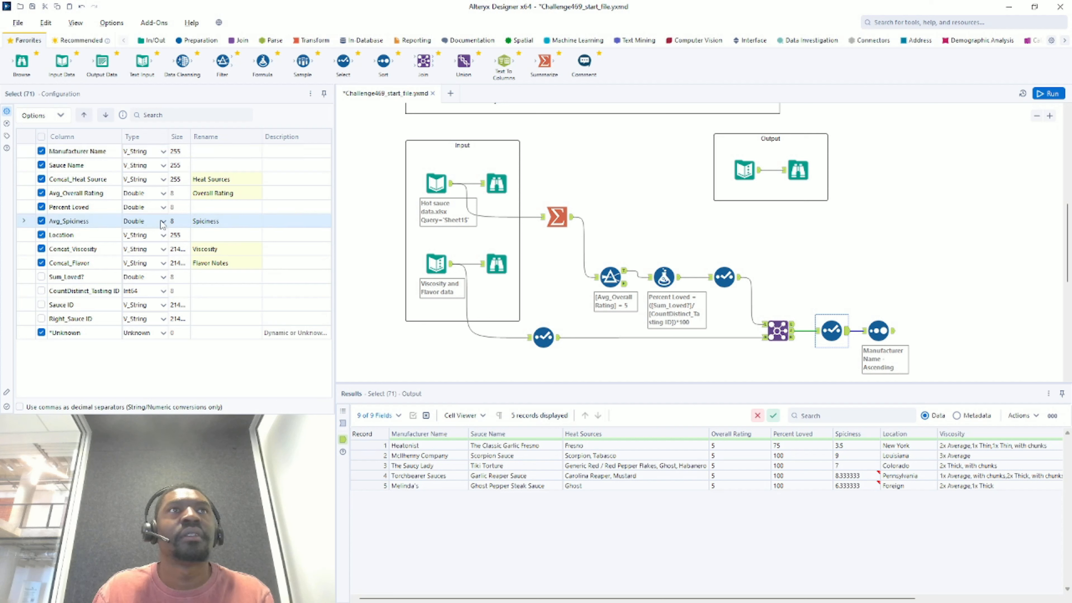
left_click(162, 224)
left_click(162, 224)
left_click(162, 224)
left_click(165, 228)
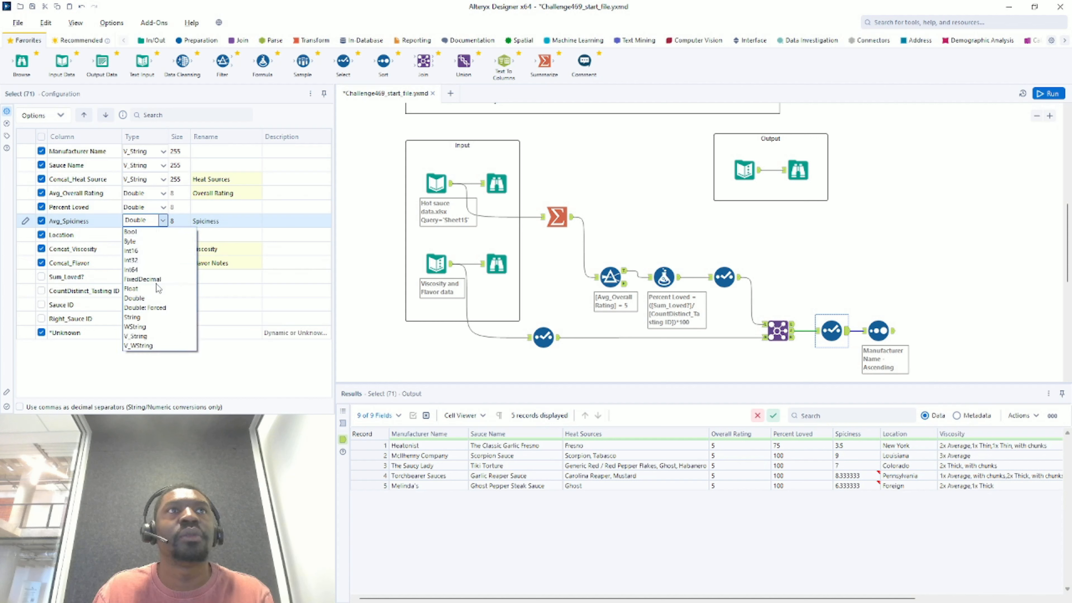
left_click(177, 249)
left_click(192, 221)
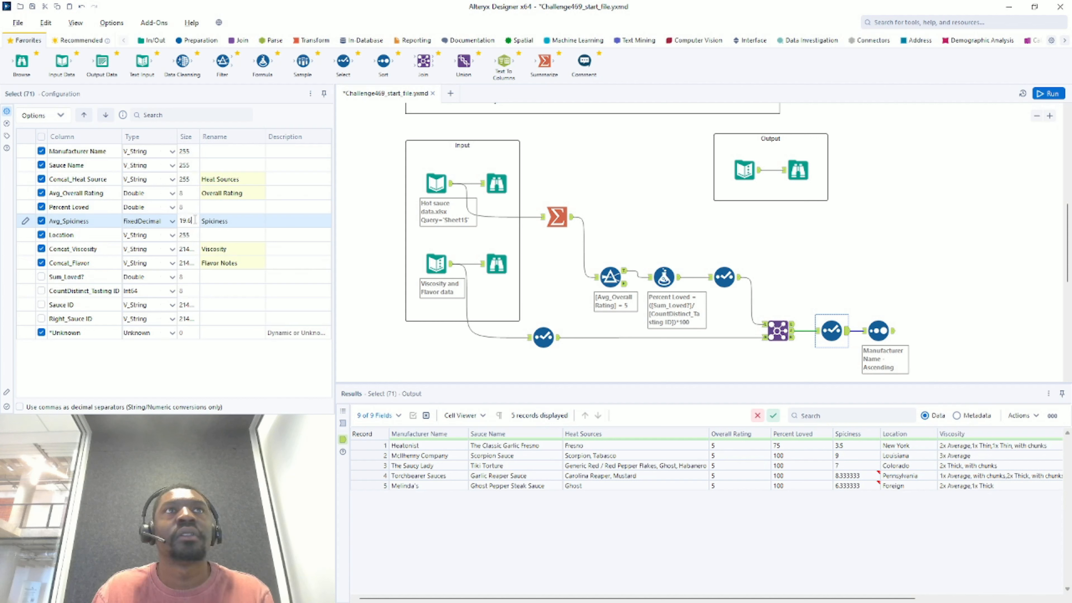
key("BackSpace")
type("2")
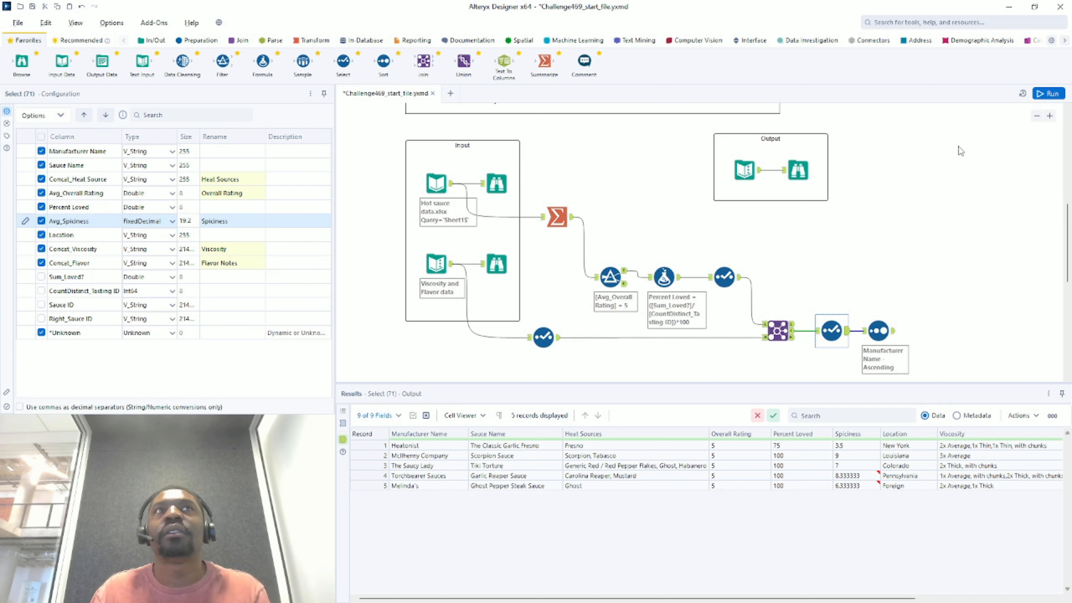
left_click(1041, 94)
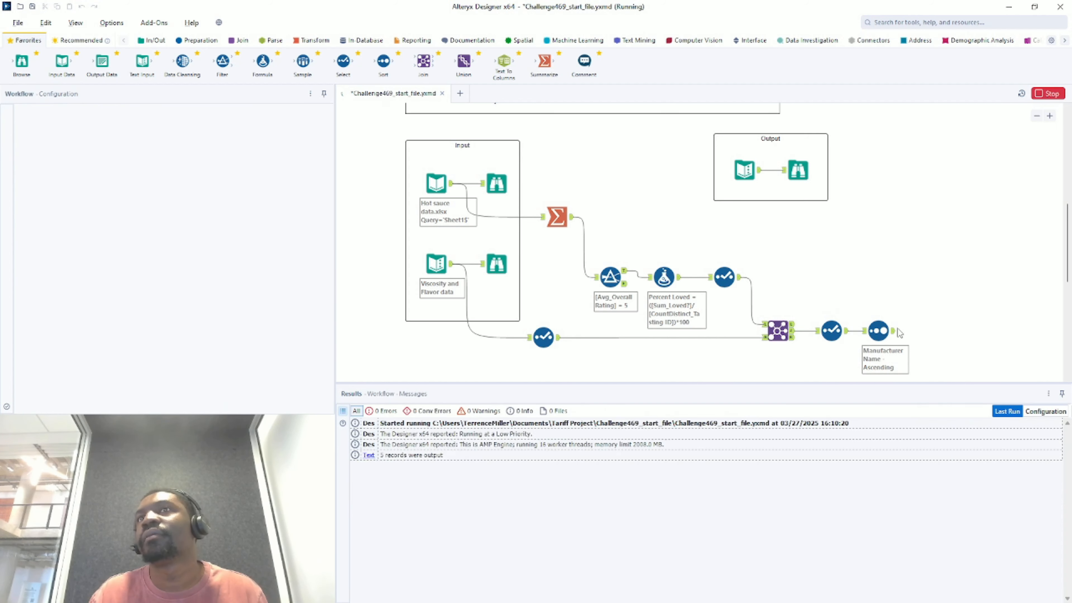
- Review the sorted output, confirming Spiciness reads 3.50, 9.00, 6.33, 7.00 and 8.33
left_click(894, 334)
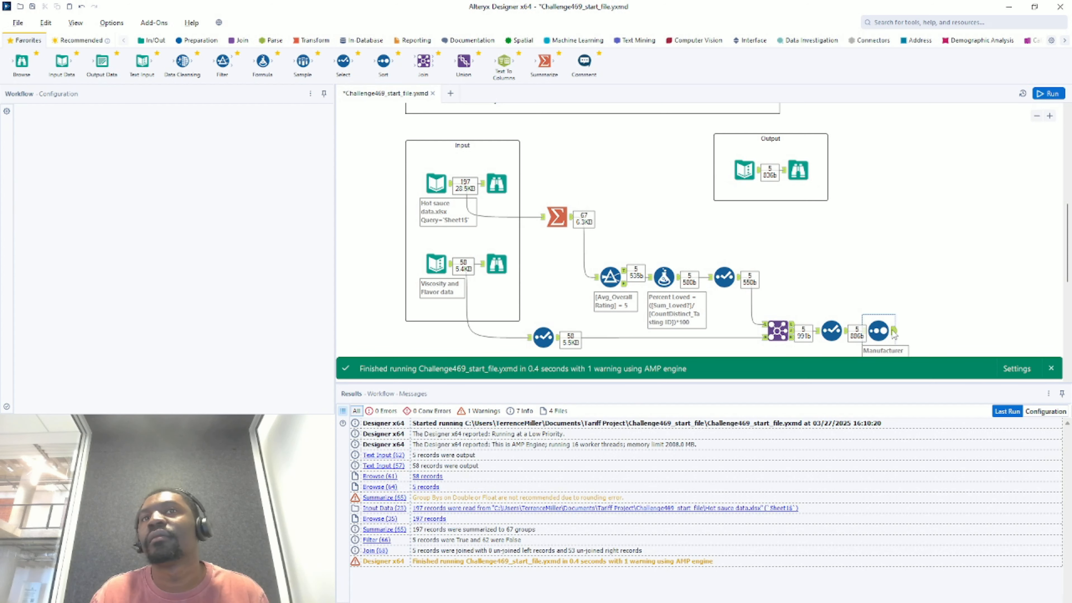
left_click(894, 333)
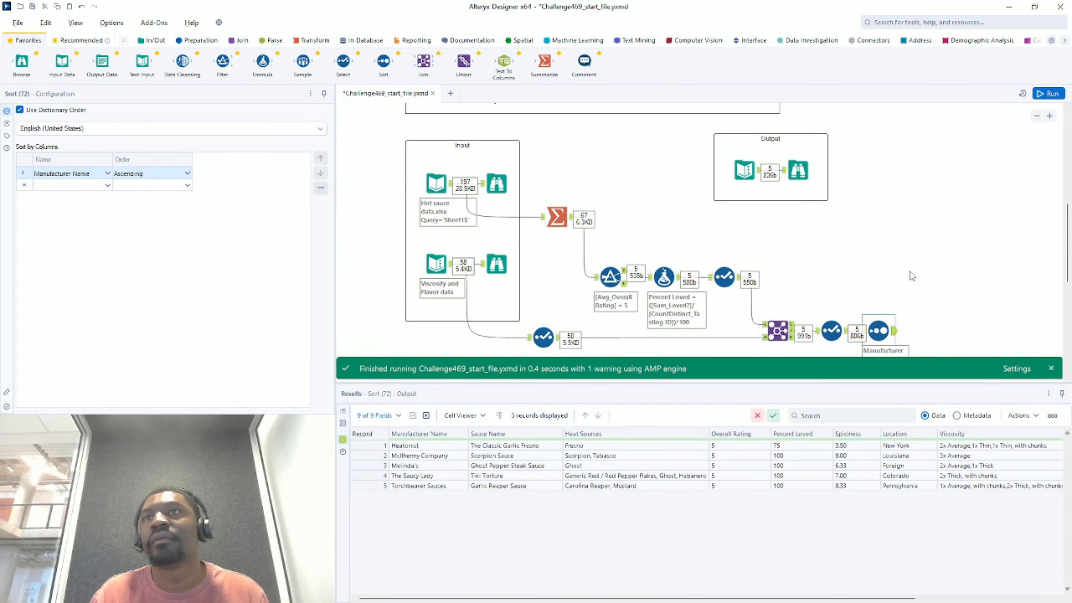
scroll(931, 240, "down", 5)
scroll(928, 247, "up", 5)
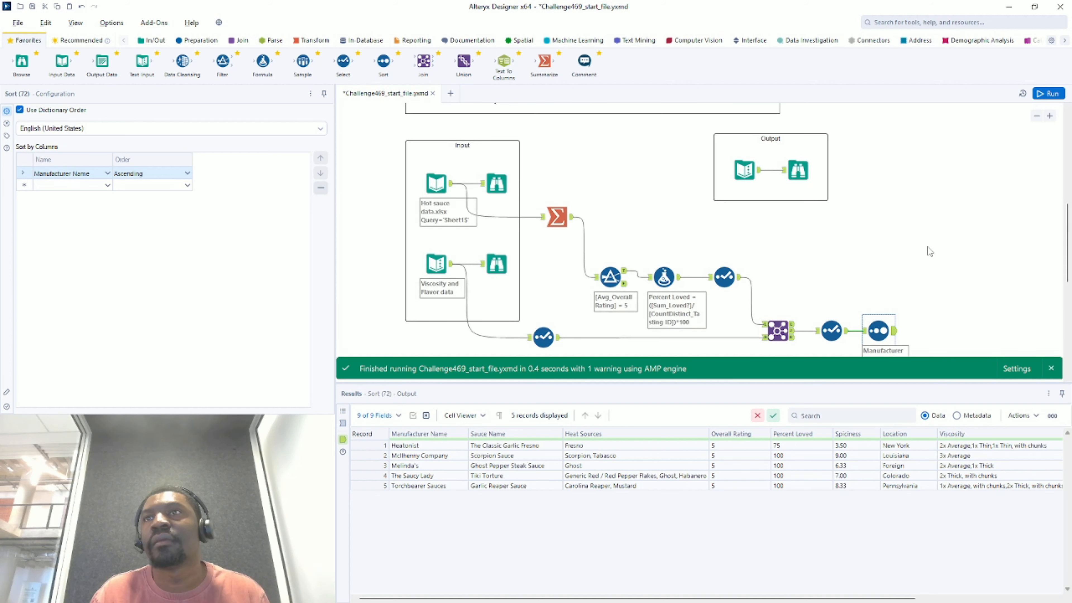
scroll(928, 248, "down", 2)
scroll(924, 253, "up", 2)
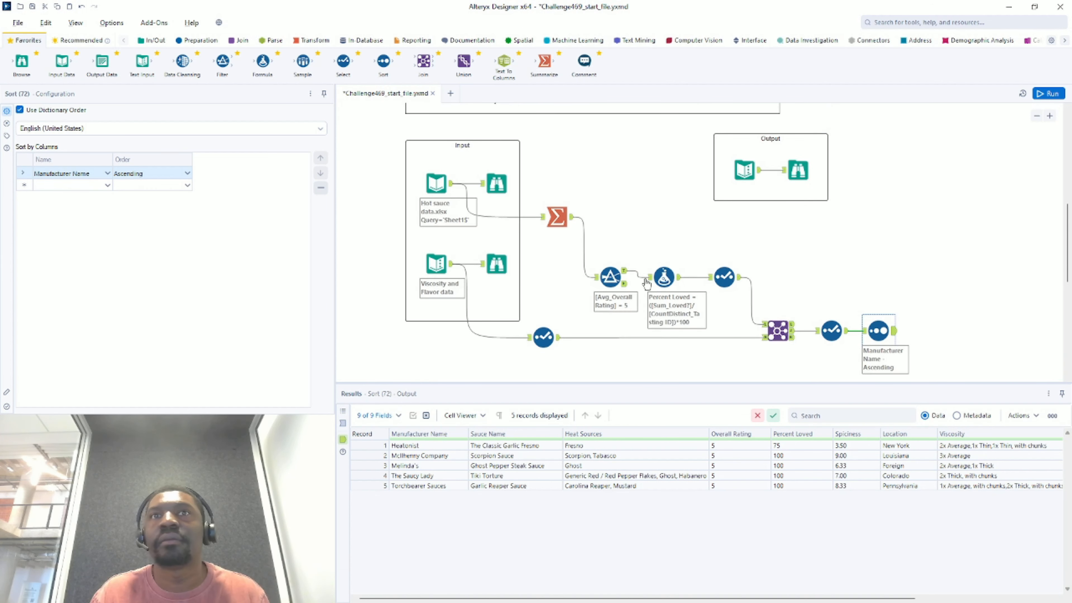
left_click(806, 169)
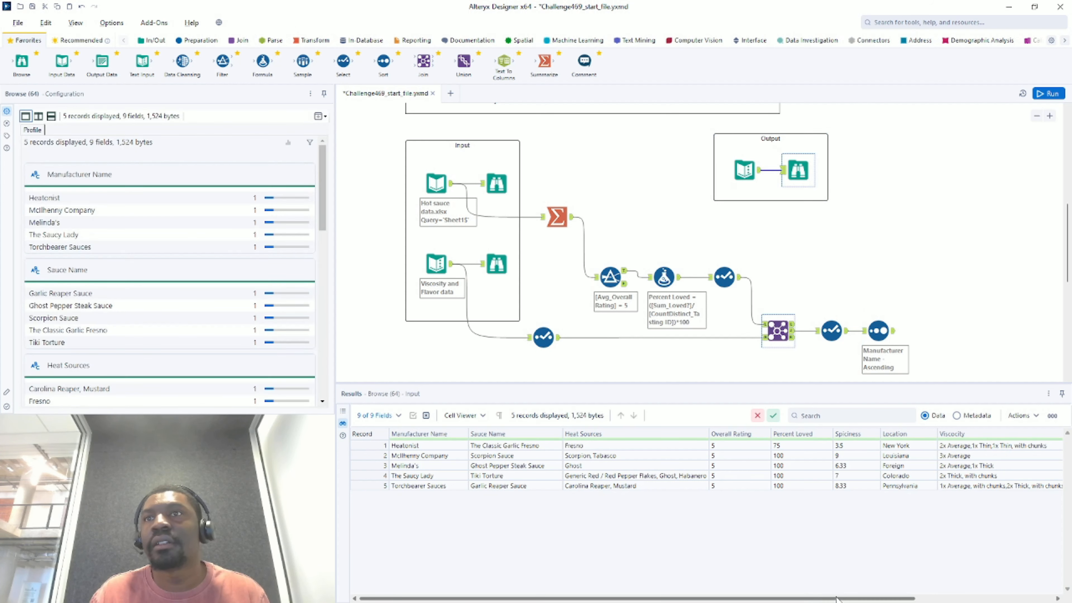
left_click_drag(842, 599, 763, 586)
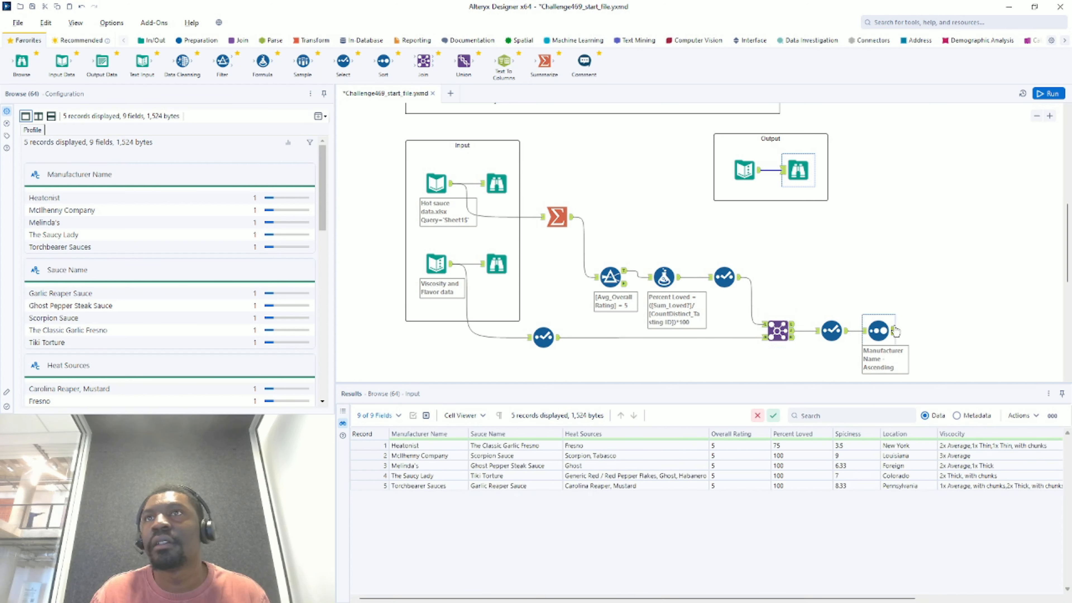
left_click(894, 333)
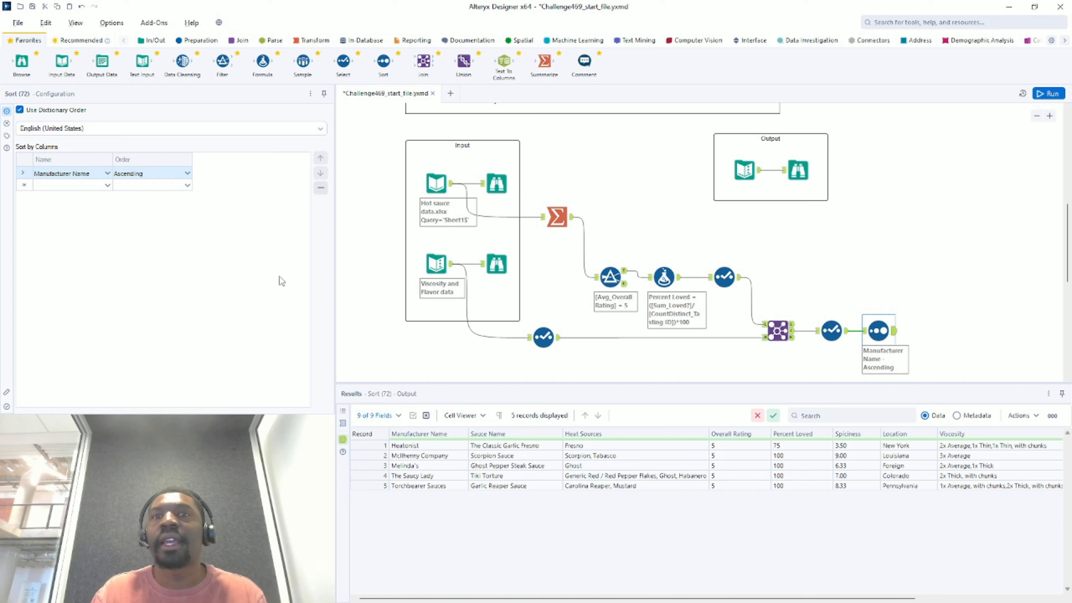
- Scroll the canvas back up to the challenge description comment
scroll(568, 312, "up", 6)
scroll(565, 315, "up", 3)
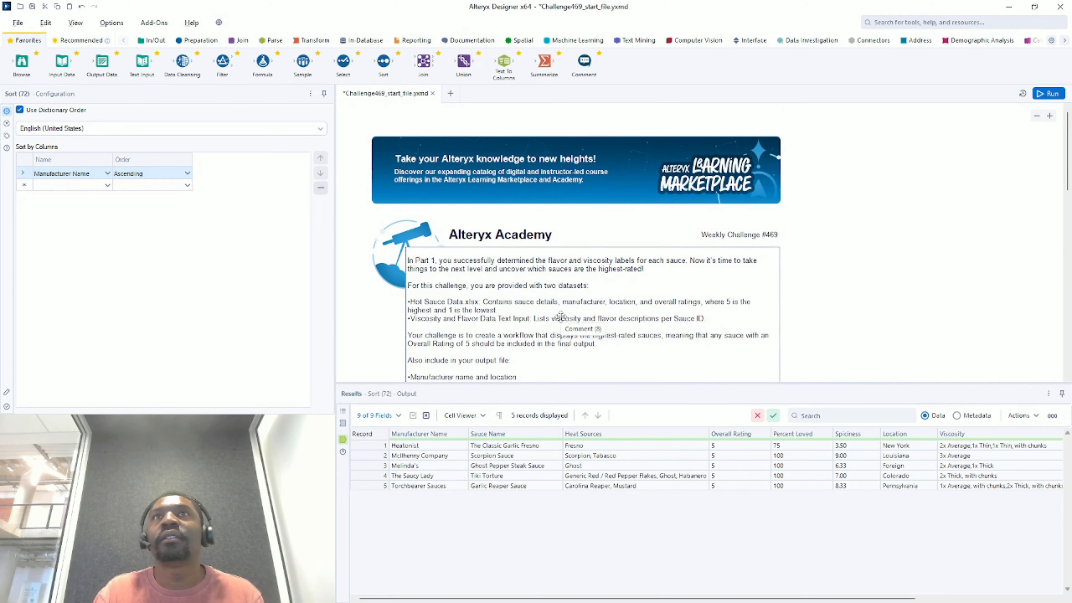
scroll(555, 325, "down", 2)
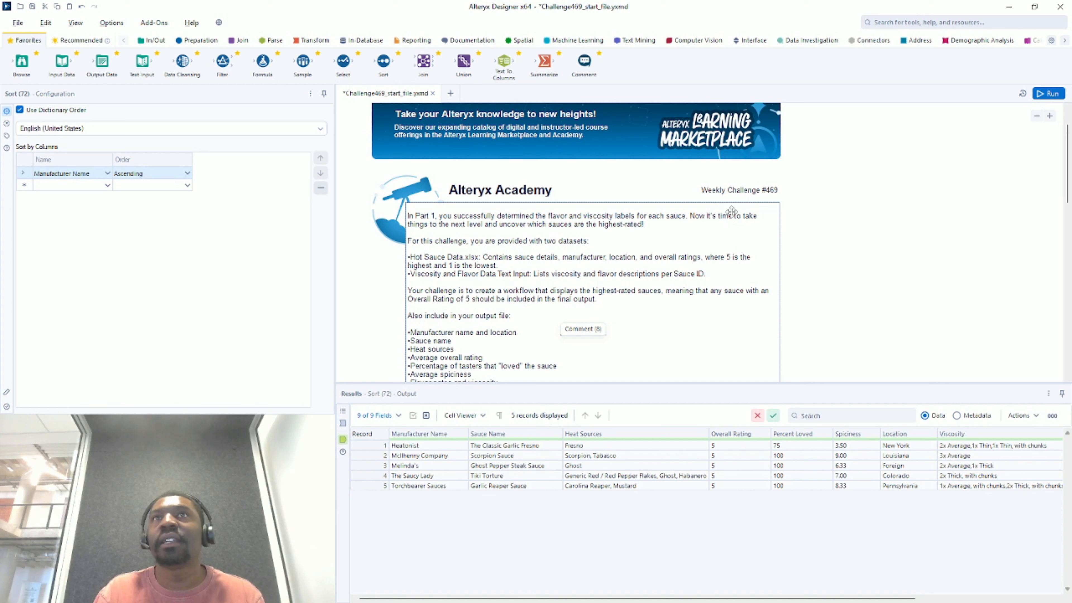
scroll(768, 211, "down", 2)
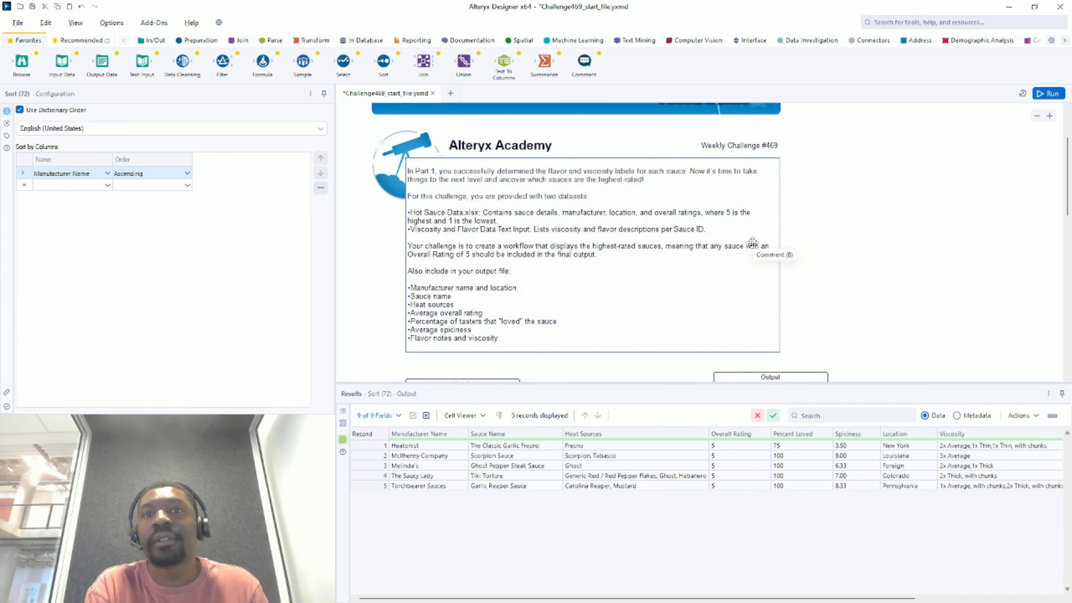